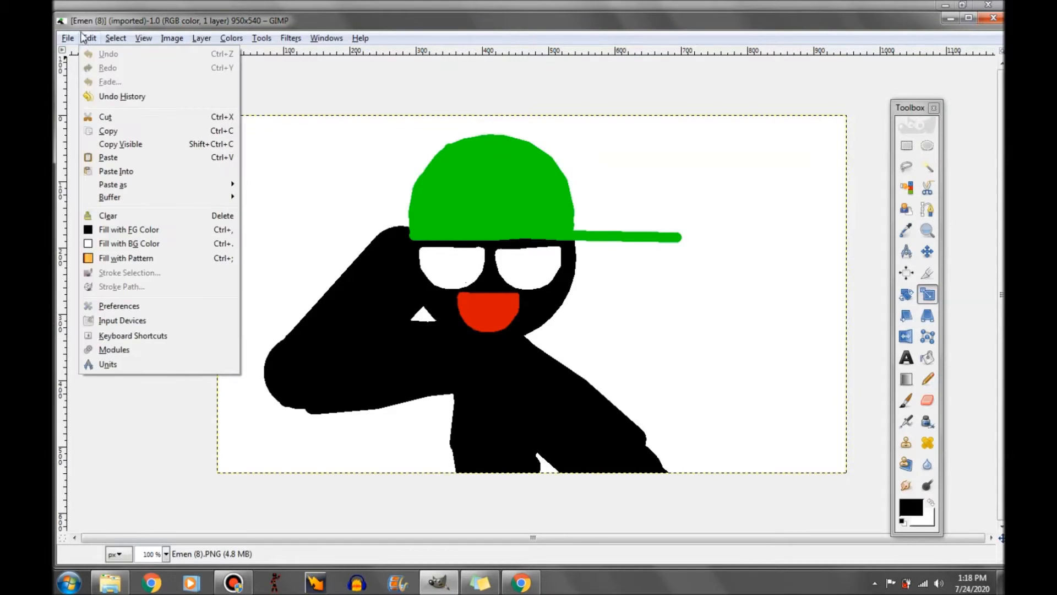
mouse_move(115, 38)
left_click(430, 33)
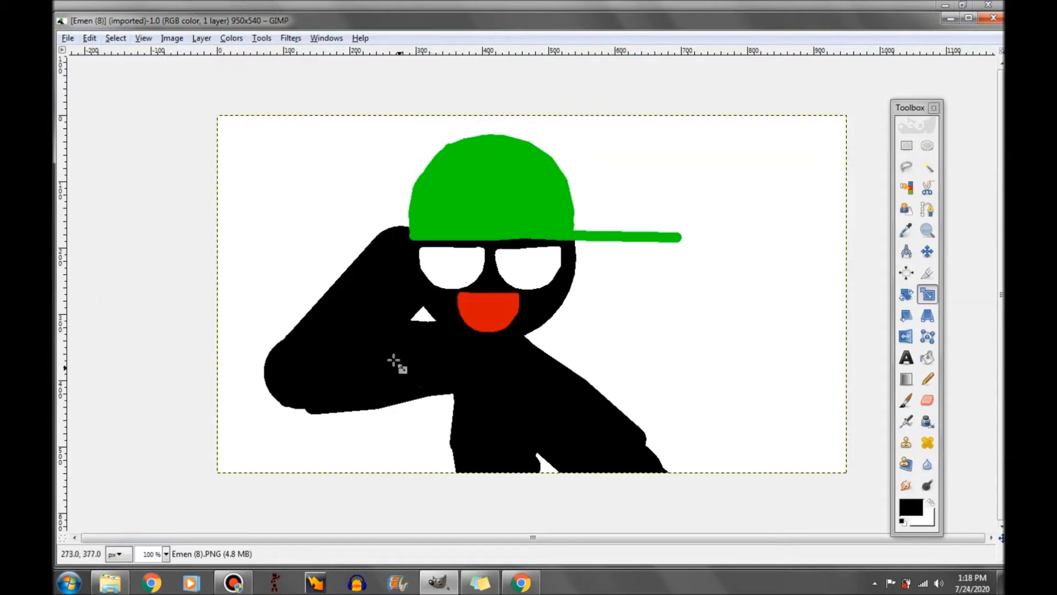
Step: Switch to Chrome and search Google for "random background"
left_click(521, 583)
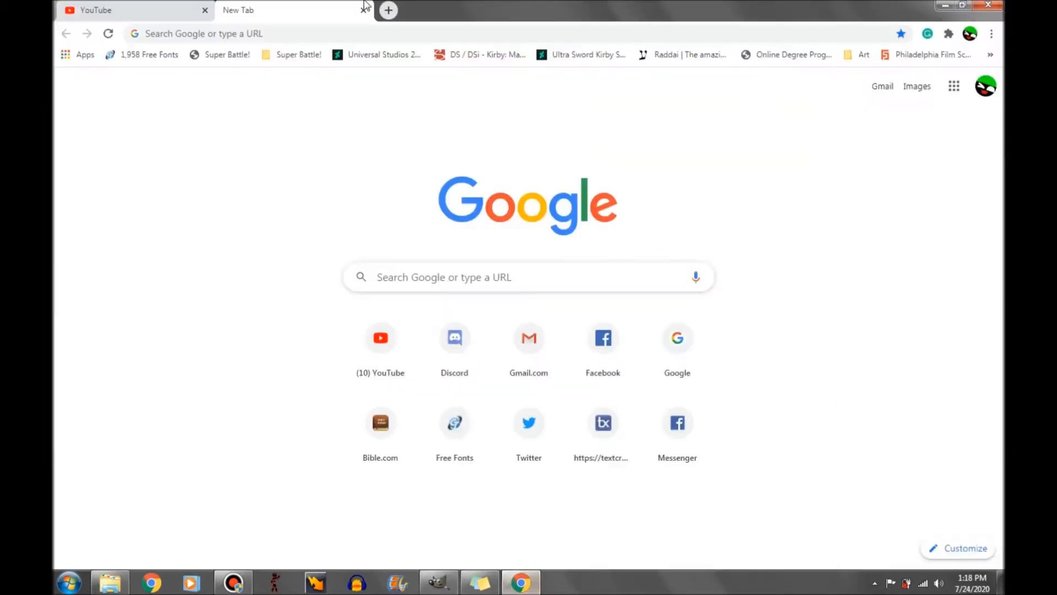
left_click(368, 31)
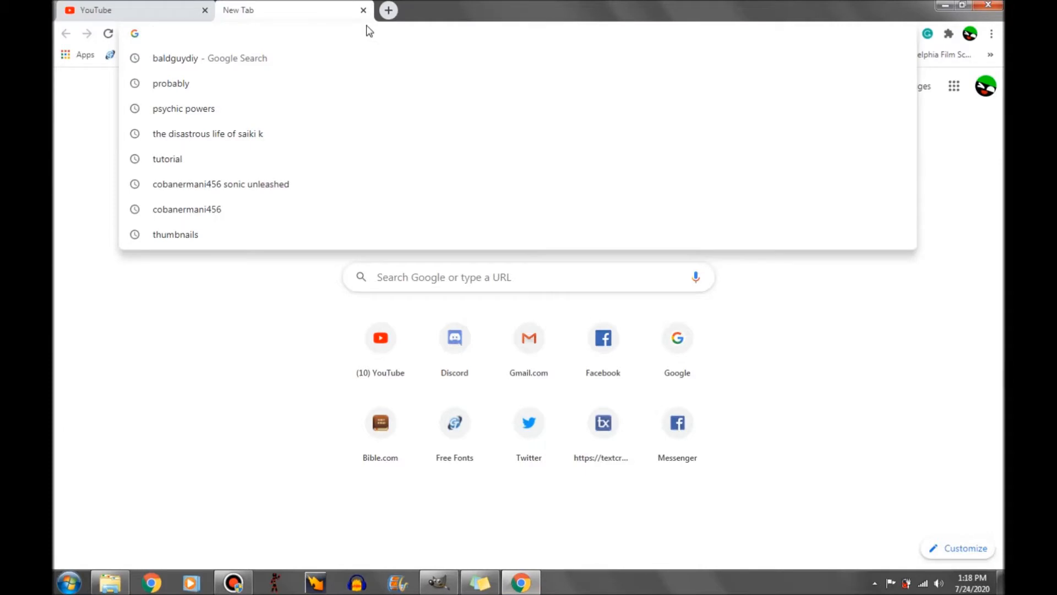
type("ramdom")
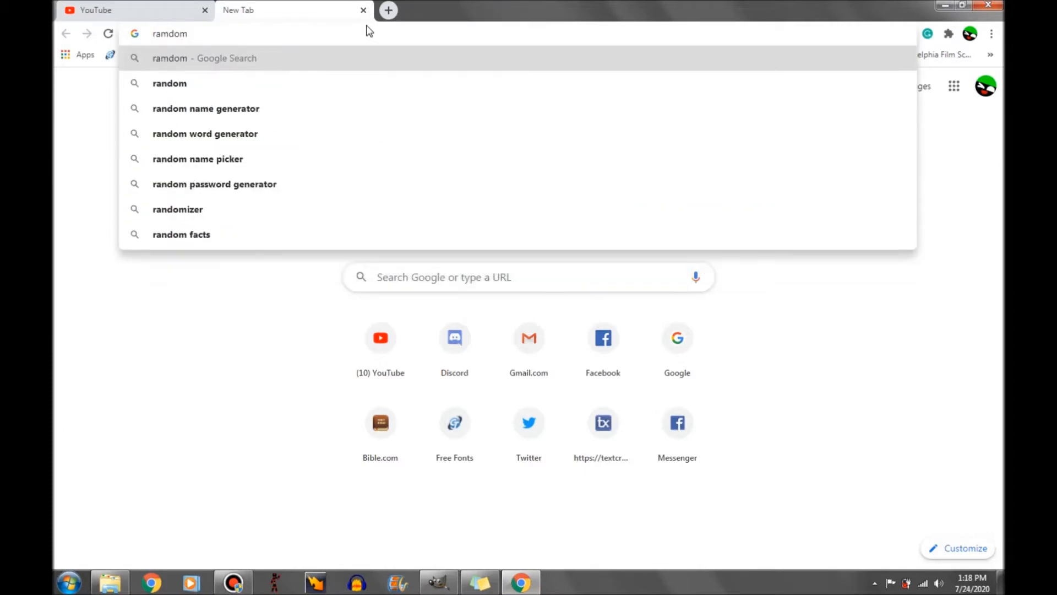
type(" background")
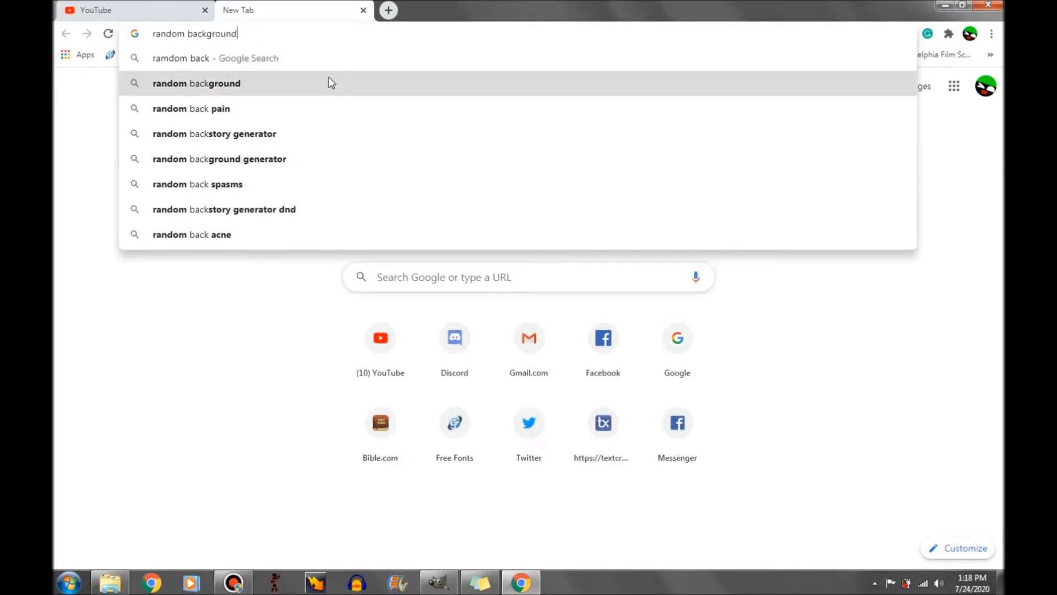
left_click(328, 81)
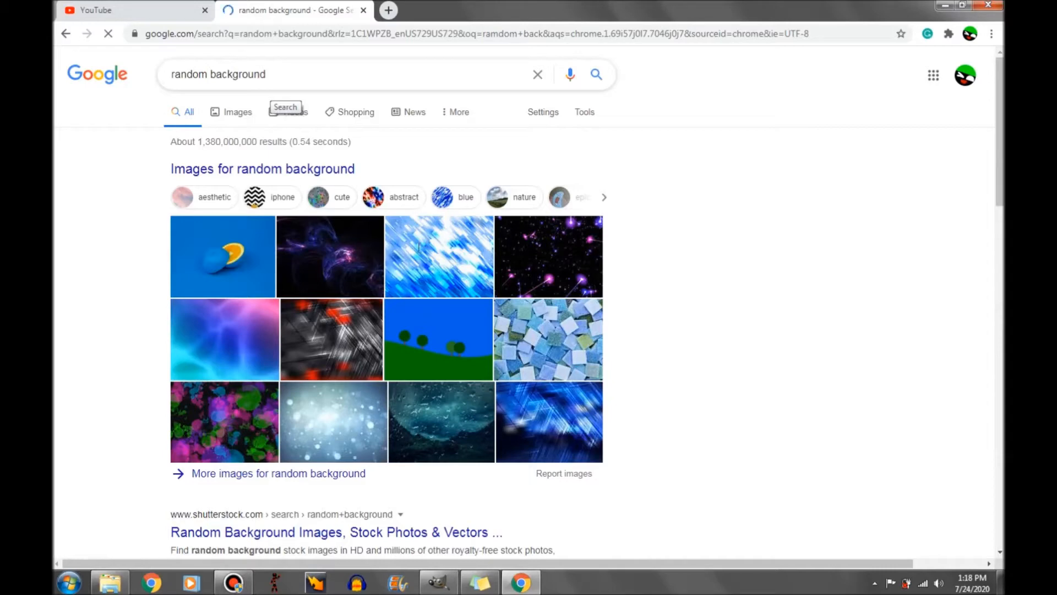
Step: Open the purple energy wave background from the image results and save it to the Pictures library as go1
left_click(329, 244)
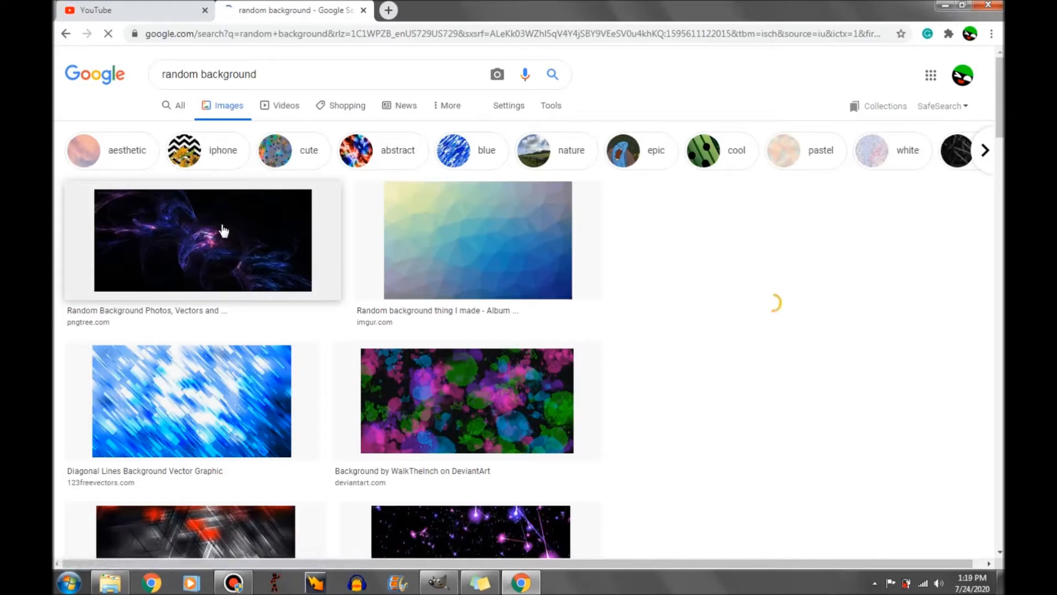
left_click(223, 231)
right_click(775, 65)
left_click(812, 238)
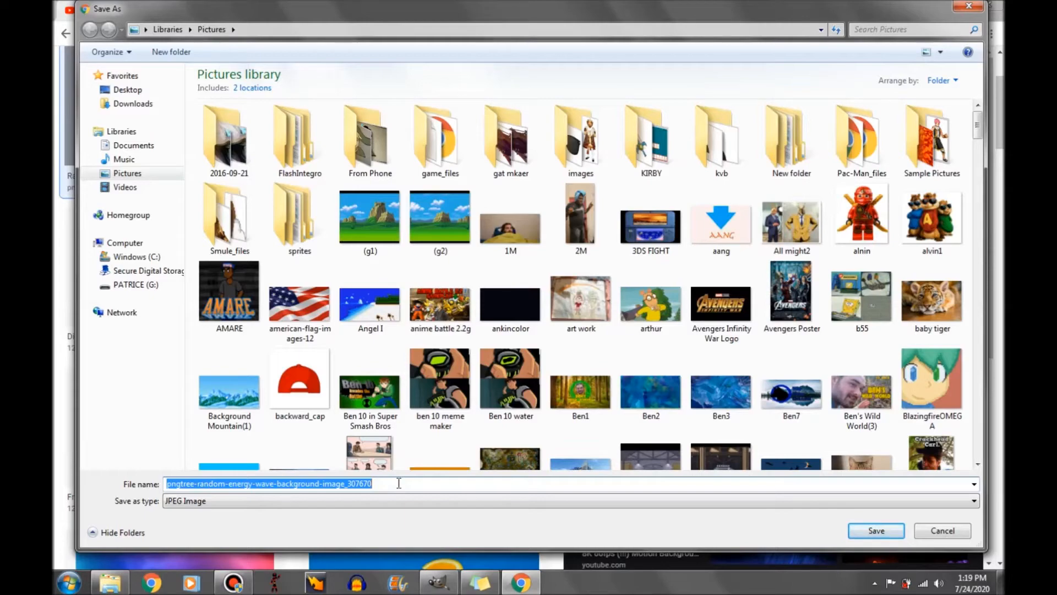
key("BackSpace")
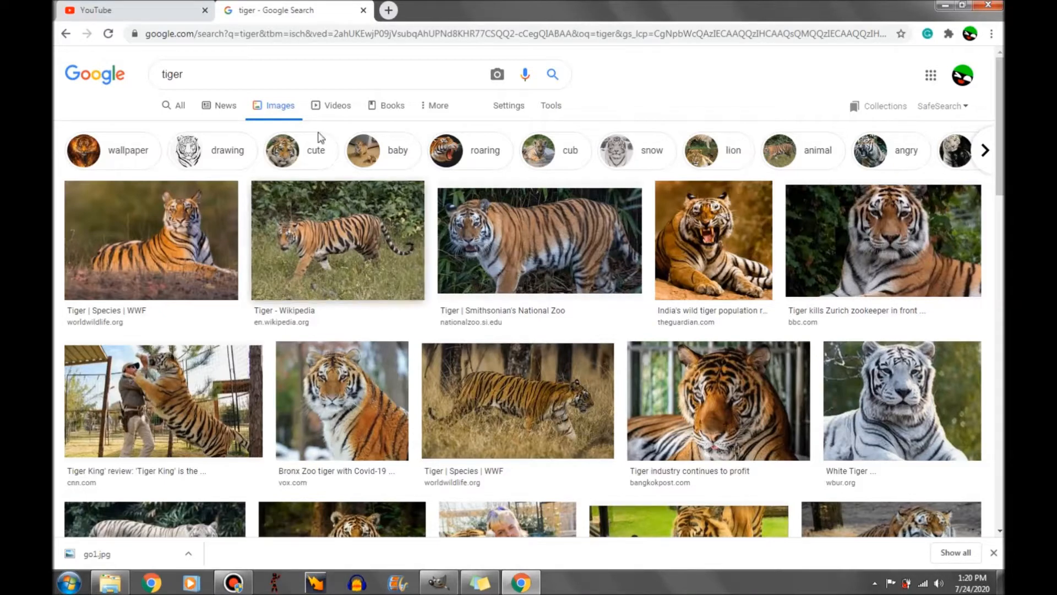
Step: Refine the image search to "tiger png" and open a tiger picture from the results
left_click(358, 72)
type("png")
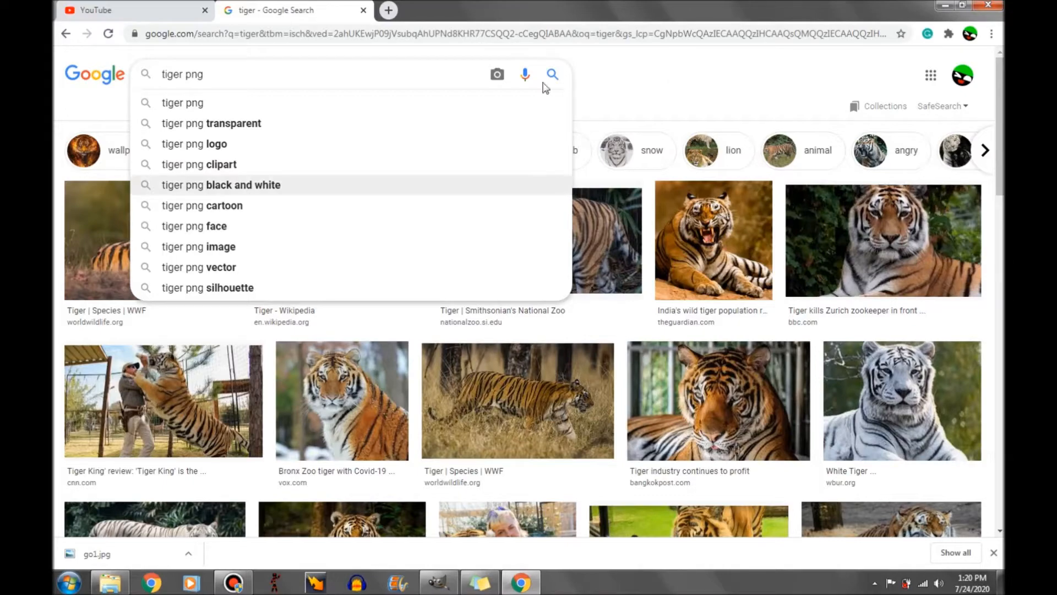
left_click(86, 225)
left_click(196, 233)
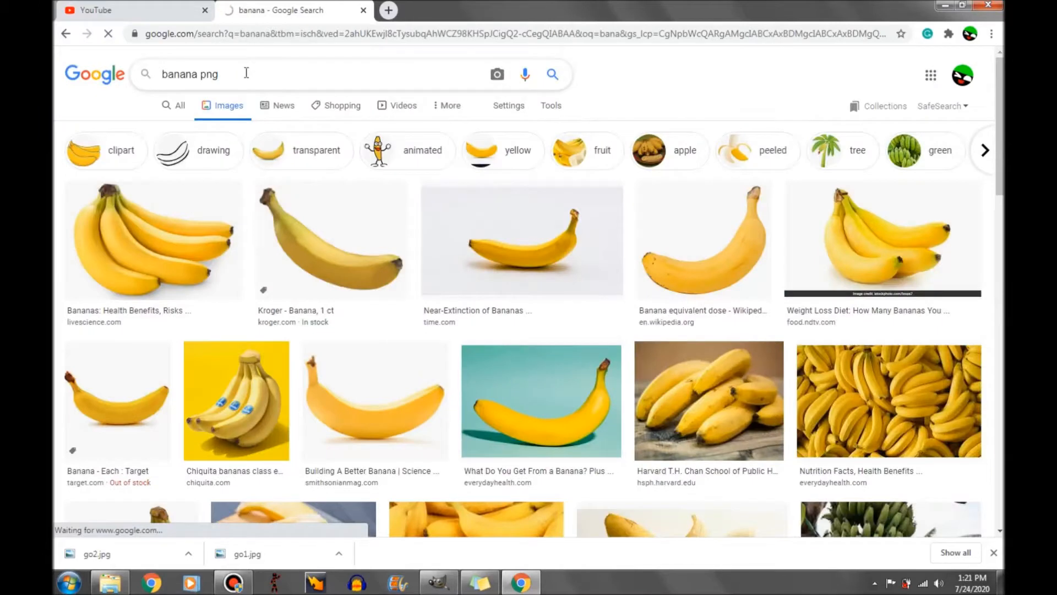
Step: Search the images for "banana png" and open the first single banana picture
key("Return")
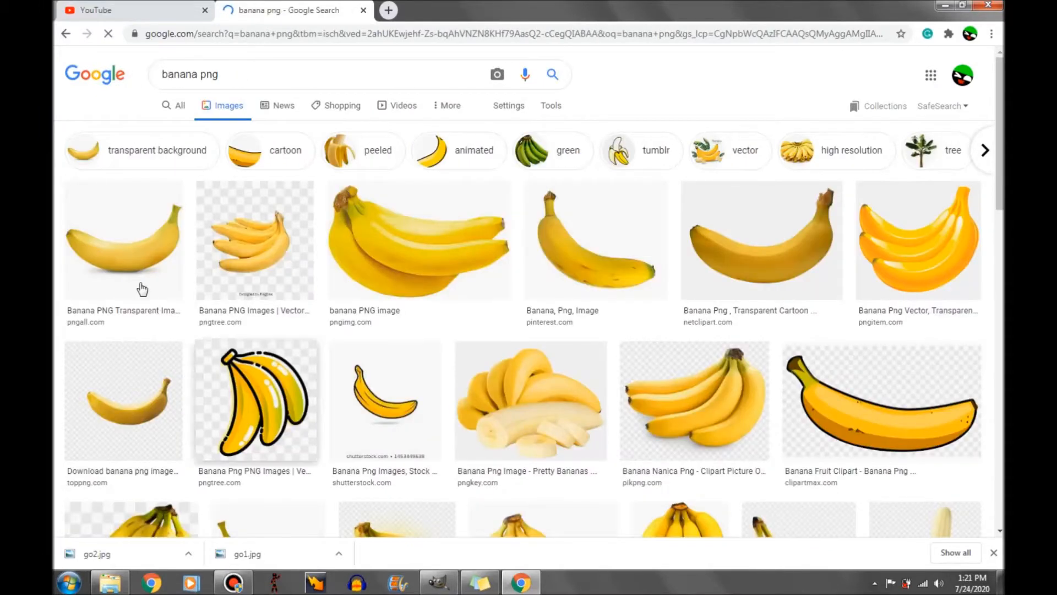
left_click(131, 242)
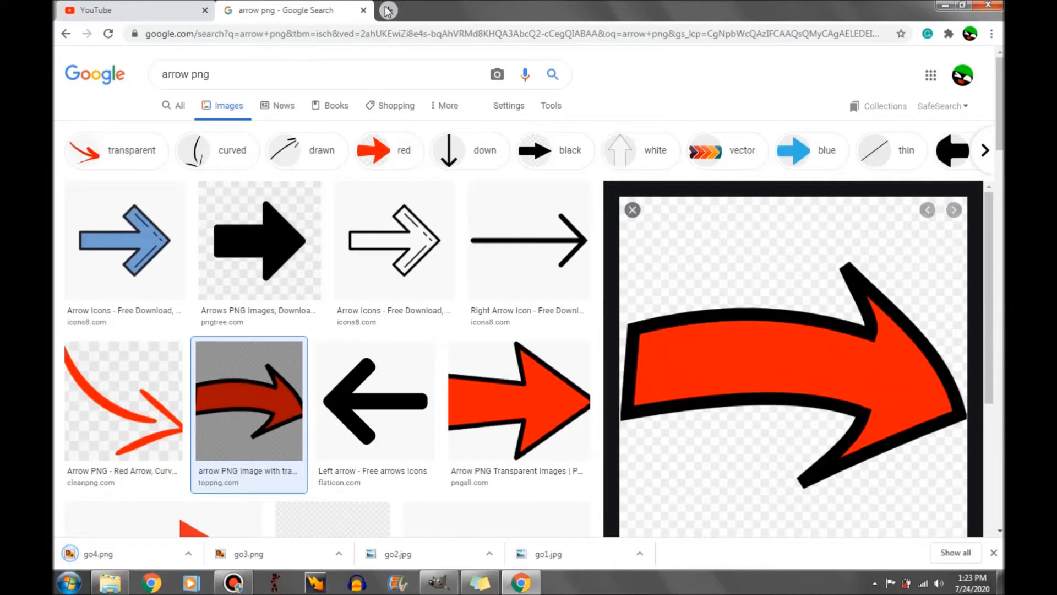
Step: Replace the arrow search with a new tab, then open the Textcraft shortcut in a separate tab and the Free Fonts shortcut in this one
left_click(386, 11)
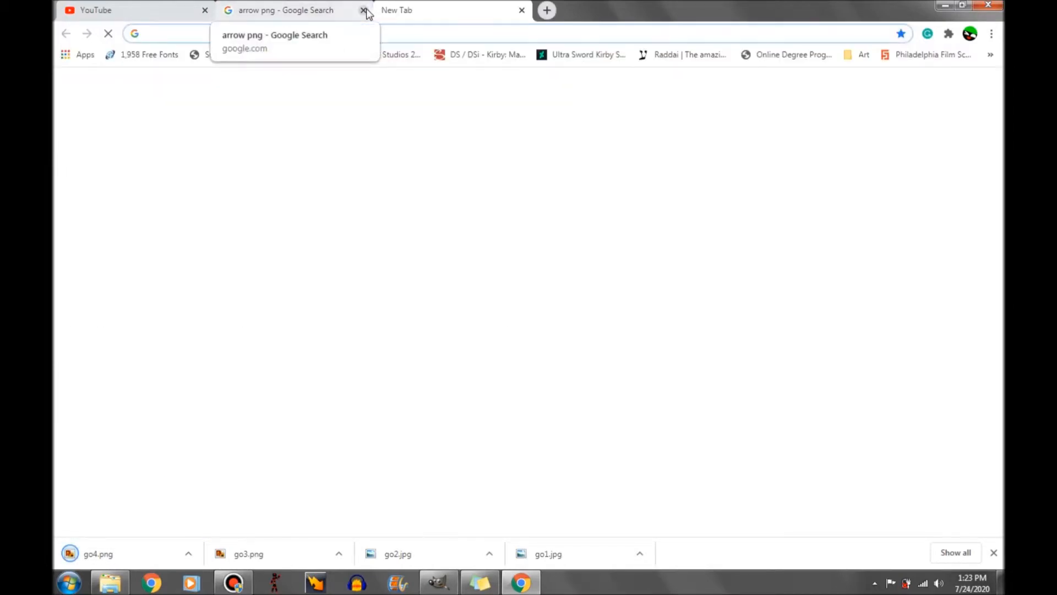
left_click(364, 10)
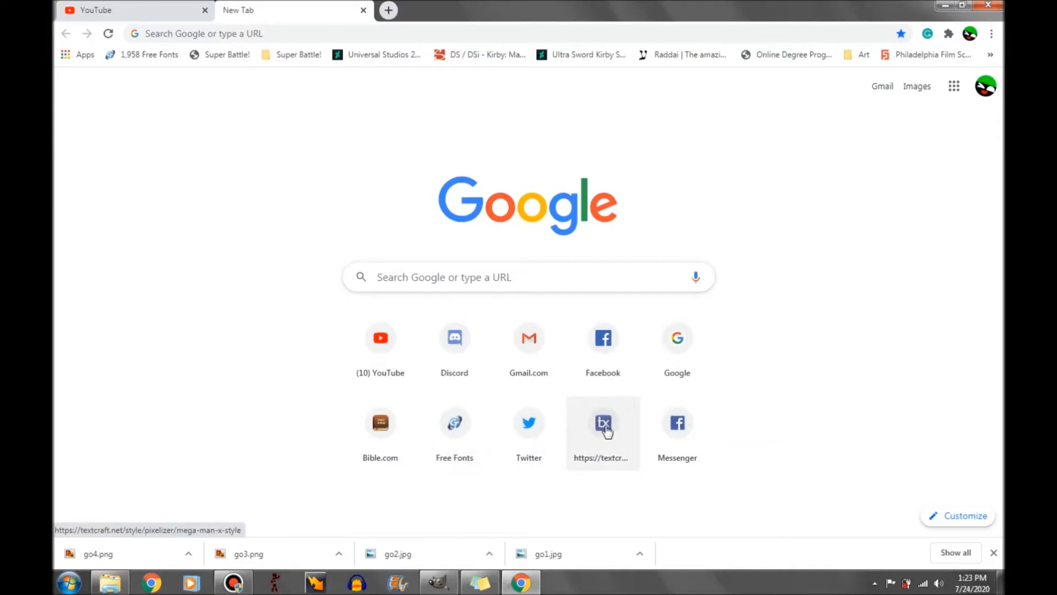
right_click(607, 428)
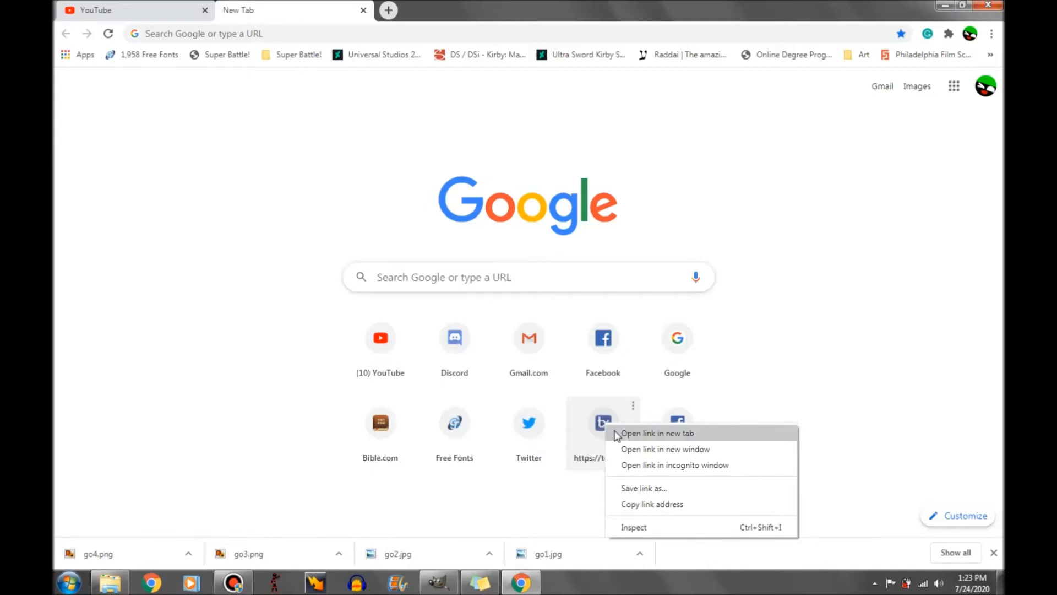
left_click(619, 433)
left_click(467, 424)
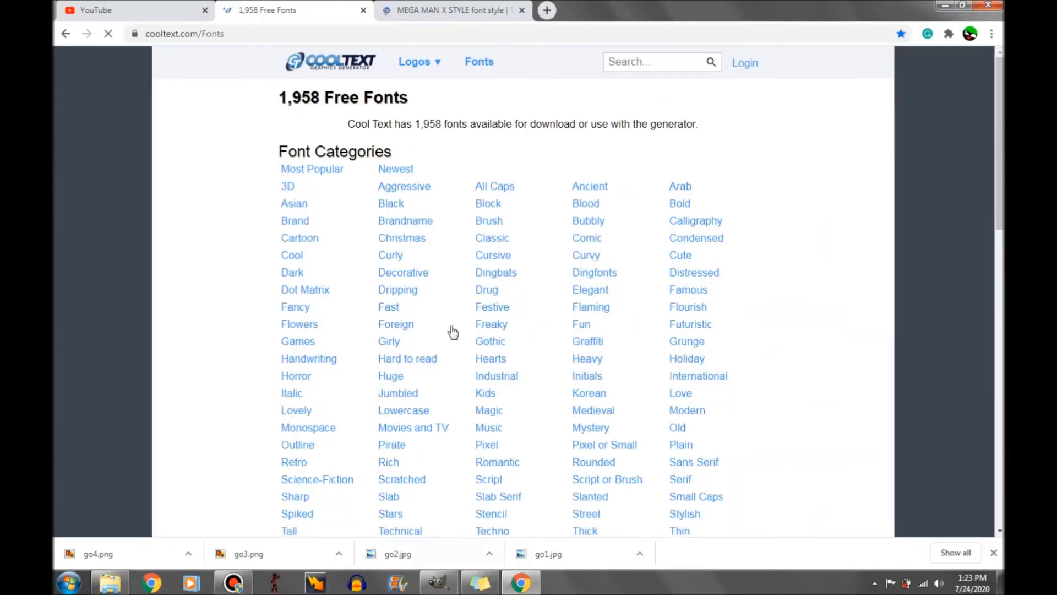
Step: Look through the Cool Text font categories and the Textcraft Mega Man X style page's text sizes, colours, fonts and effects
scroll(453, 330, "down", 6)
scroll(470, 316, "up", 5)
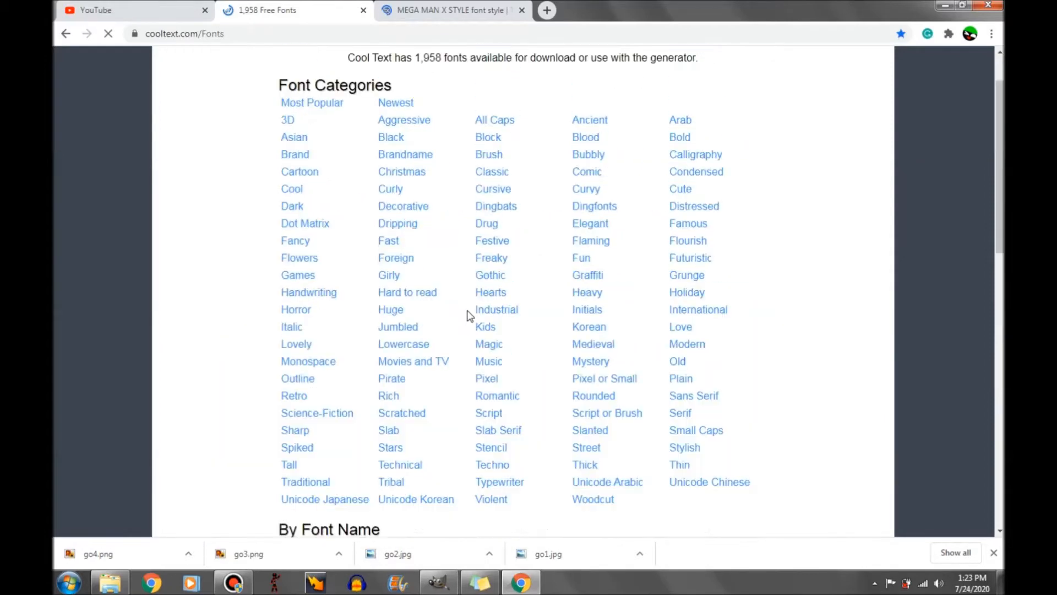
scroll(469, 316, "up", 1)
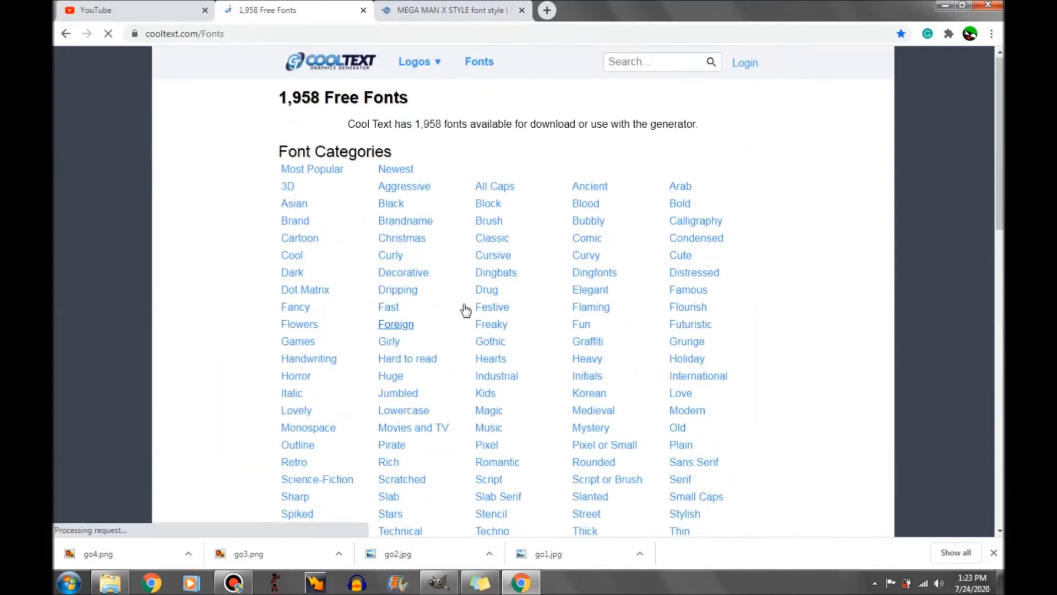
left_click(408, 8)
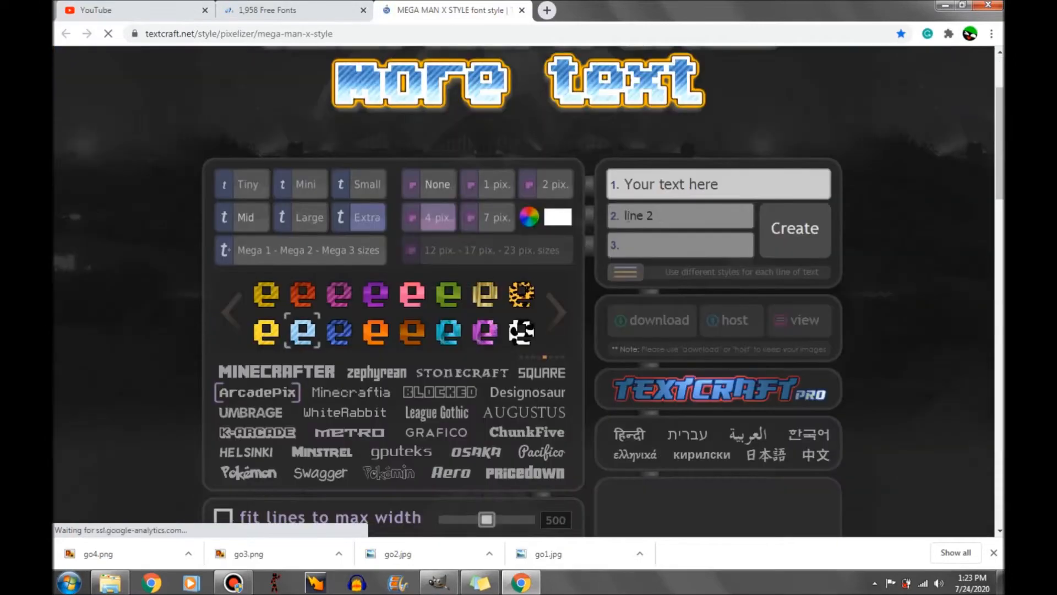
scroll(487, 308, "down", 2)
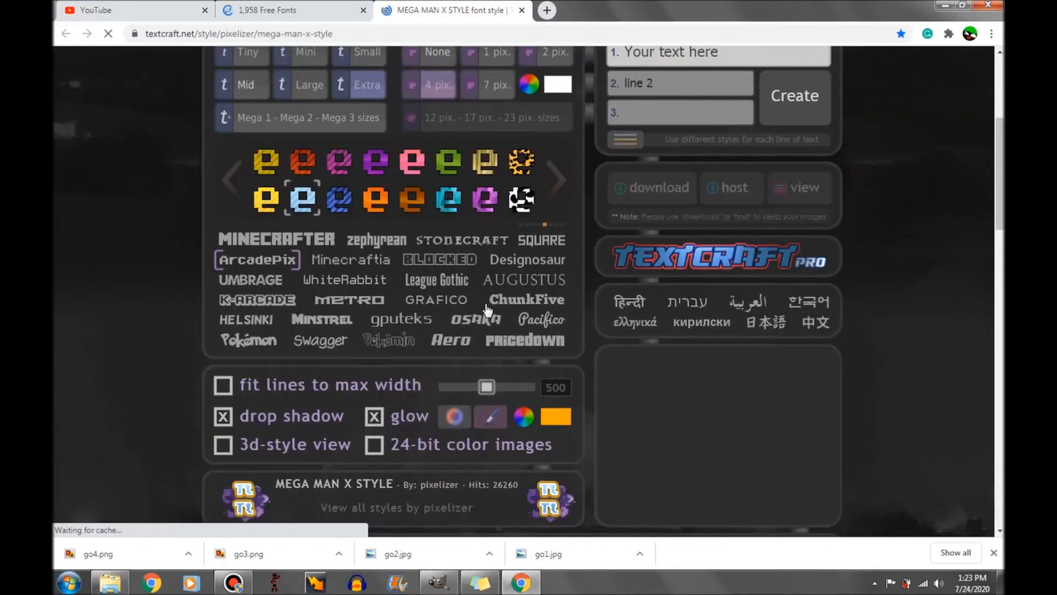
scroll(548, 424, "down", 4)
scroll(551, 420, "up", 8)
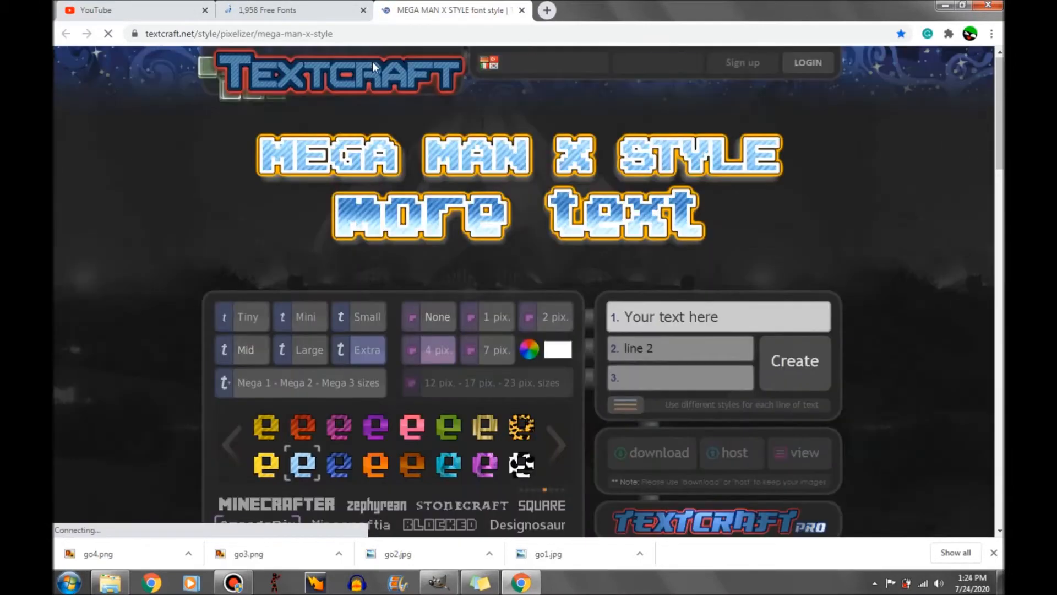
Step: From the All Caps category on Cool Text, open the Star Jedi font and choose its Skate logo design
left_click(317, 6)
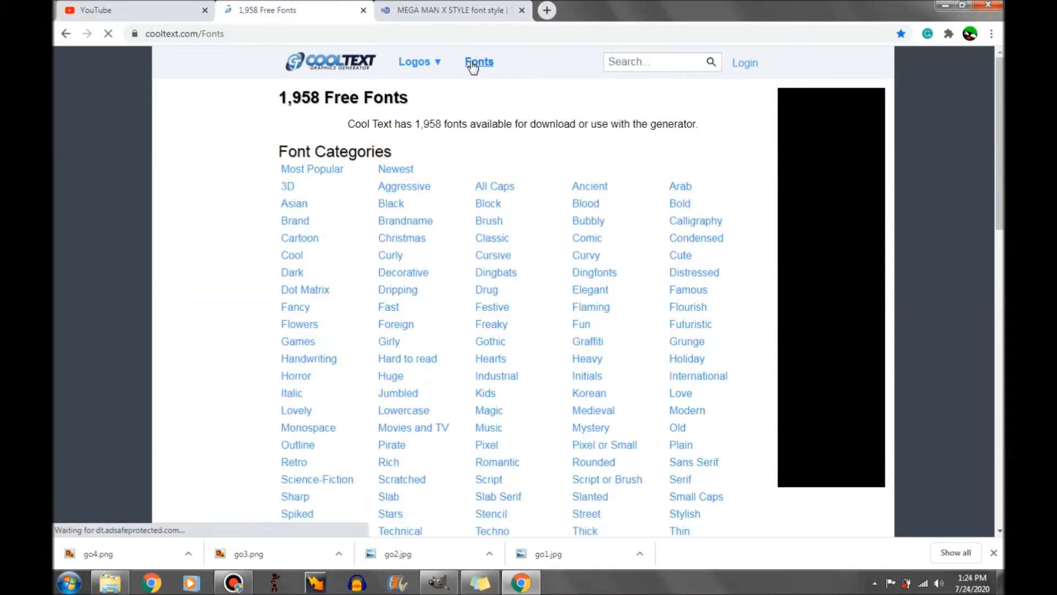
left_click(490, 190)
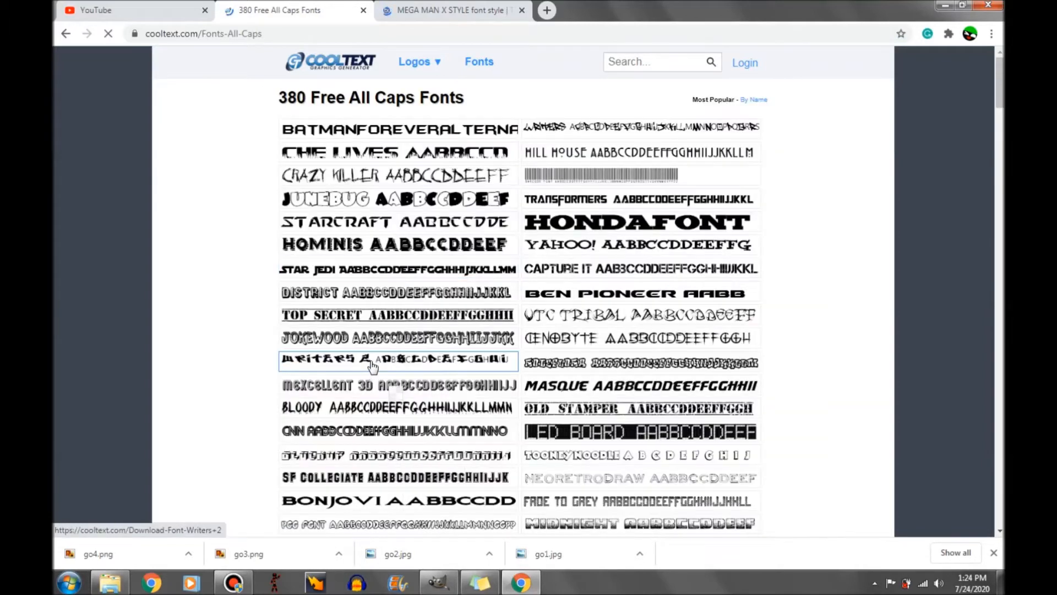
mouse_move(378, 275)
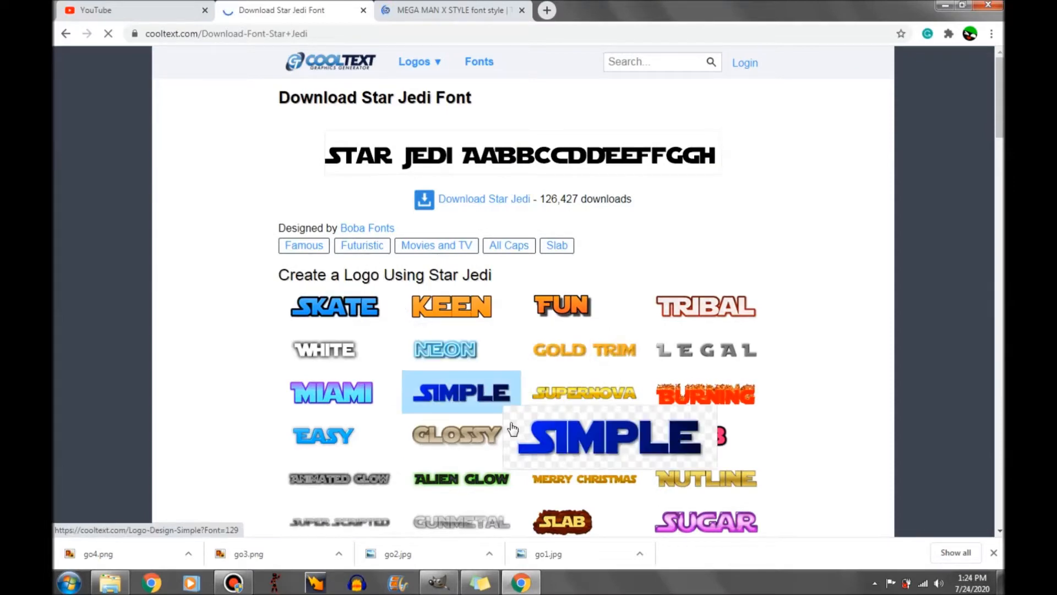
scroll(506, 418, "down", 2)
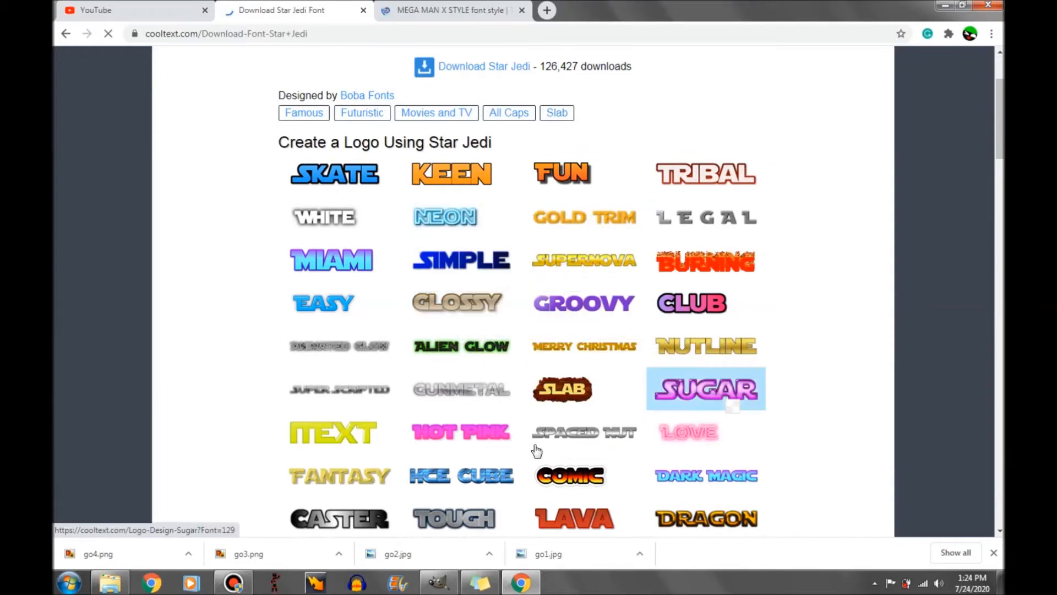
left_click(339, 188)
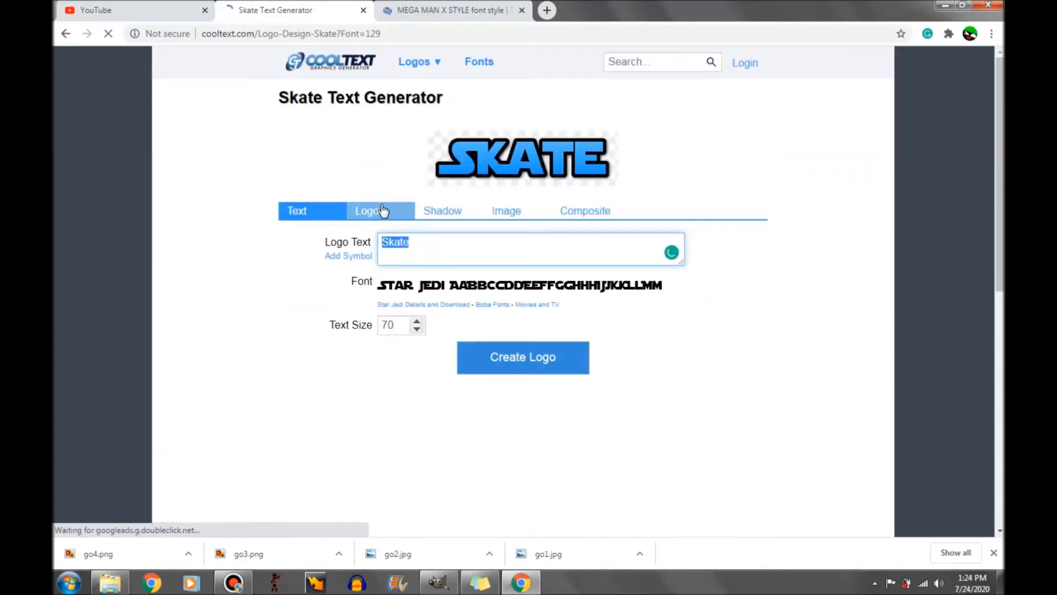
Step: Replace the logo text "Skate" with "Do tigers eat bananas?"
left_click(434, 242)
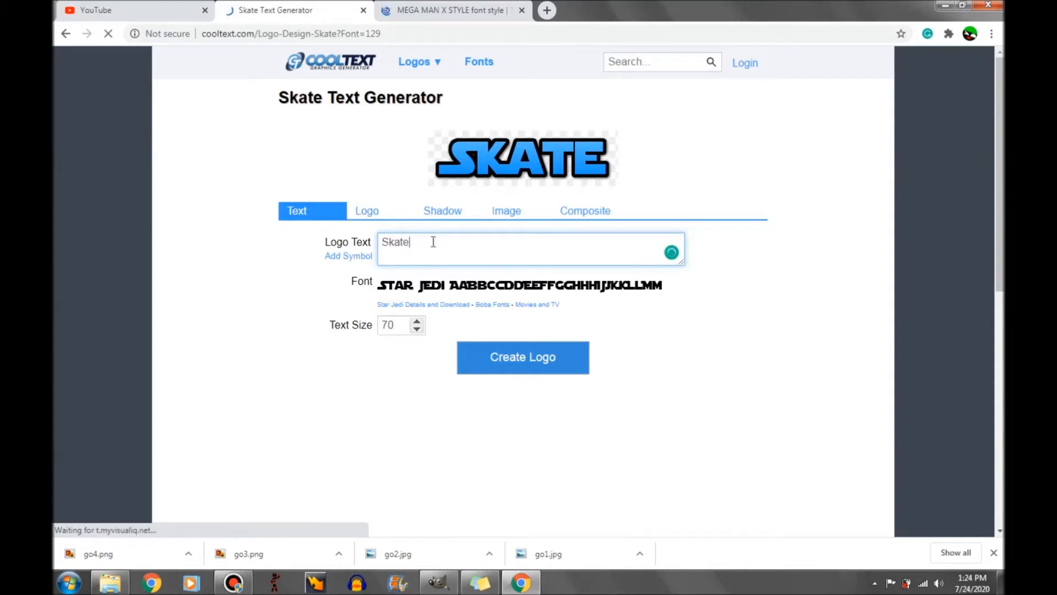
key("BackSpace")
key("BackSpace")
key("BackSpace")
key("BackSpace")
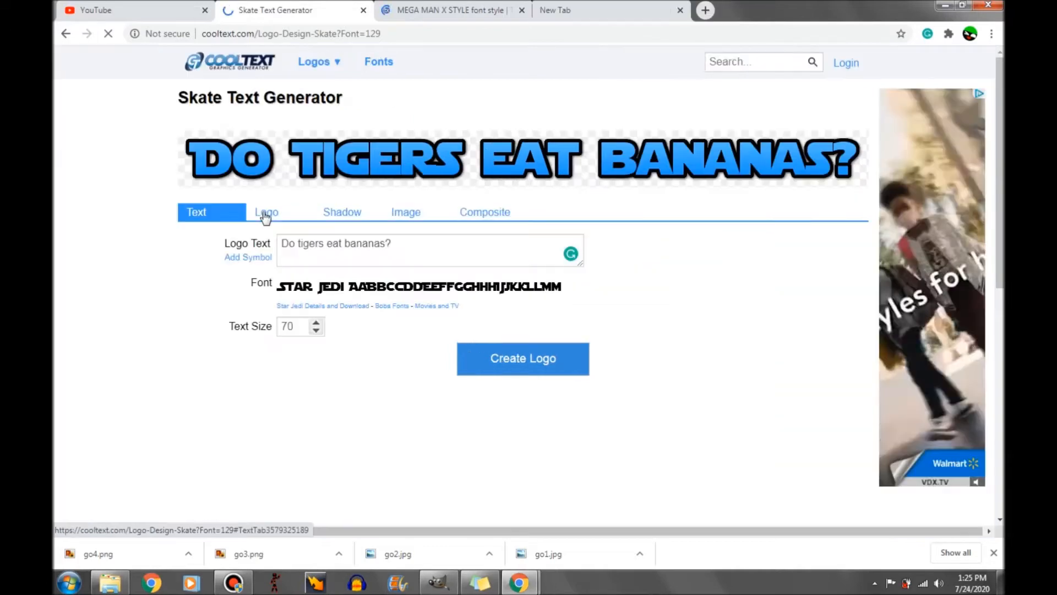
Step: Set the logo's gradient start color to red #FF0000
left_click(266, 213)
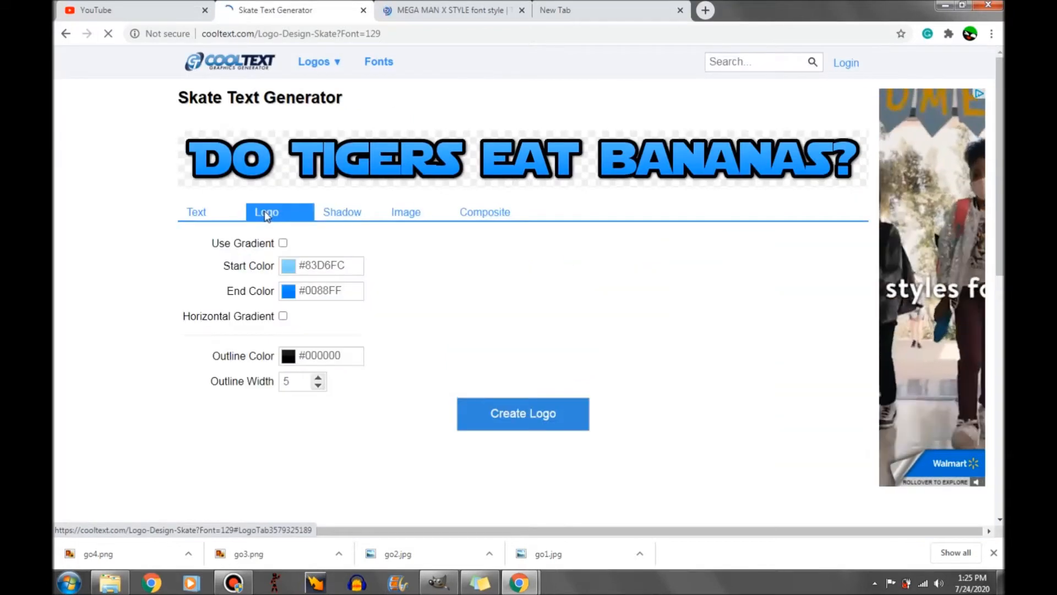
left_click(291, 271)
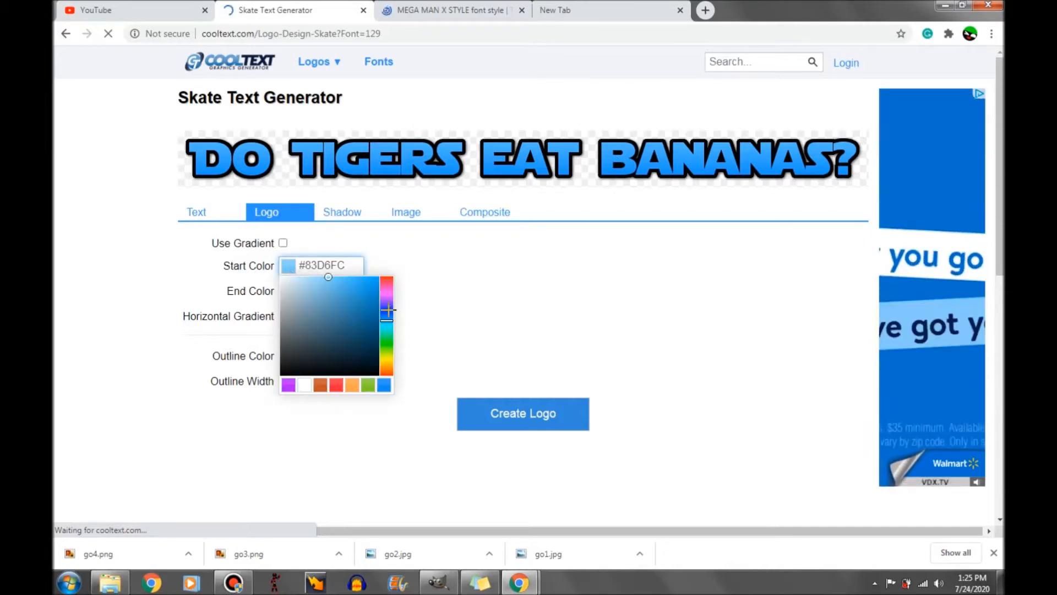
left_click_drag(392, 274, 393, 269)
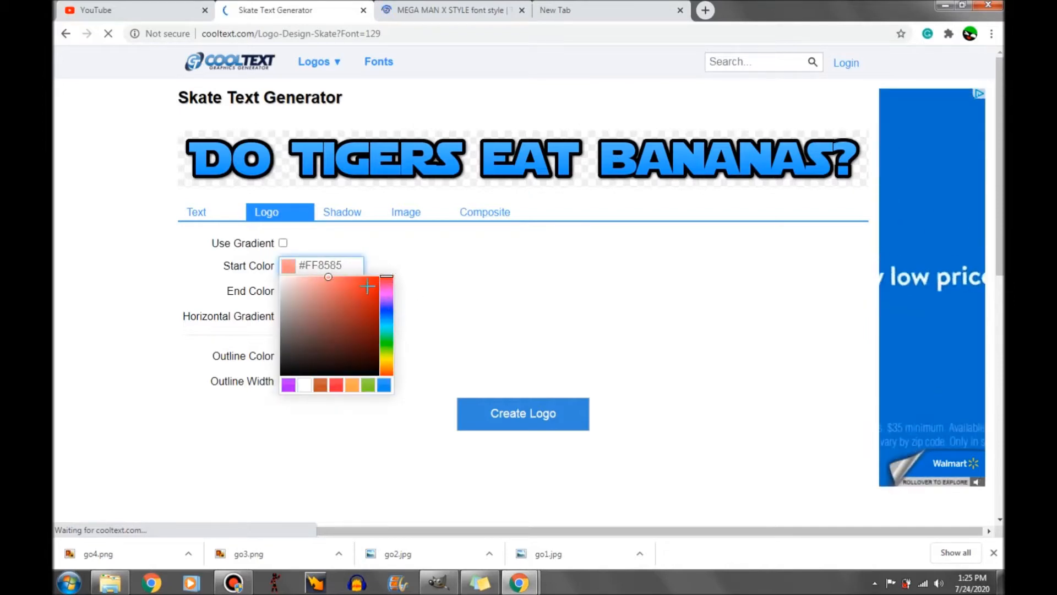
left_click(380, 276)
left_click(434, 285)
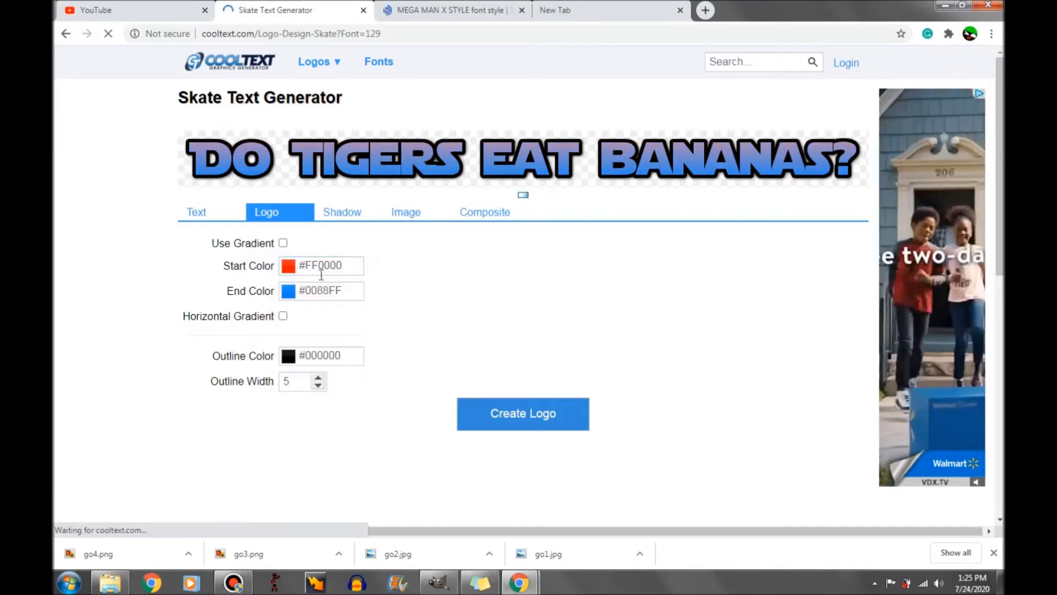
Step: Set the logo's gradient end color to dark red #BF0F0F
left_click(322, 290)
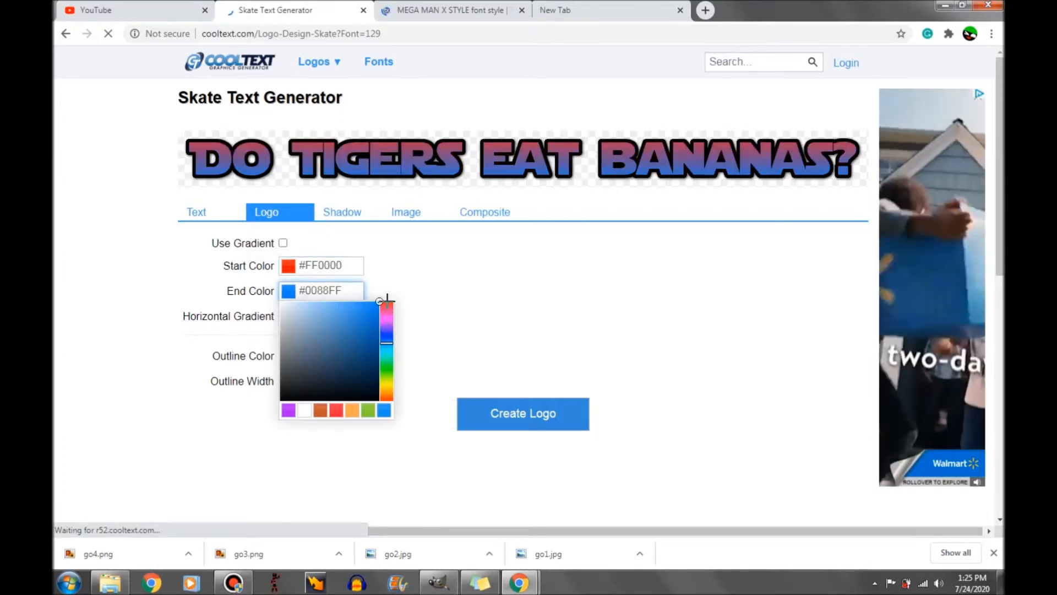
left_click(386, 302)
left_click(370, 327)
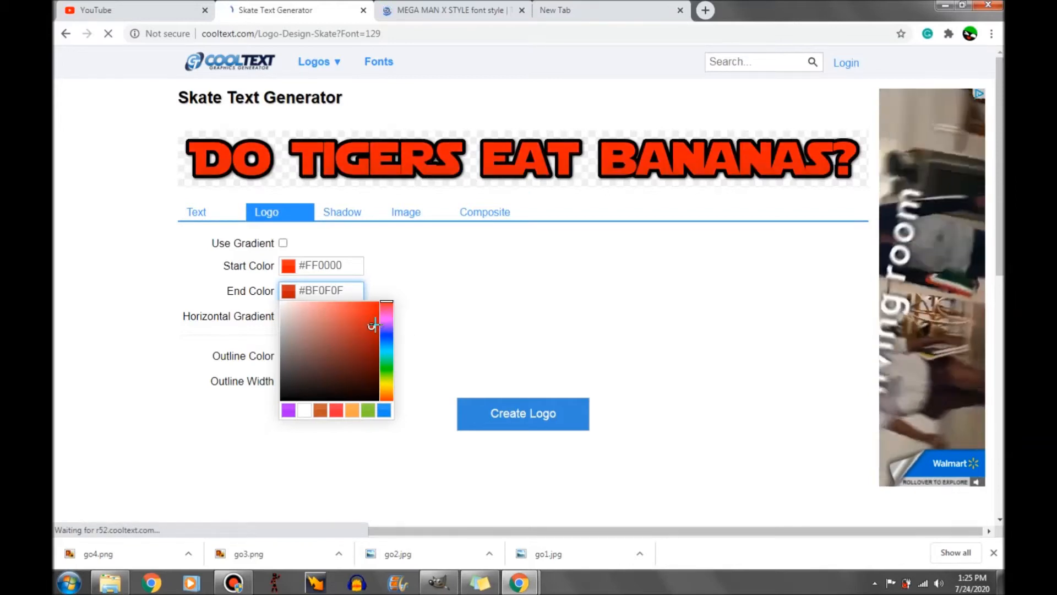
Step: Set the logo's gradient end color to #DE3535, then create and download the finished logo
left_click_drag(370, 323, 356, 315)
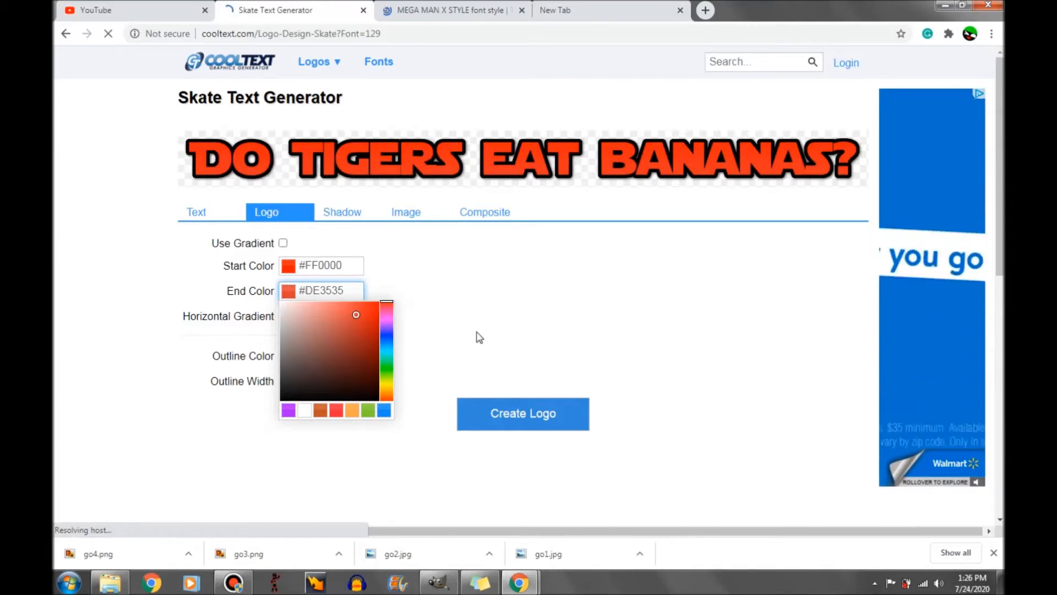
left_click(532, 367)
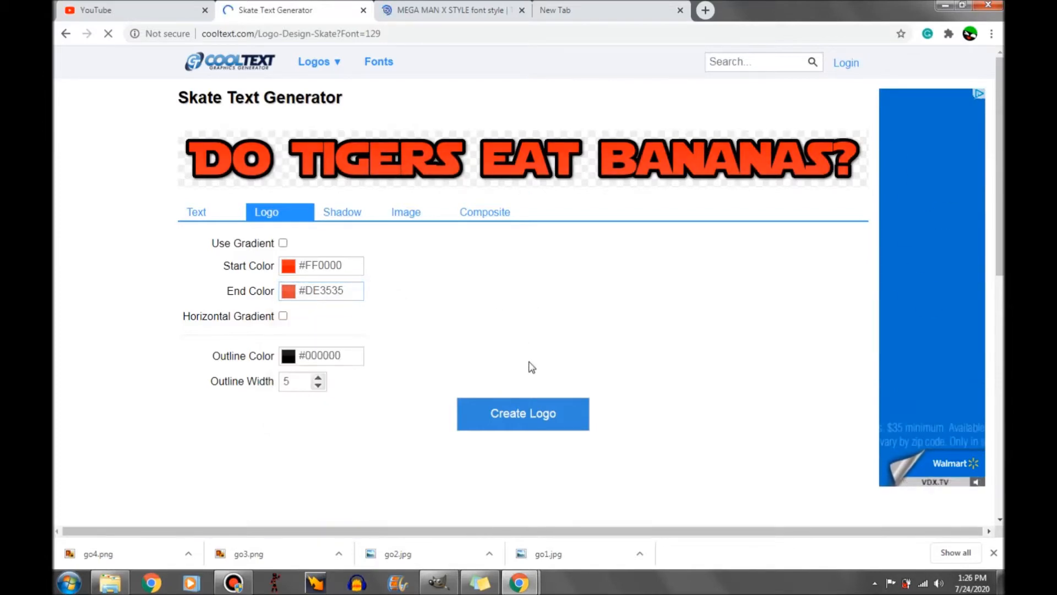
left_click(510, 412)
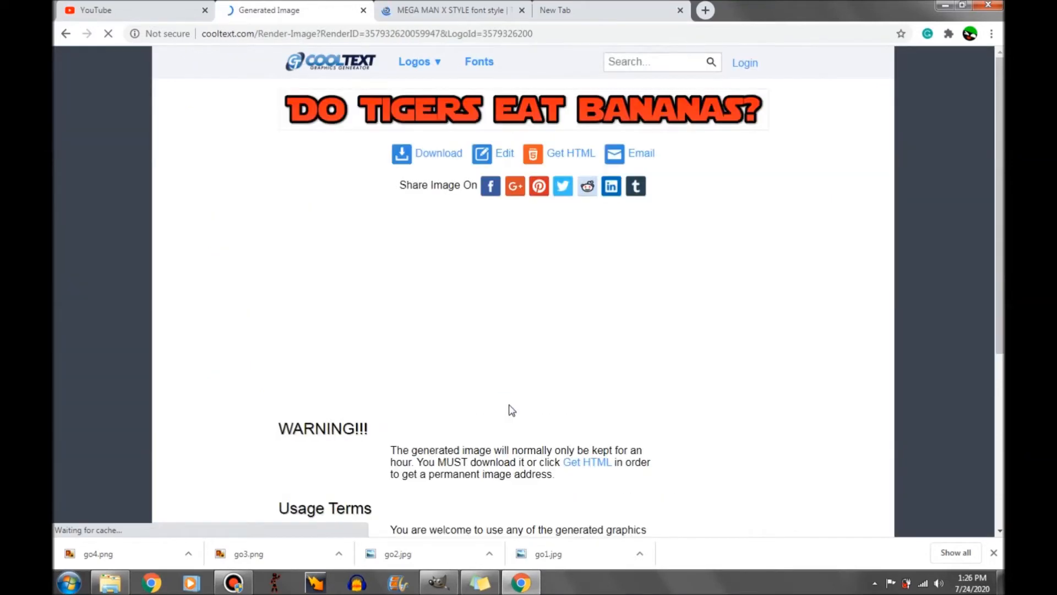
left_click(451, 154)
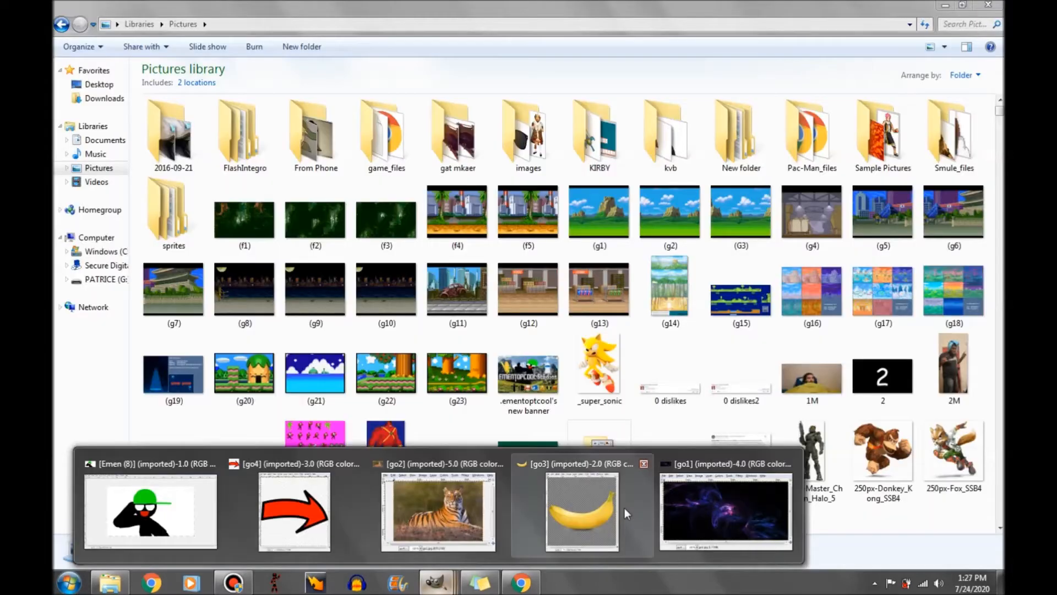
Step: Switch to GIMP and bring up the Emen (8) canvas with the go1 background image and the Toolbox over it
mouse_move(624, 508)
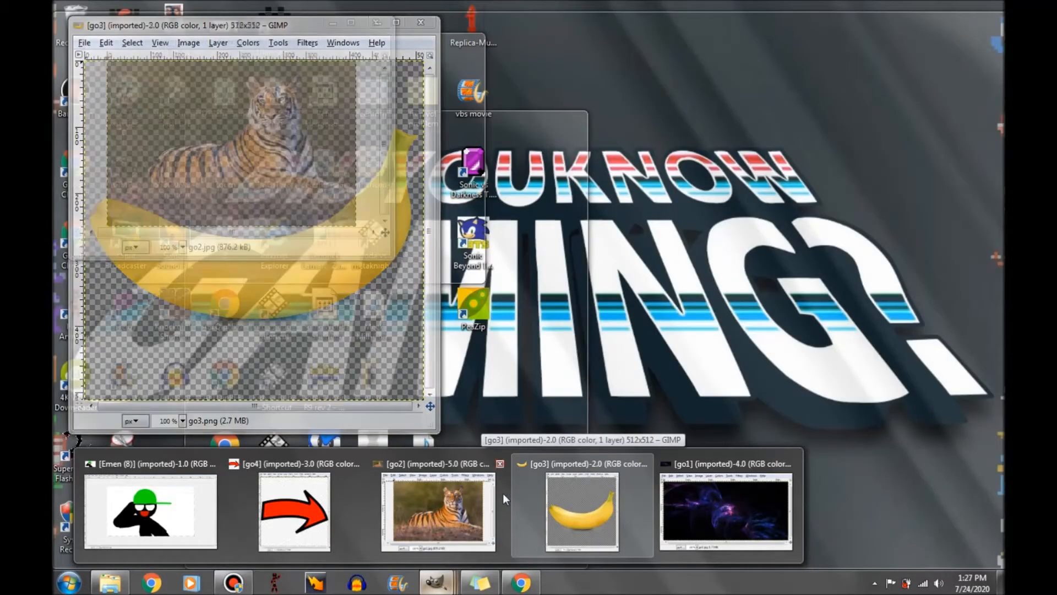
mouse_move(343, 497)
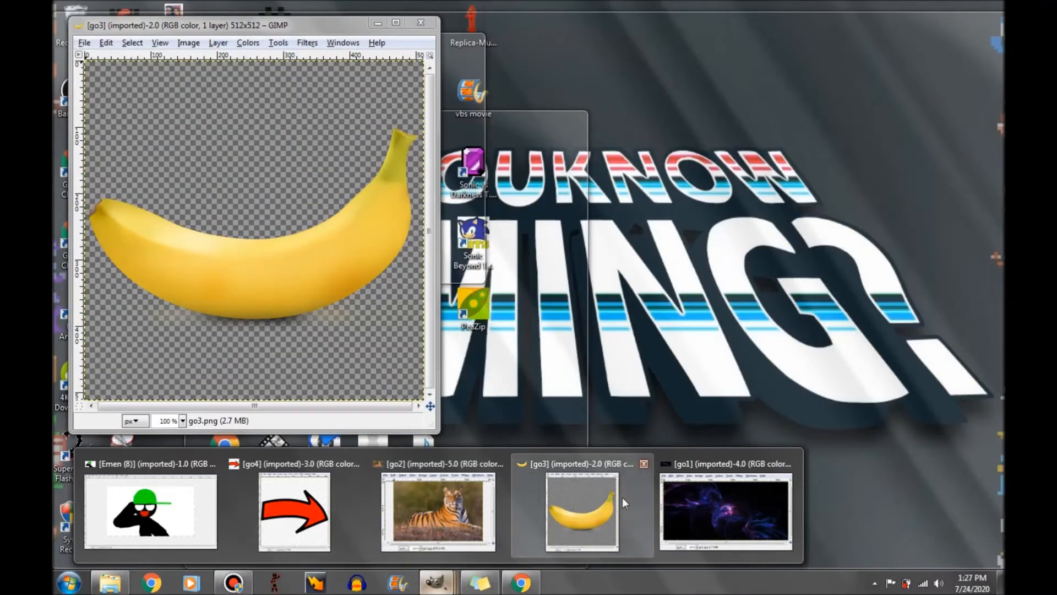
mouse_move(787, 503)
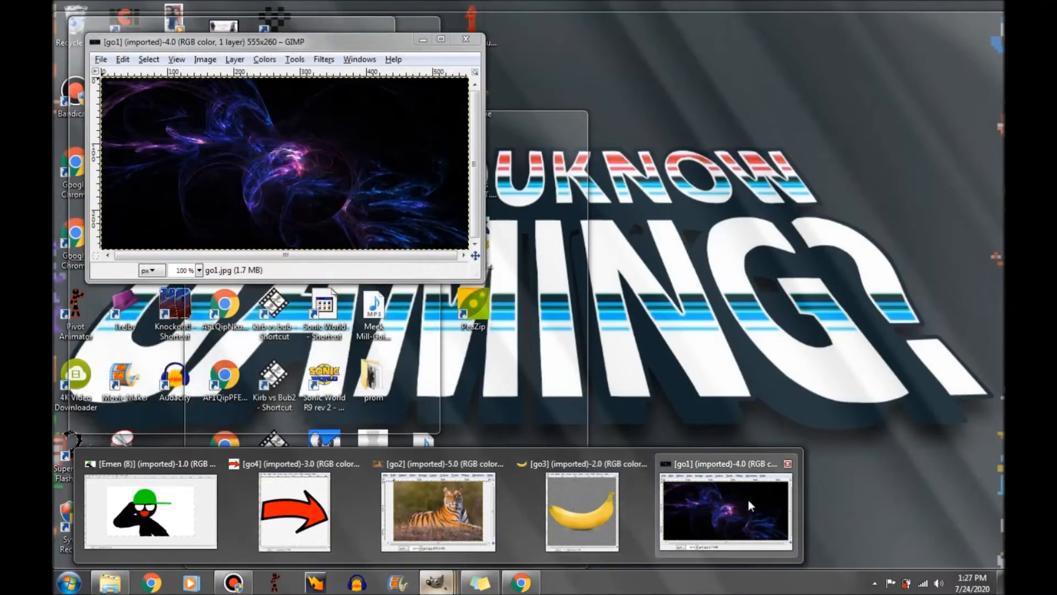
left_click(736, 506)
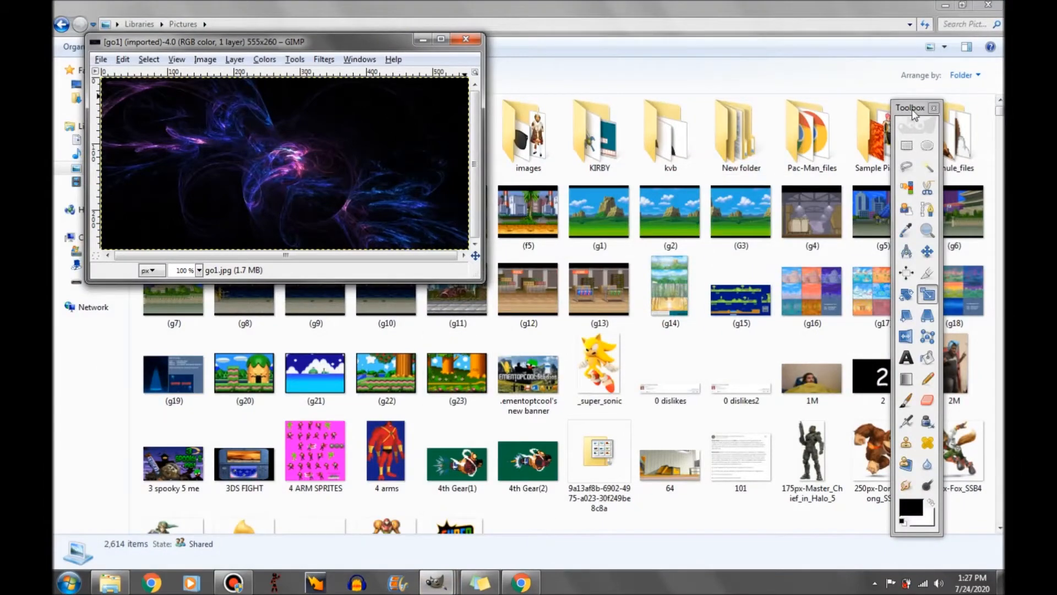
left_click_drag(912, 109, 579, 47)
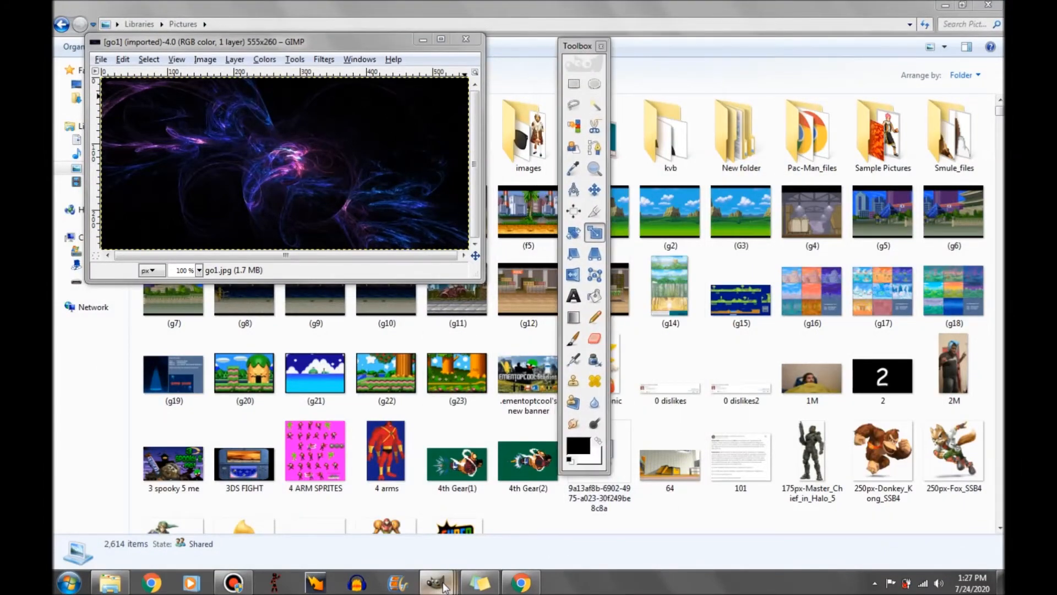
mouse_move(445, 587)
left_click(166, 506)
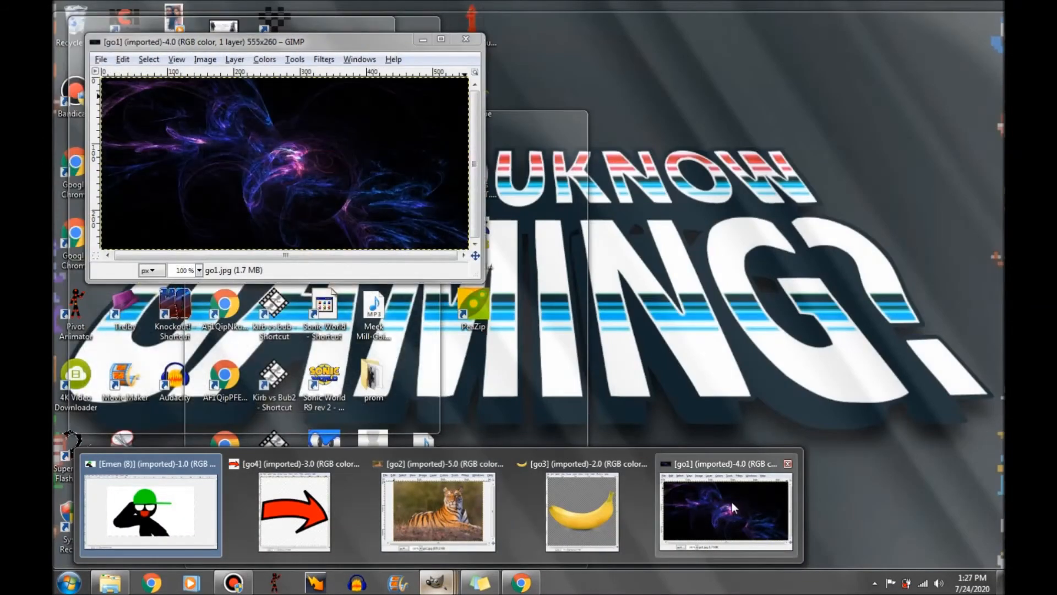
left_click(732, 501)
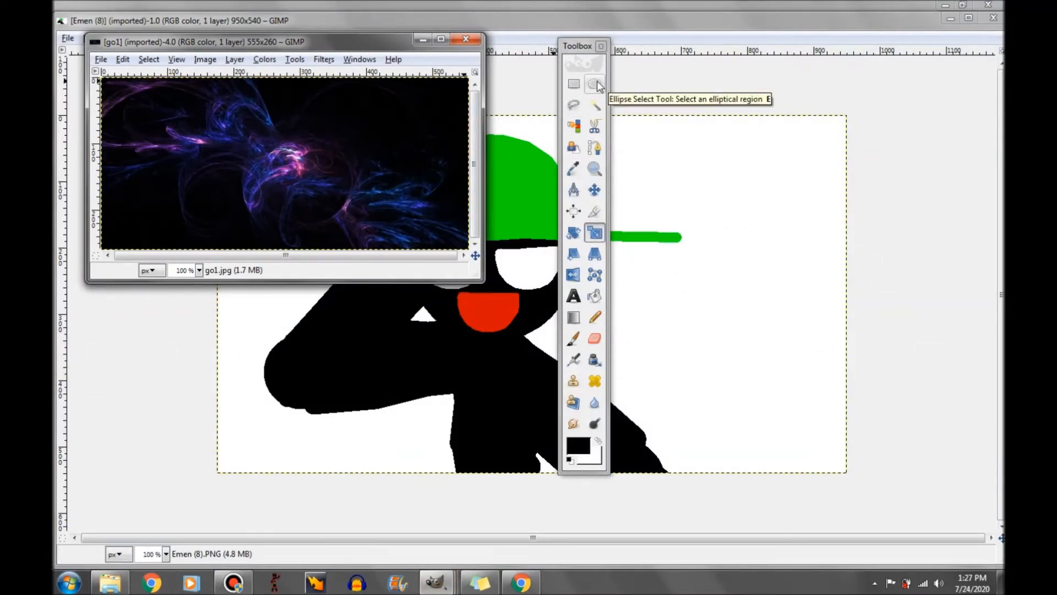
left_click_drag(577, 46, 525, 7)
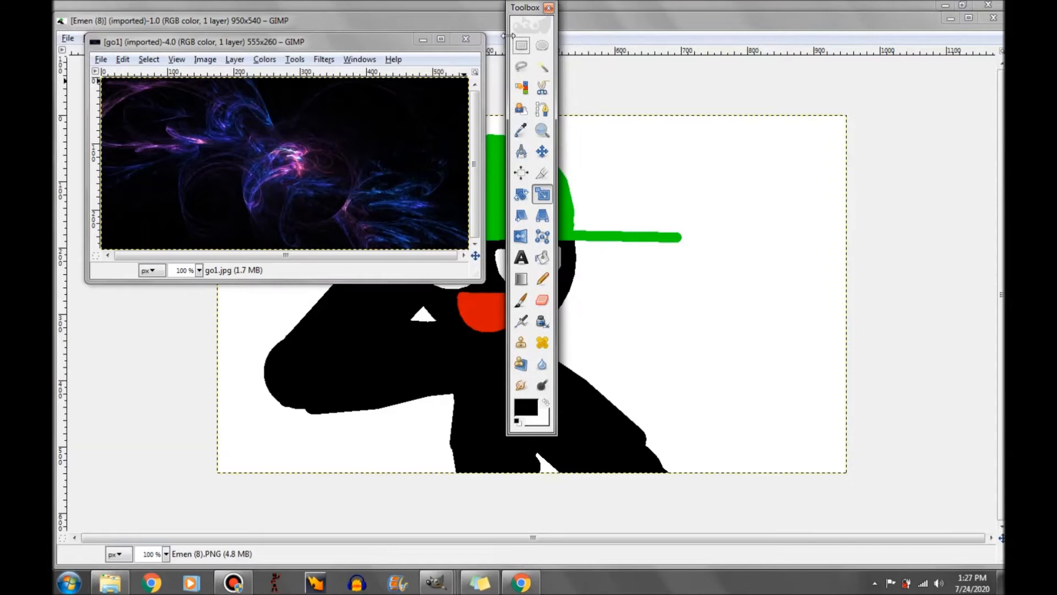
left_click(522, 68)
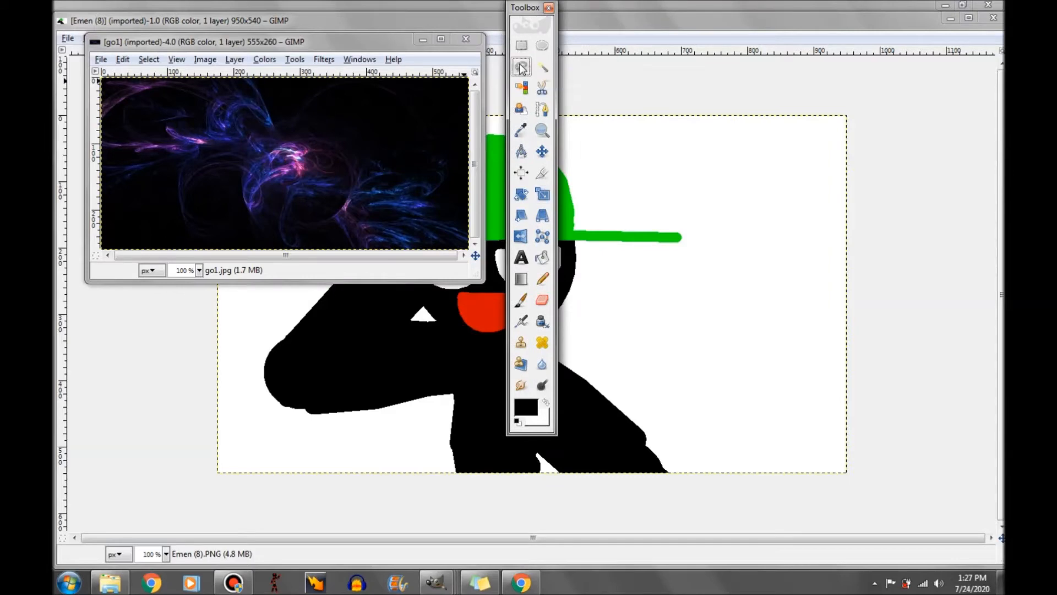
left_click(542, 67)
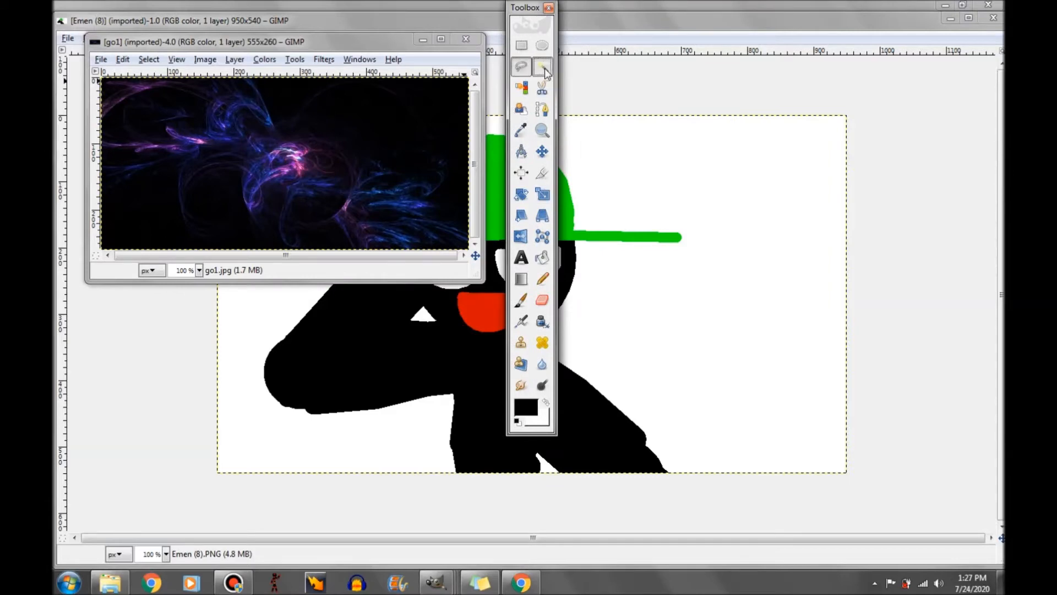
left_click(522, 87)
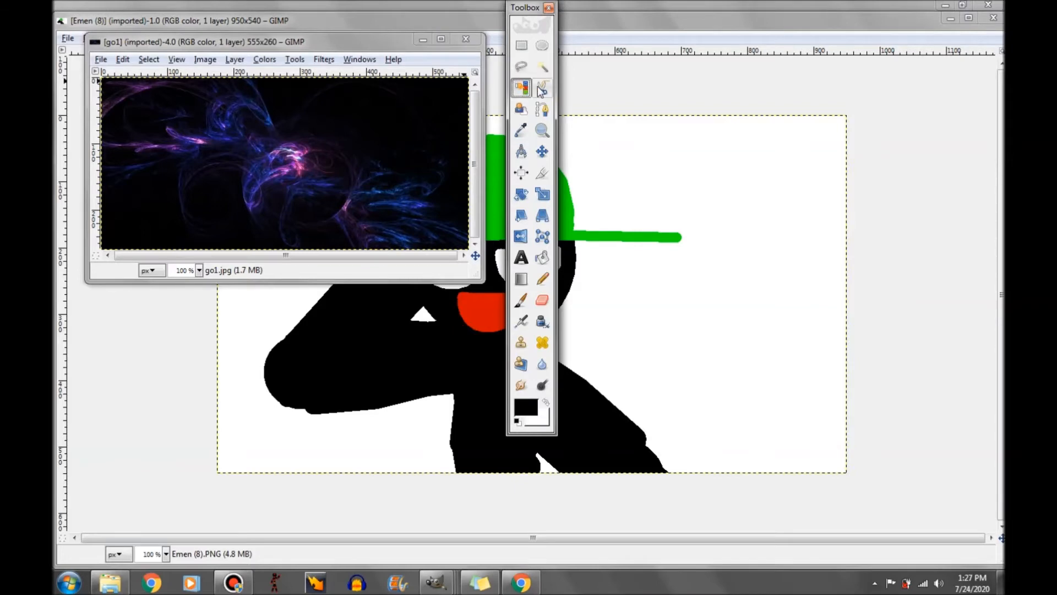
left_click(521, 109)
left_click(521, 131)
left_click(542, 151)
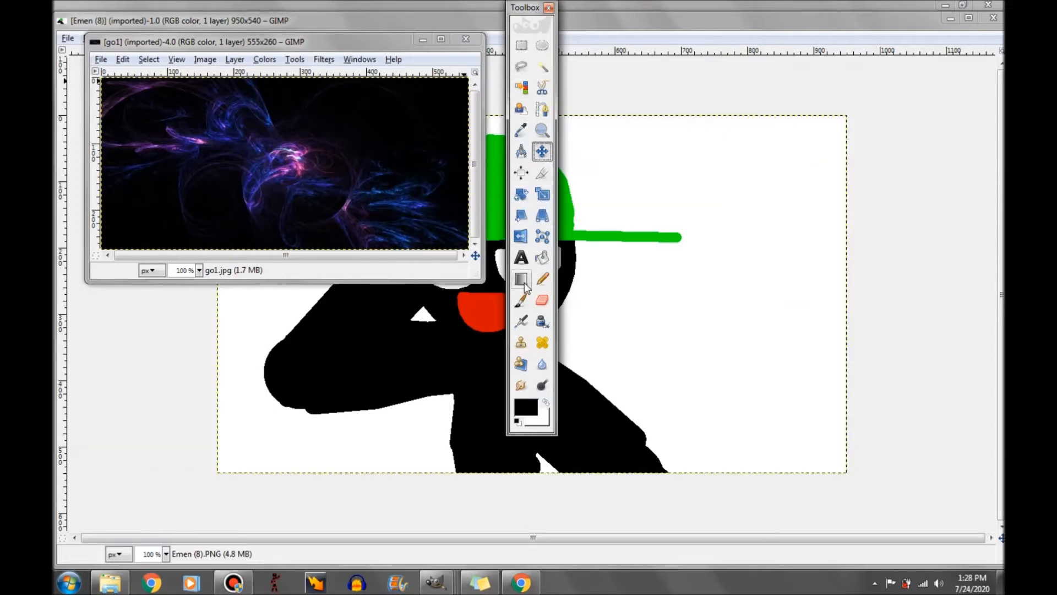
Step: Activate the Scale tool and copy the whole go1 background image
left_click(542, 196)
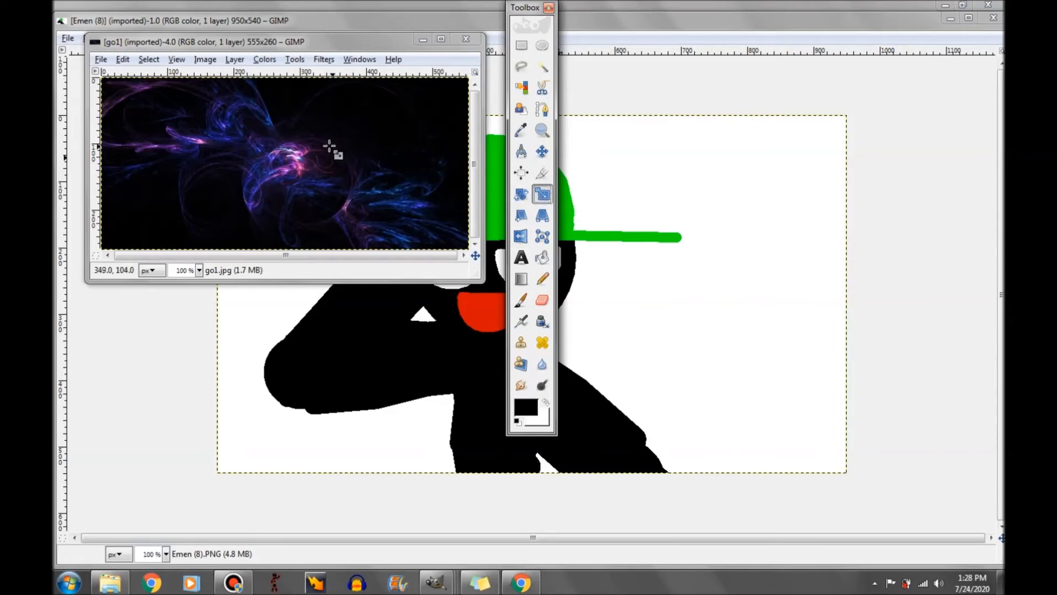
left_click(283, 144)
right_click(283, 146)
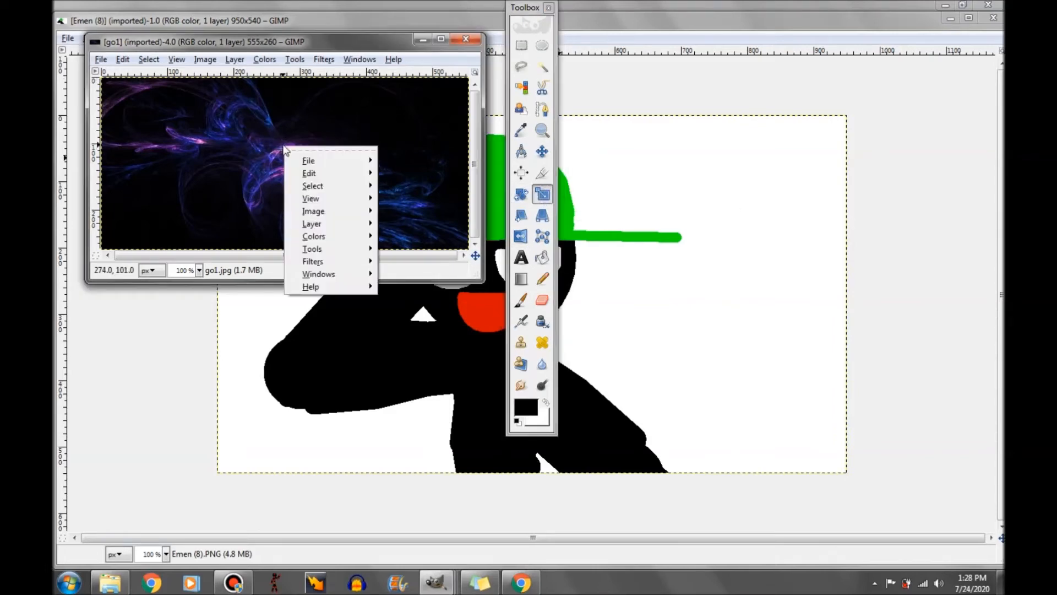
mouse_move(328, 178)
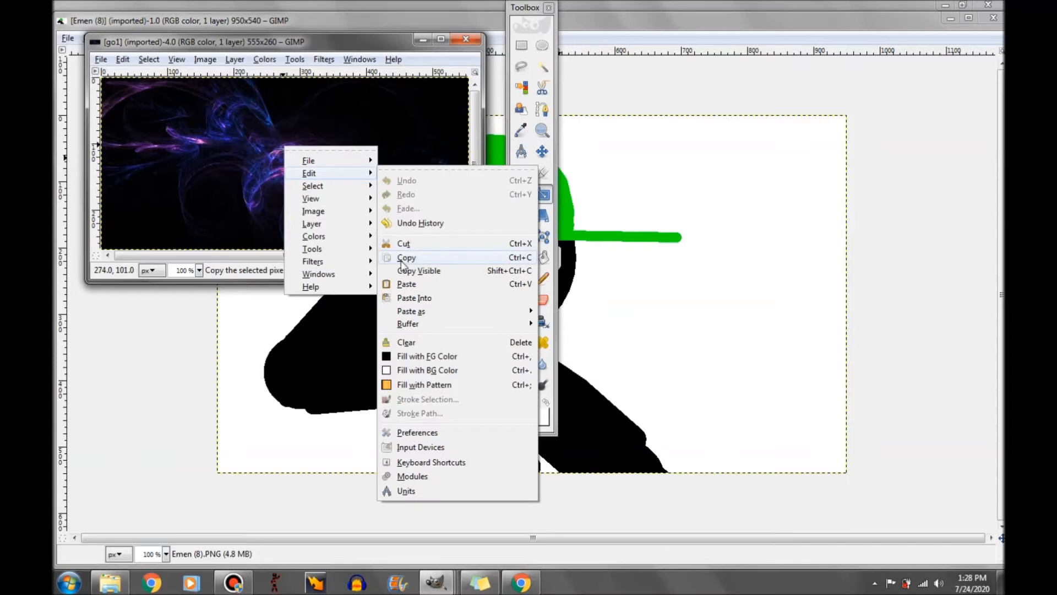
left_click(403, 263)
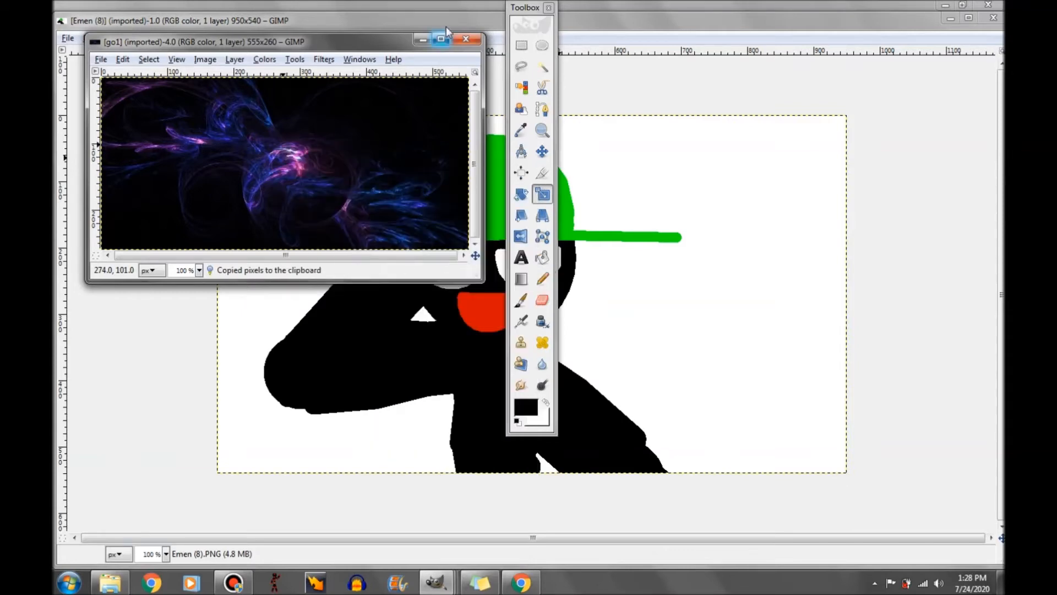
Step: Minimize the go1 image and paste the copied background into the Emen (8) image
left_click(422, 40)
right_click(421, 194)
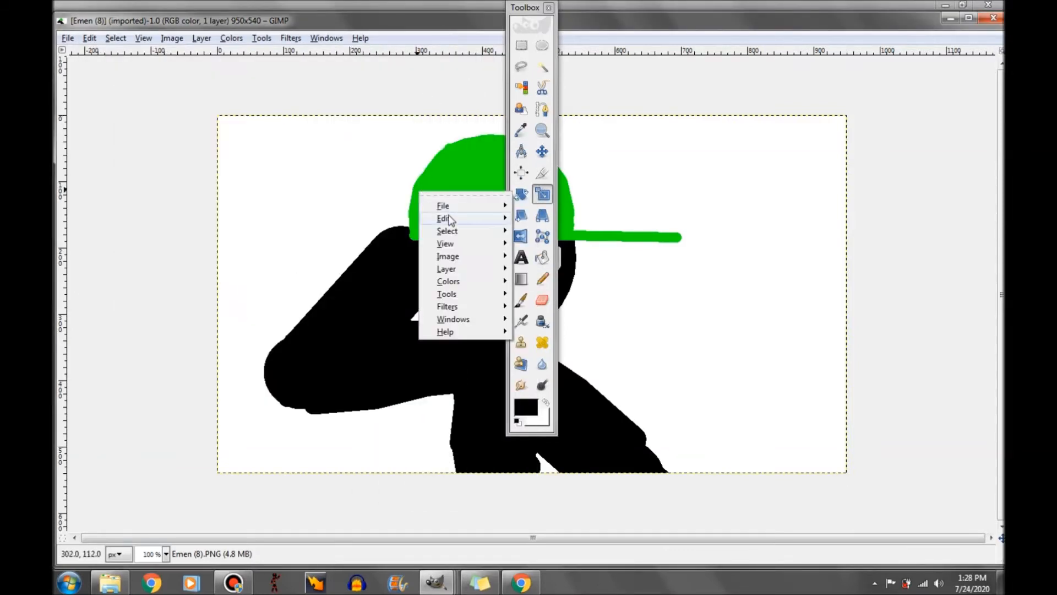
mouse_move(446, 218)
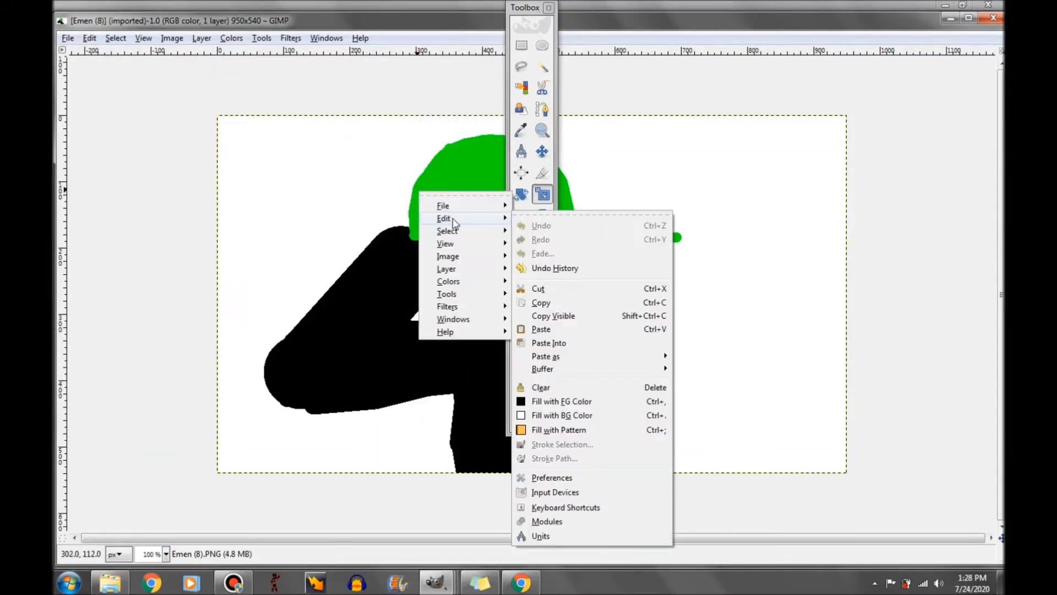
left_click(541, 329)
Step: Scale the pasted background to about 961 × 551 px so it covers the whole canvas, and move the Toolbox off the image
left_click_drag(353, 216, 219, 114)
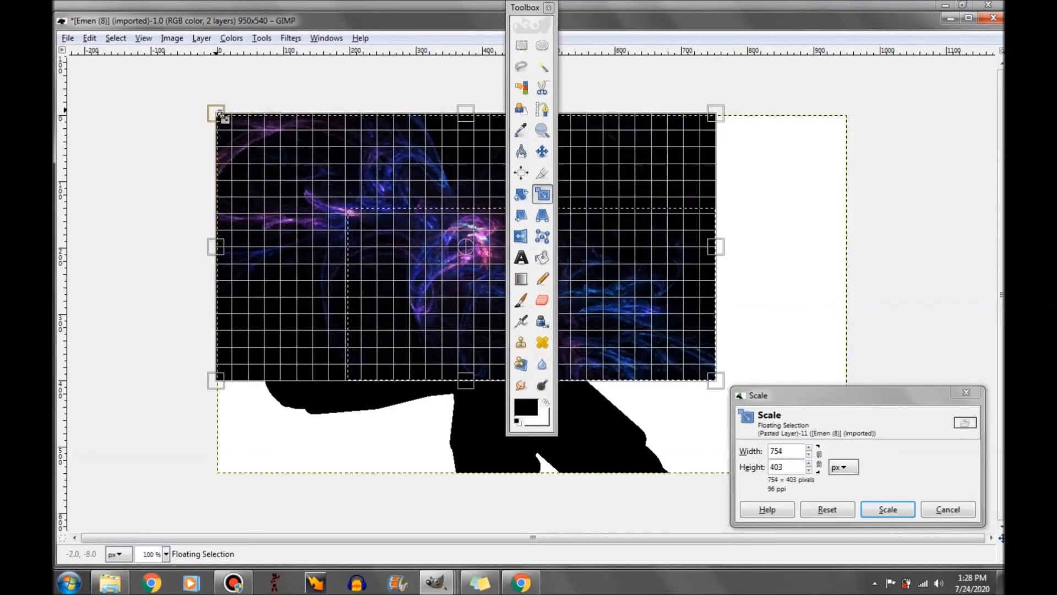
left_click(68, 38)
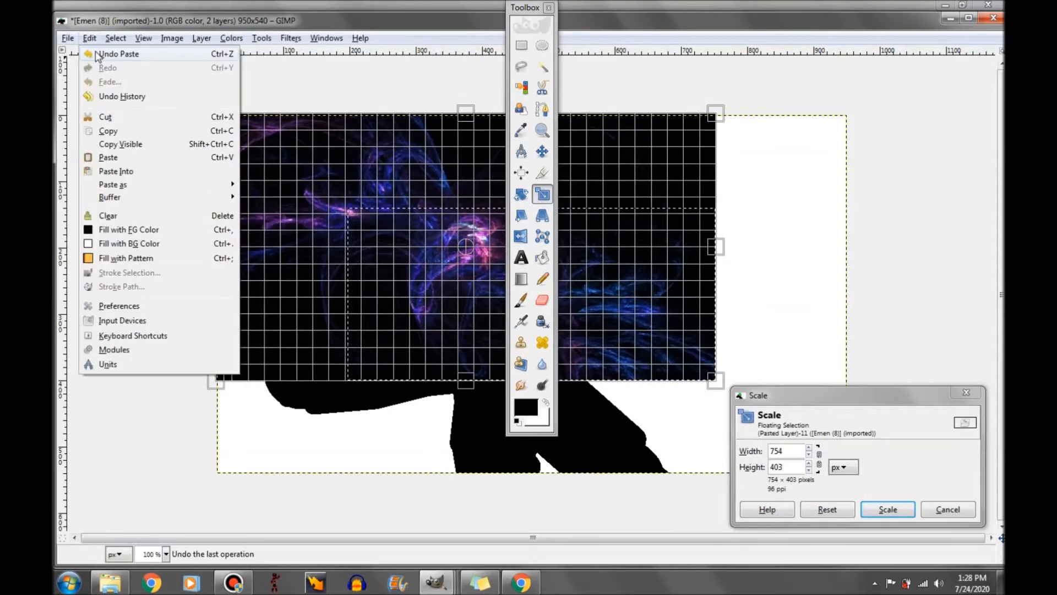
left_click(210, 21)
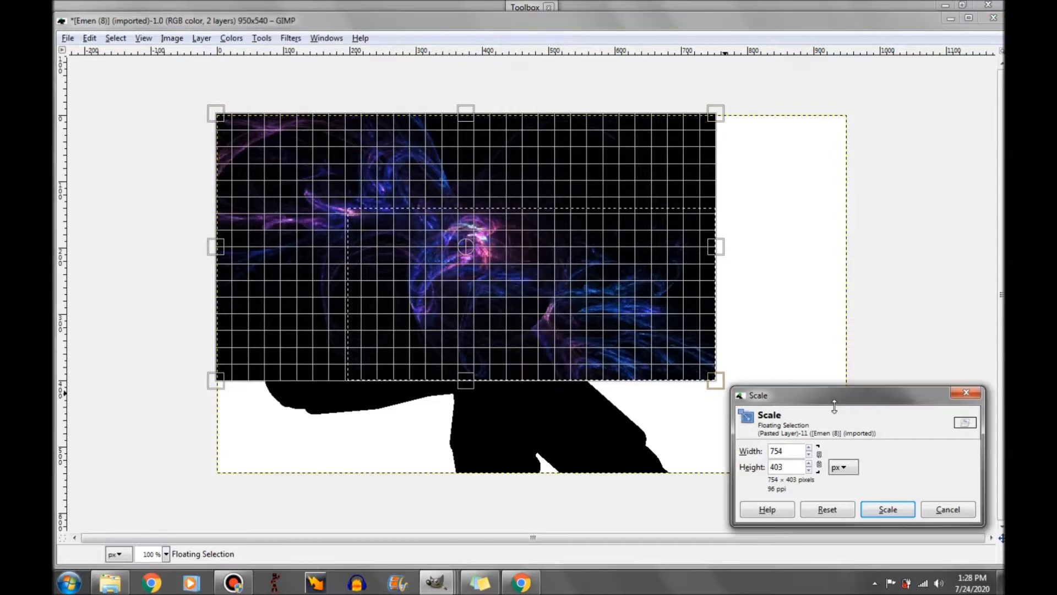
left_click(848, 394)
left_click_drag(832, 403, 584, 482)
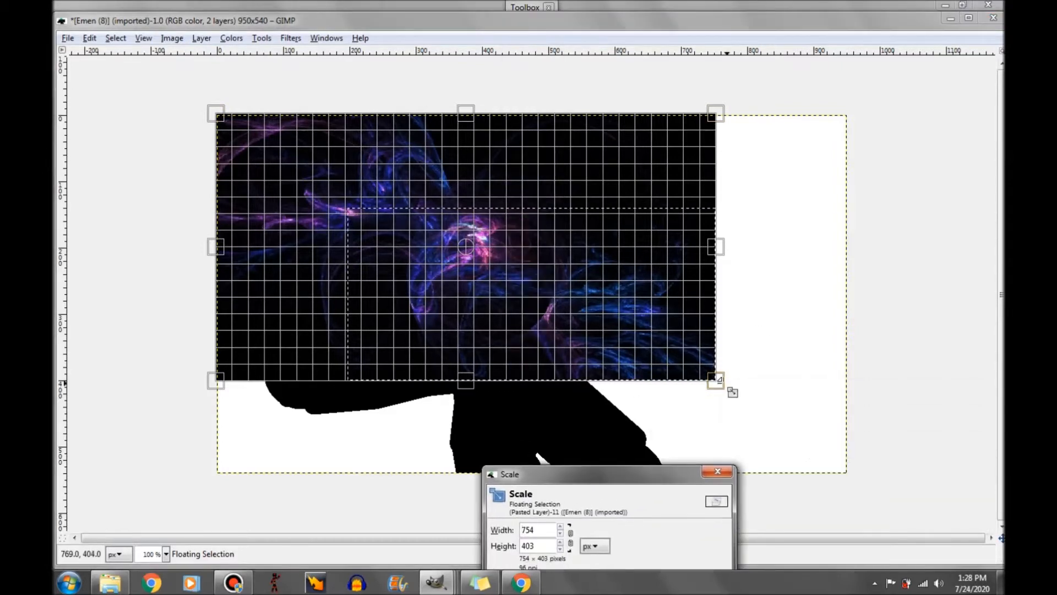
left_click(755, 412)
left_click_drag(755, 413, 820, 470)
left_click_drag(218, 474, 216, 477)
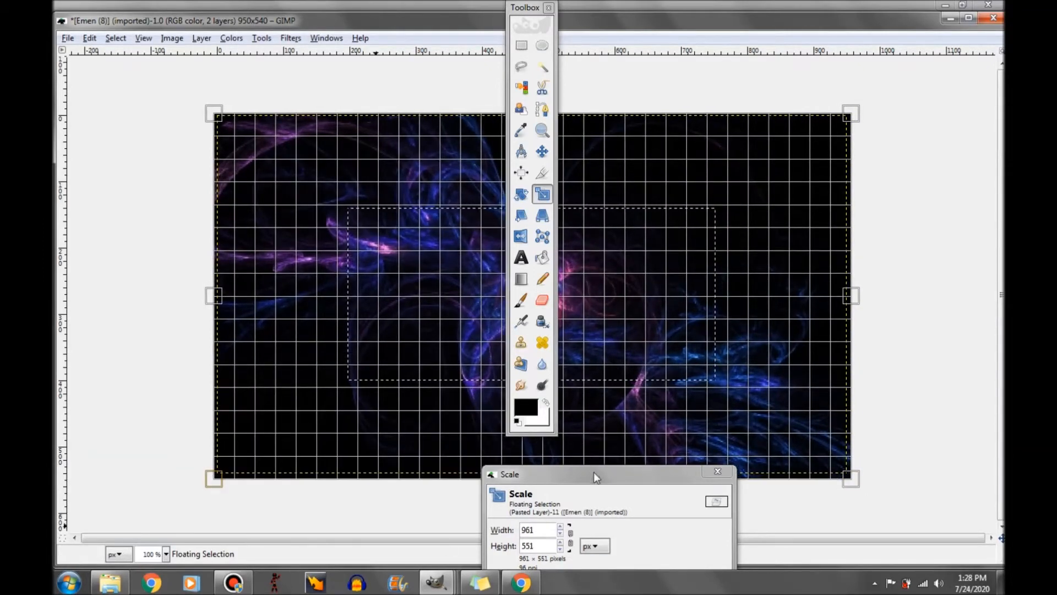
left_click_drag(594, 472, 766, 196)
left_click(793, 301)
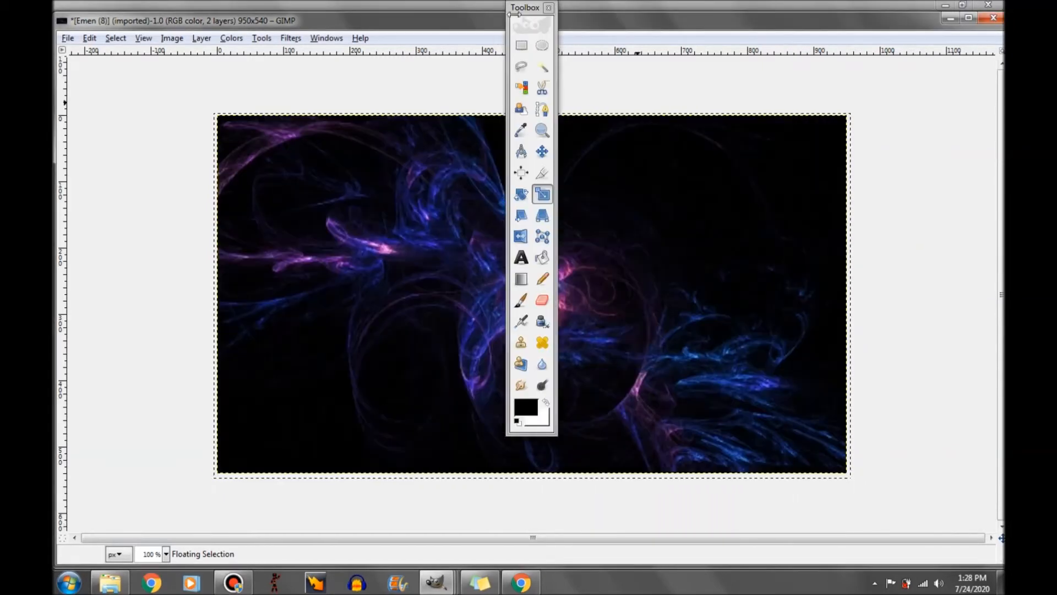
left_click_drag(516, 14, 118, 47)
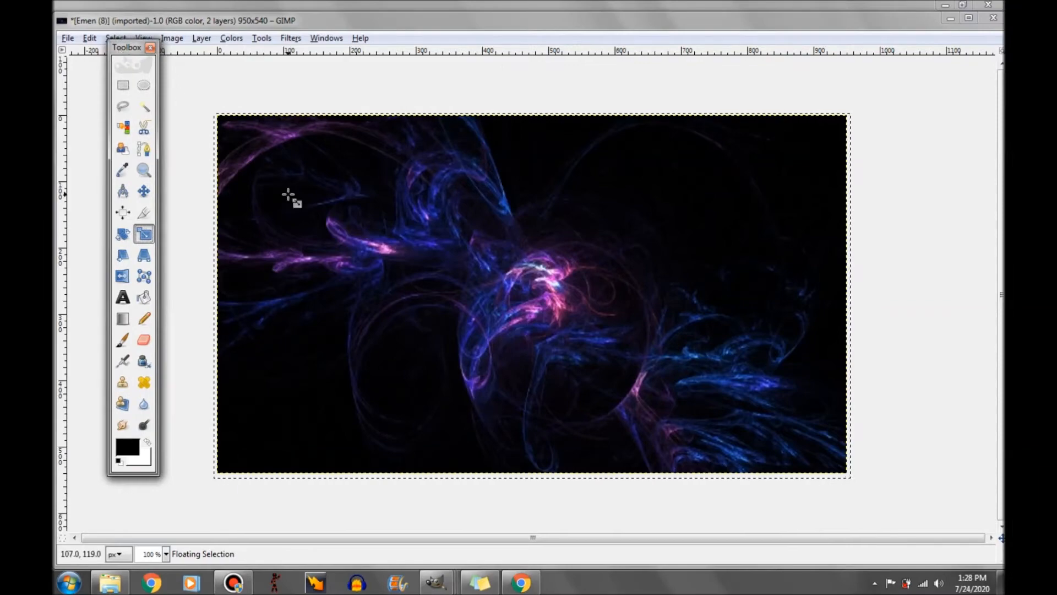
Step: Bring up the go2 tiger image and create a new 376 × 250 px image filled with transparency
left_click(436, 582)
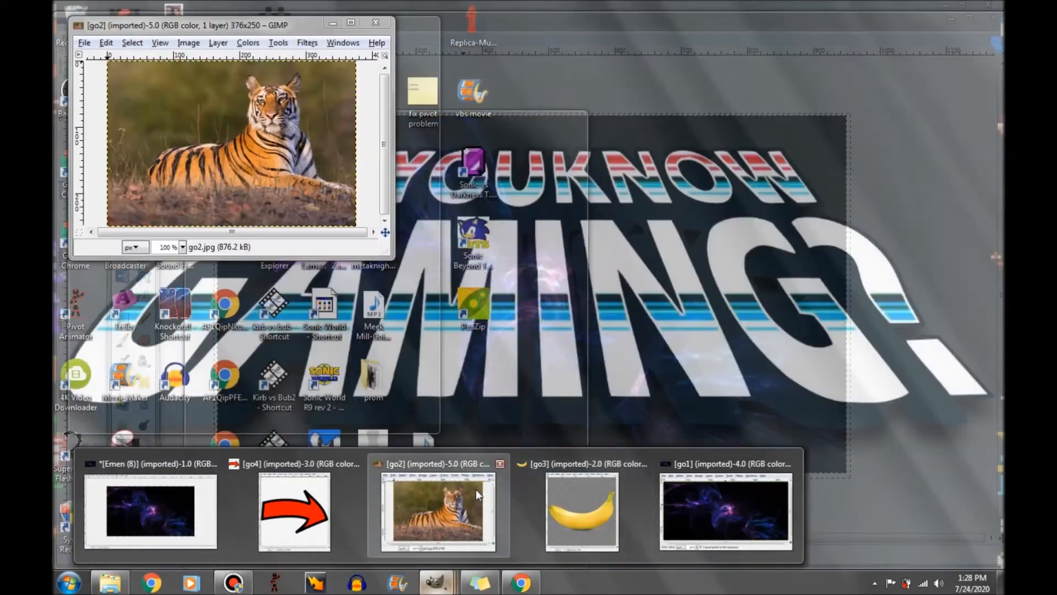
left_click(477, 491)
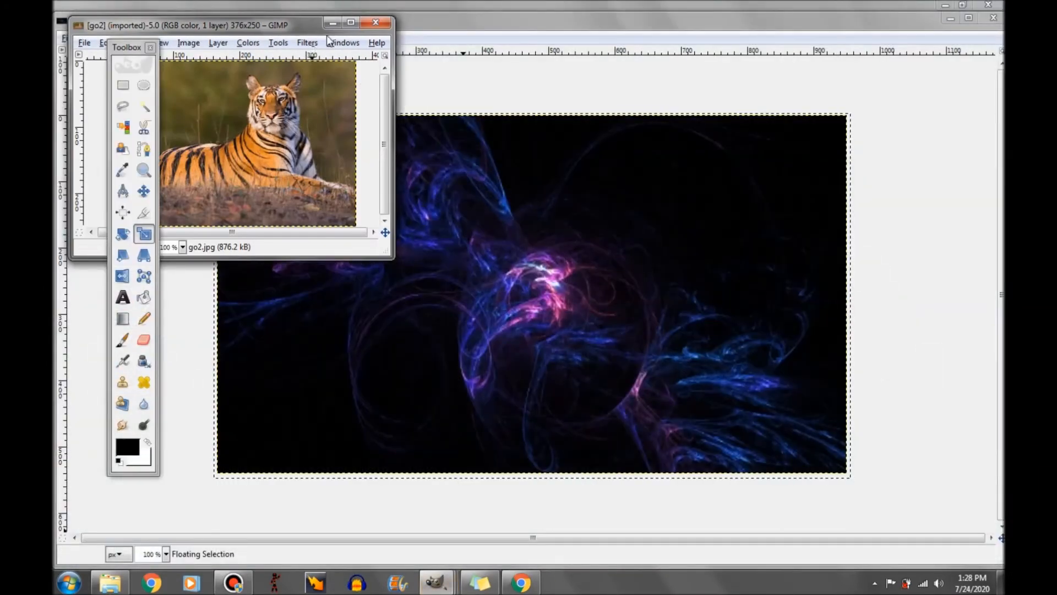
left_click(84, 43)
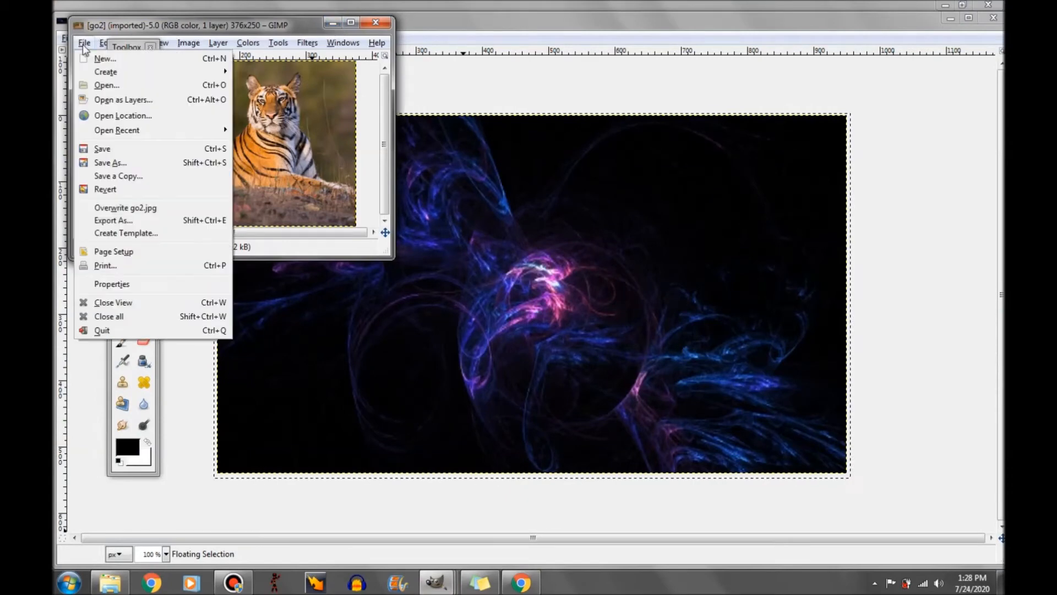
left_click(101, 59)
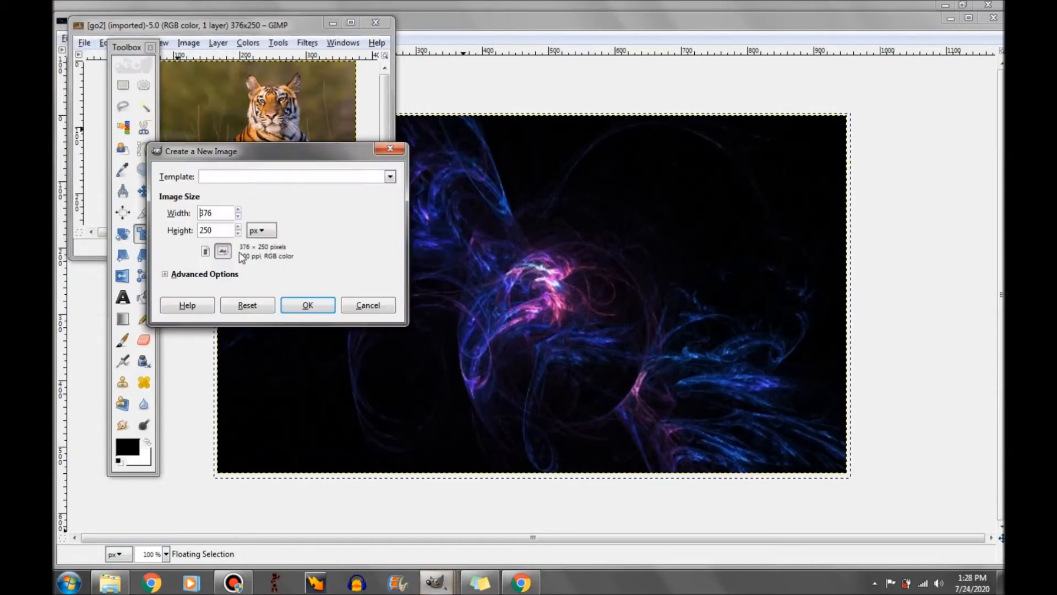
left_click(166, 275)
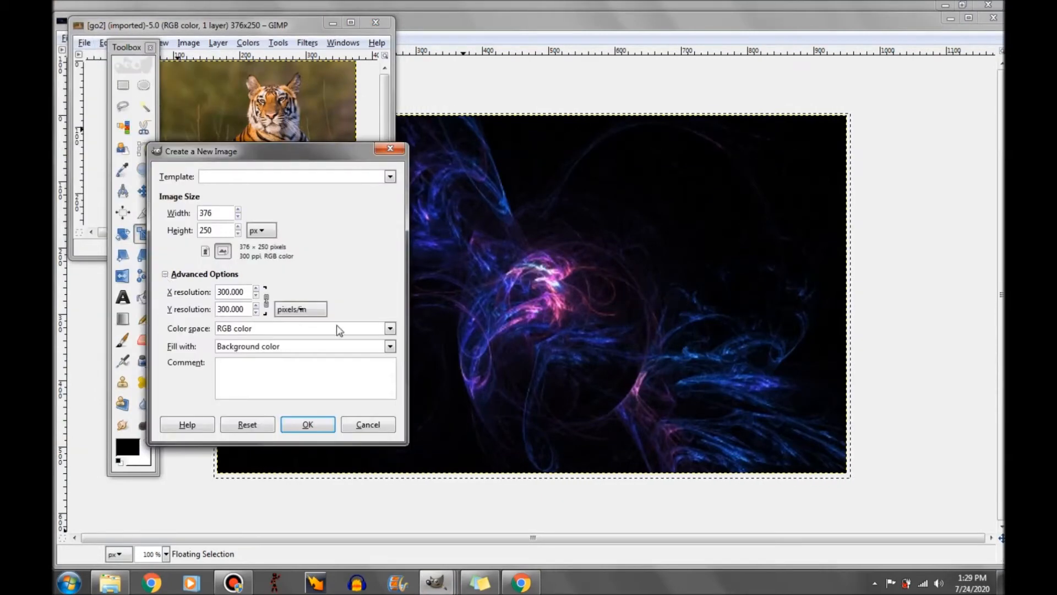
left_click(390, 346)
left_click(244, 408)
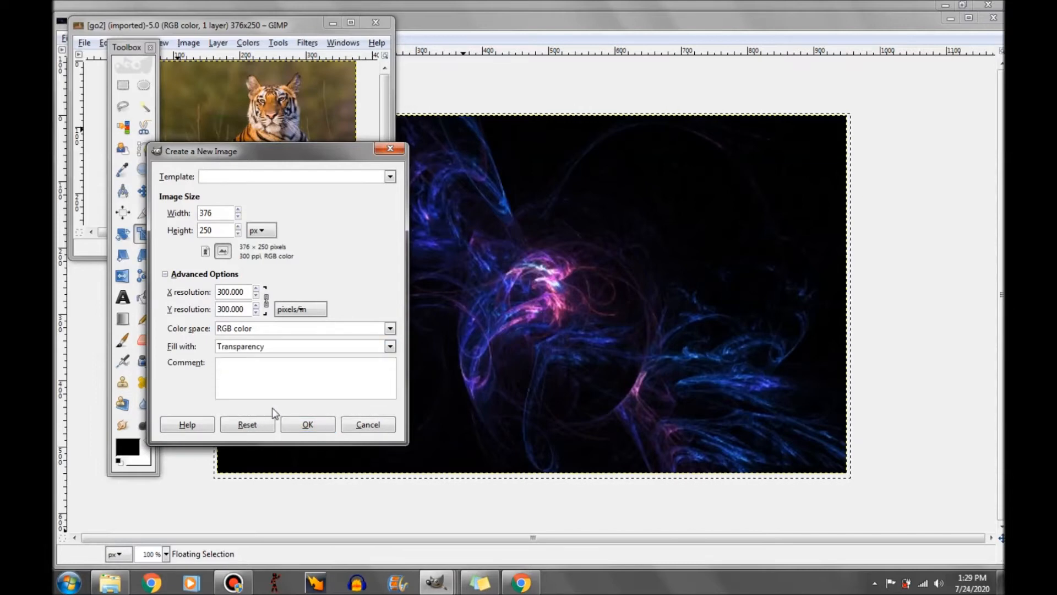
left_click(308, 425)
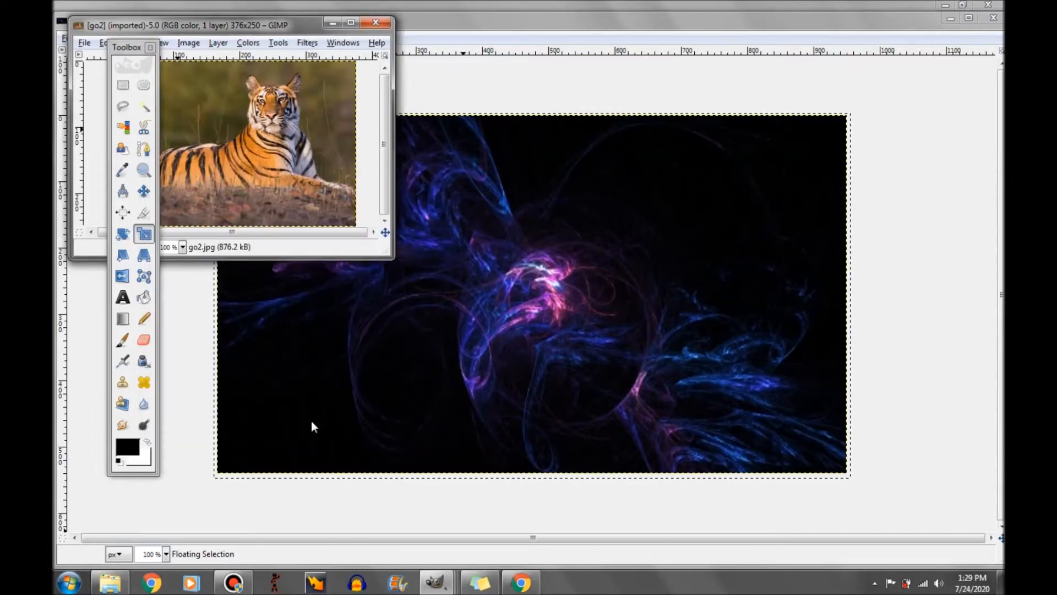
Step: Maximize the go2 tiger image at 400% zoom, activate the Free Select tool and move the Toolbox off the tiger
left_click_drag(339, 90, 639, 32)
left_click(351, 22)
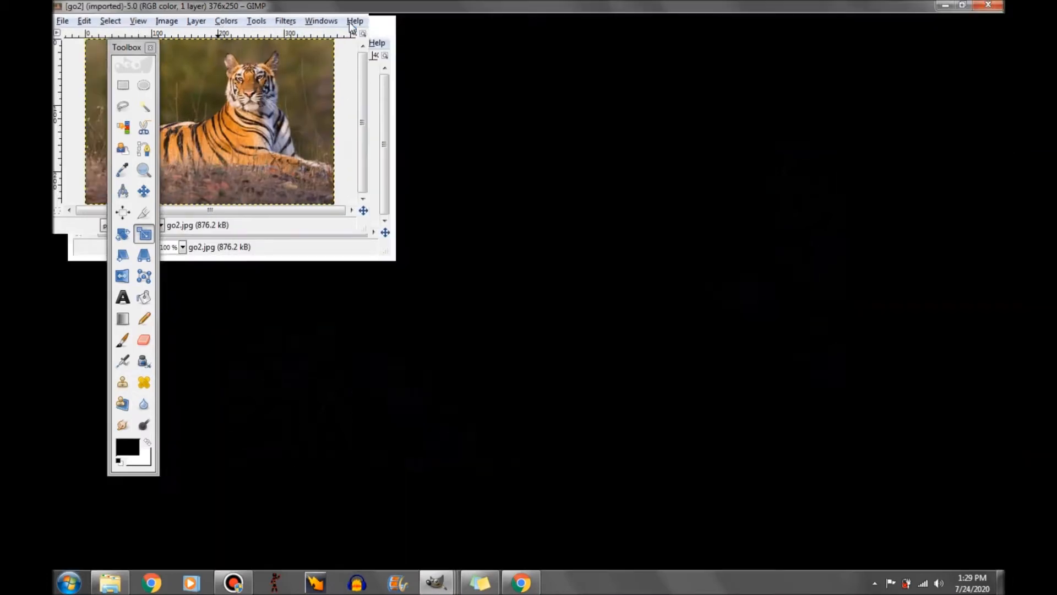
left_click(137, 22)
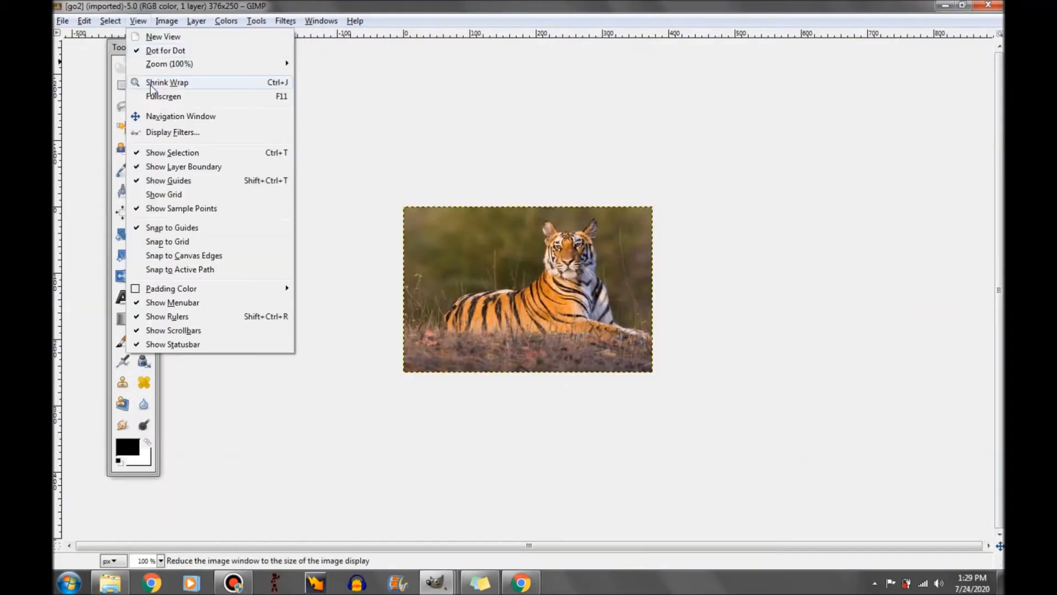
mouse_move(169, 63)
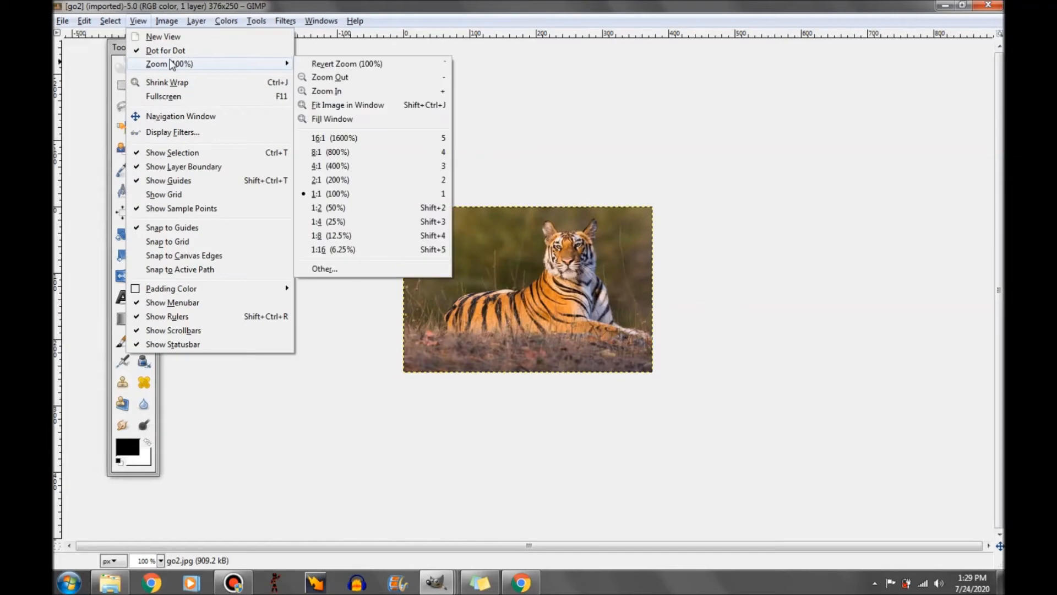
left_click(349, 180)
left_click(135, 22)
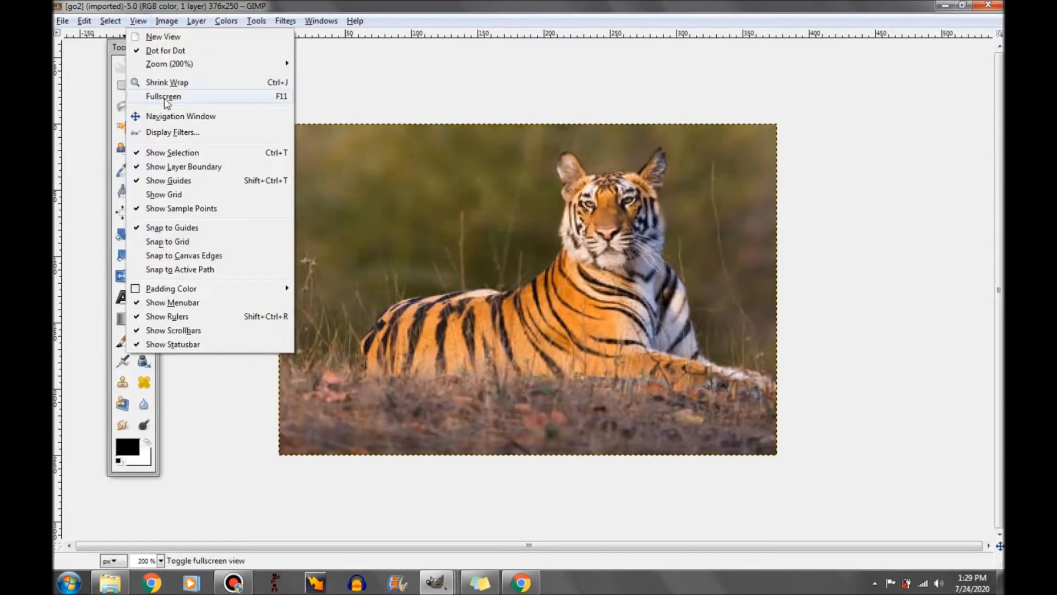
mouse_move(170, 63)
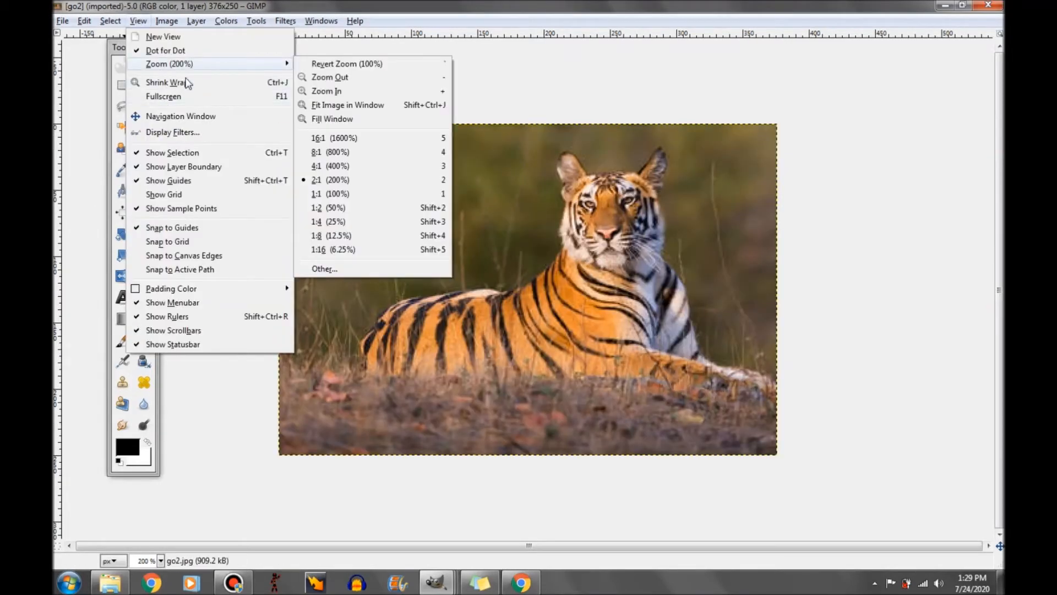
left_click(325, 166)
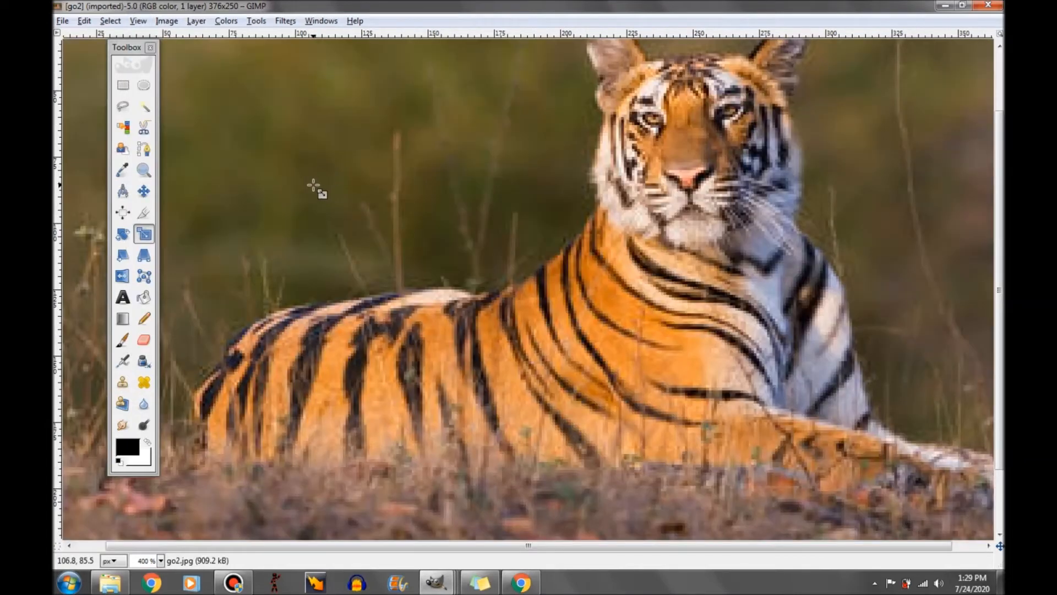
left_click(124, 105)
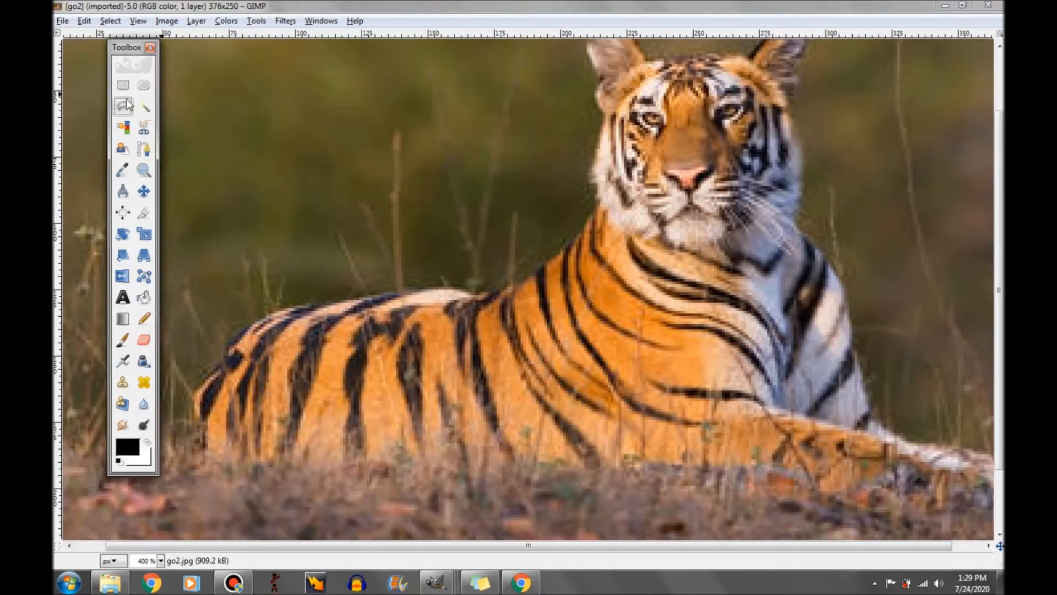
left_click_drag(126, 49, 52, 26)
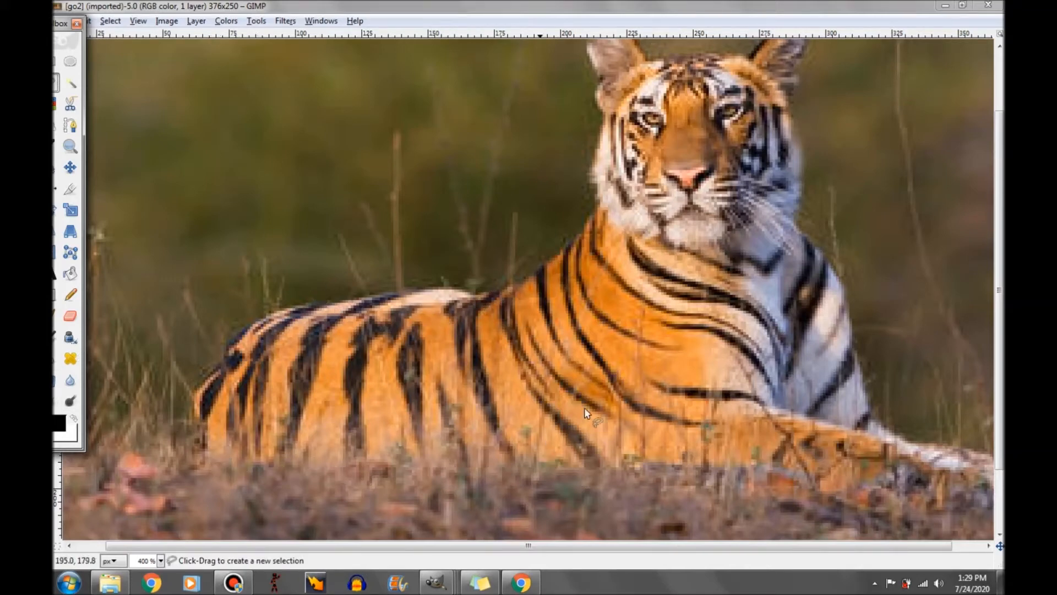
Step: Trace a free selection from under the tiger's front leg along its belly, rump and back up to the head
left_click(808, 473)
left_click(702, 466)
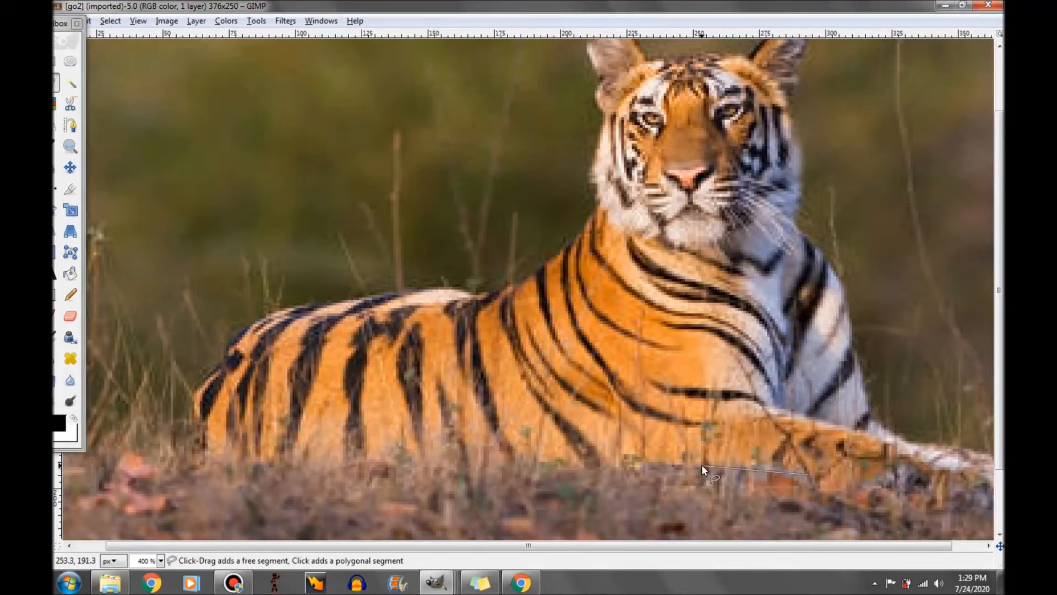
left_click(512, 467)
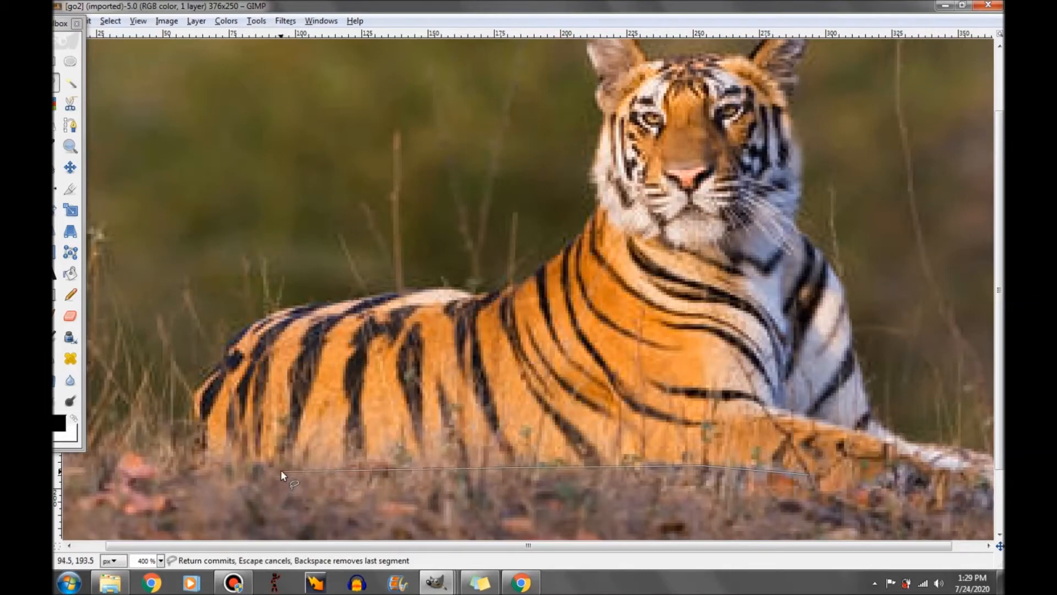
left_click(295, 463)
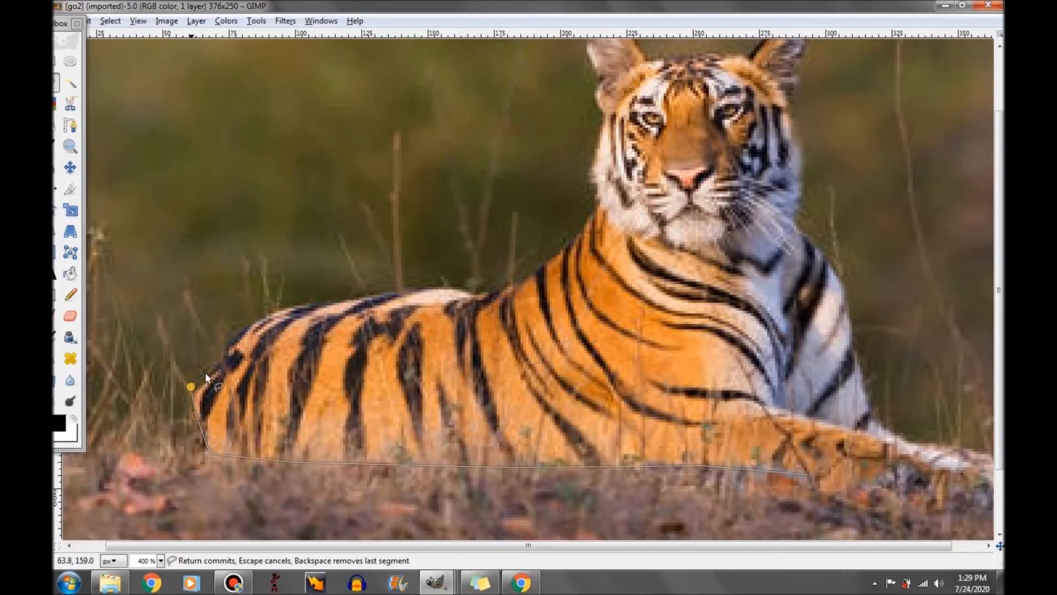
left_click(220, 361)
left_click(266, 315)
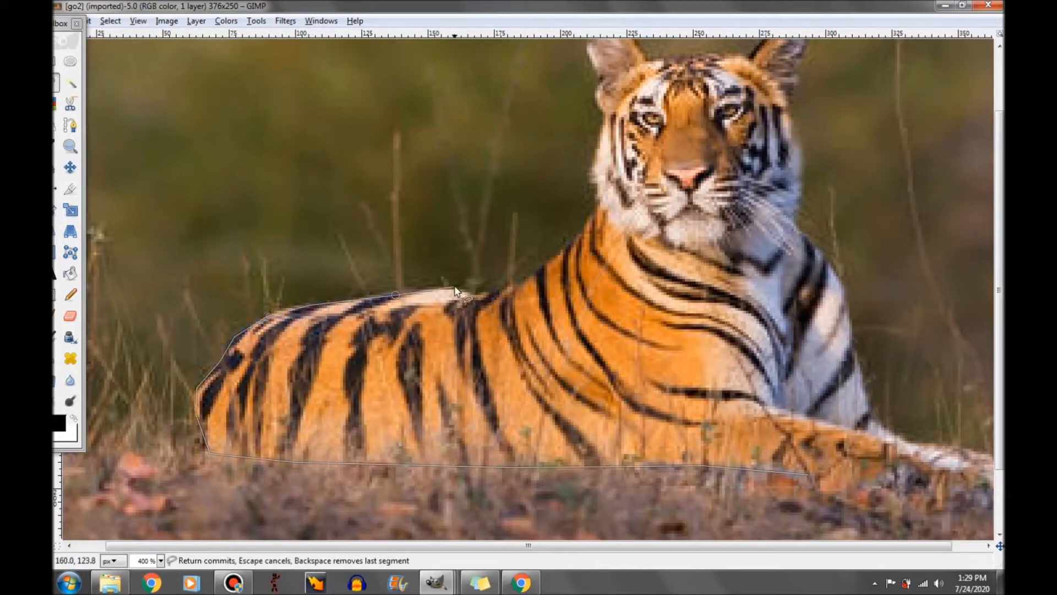
left_click(526, 282)
left_click(603, 122)
Step: Continue the outline around the ears, head, chest and front paw, and close the selection at its starting point
scroll(603, 122, "up", 3)
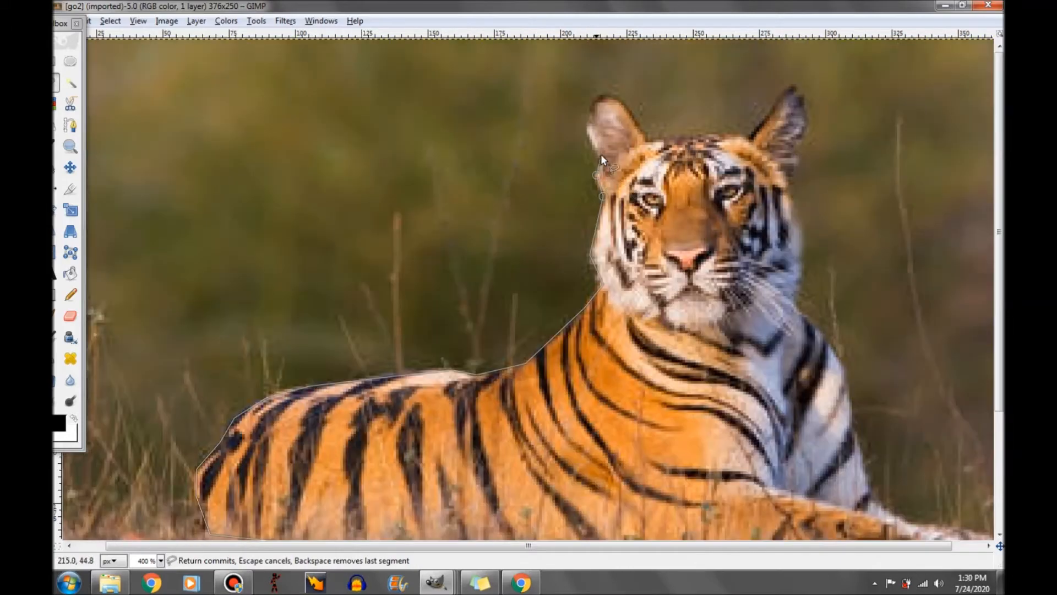
left_click(600, 159)
left_click(587, 134)
left_click(586, 107)
left_click(603, 94)
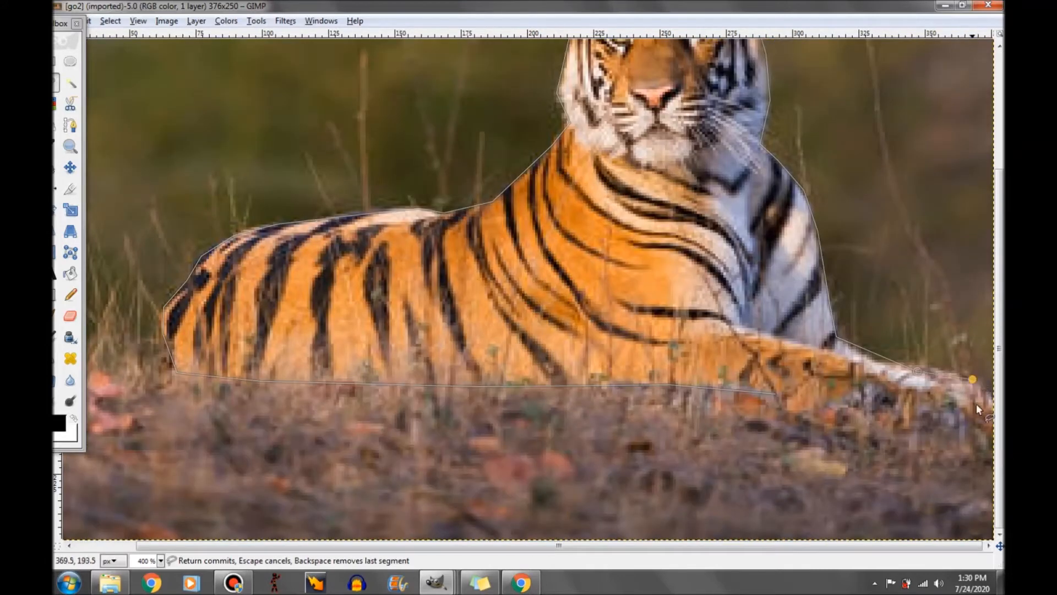
left_click(977, 406)
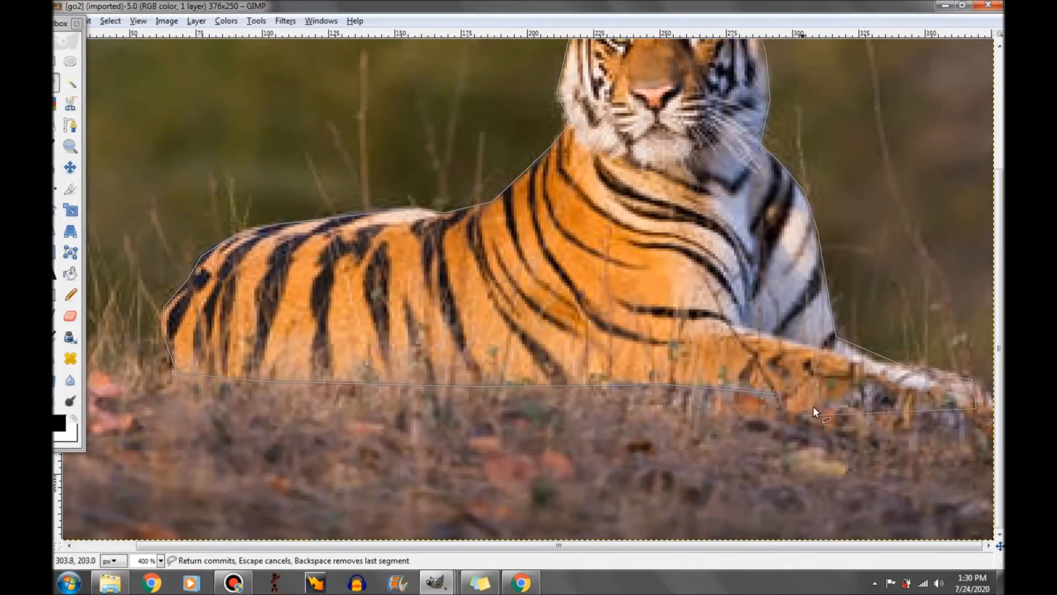
left_click(775, 394)
left_click(775, 394)
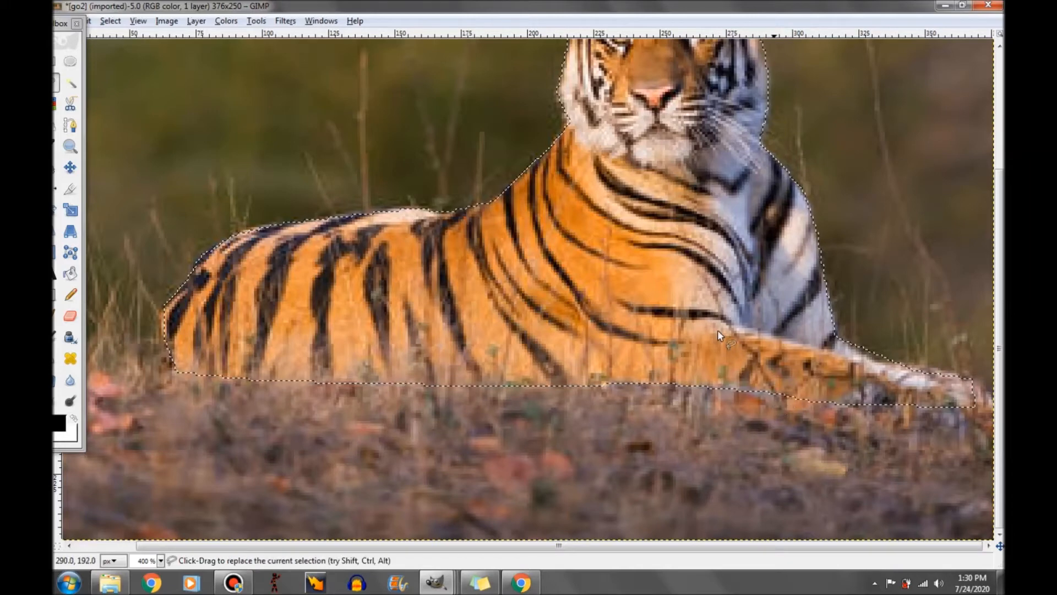
Step: Copy the selected tiger and paste it into the untitled transparent image
right_click(680, 270)
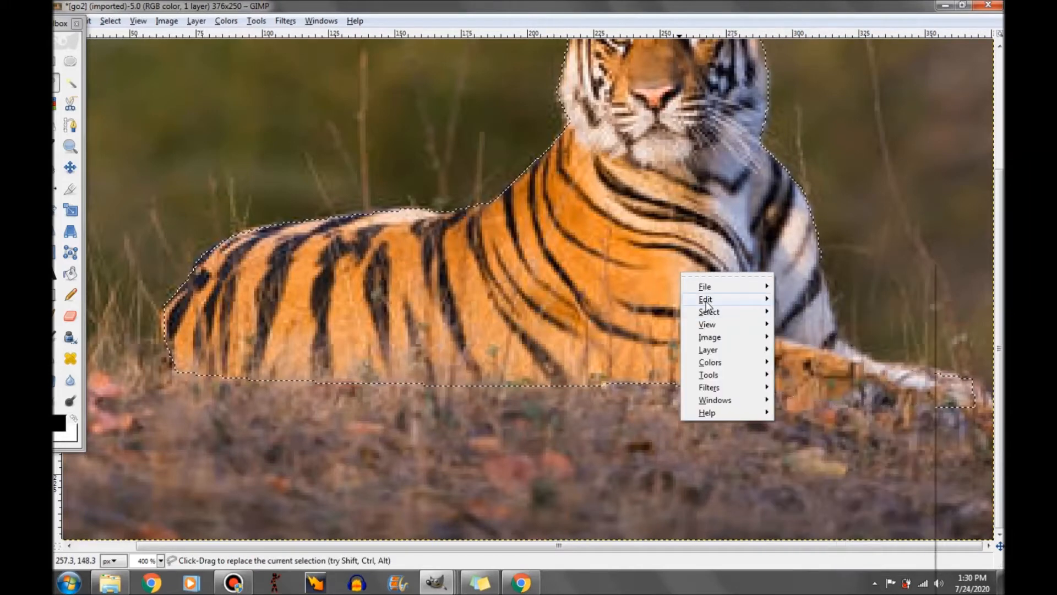
mouse_move(708, 304)
left_click(803, 352)
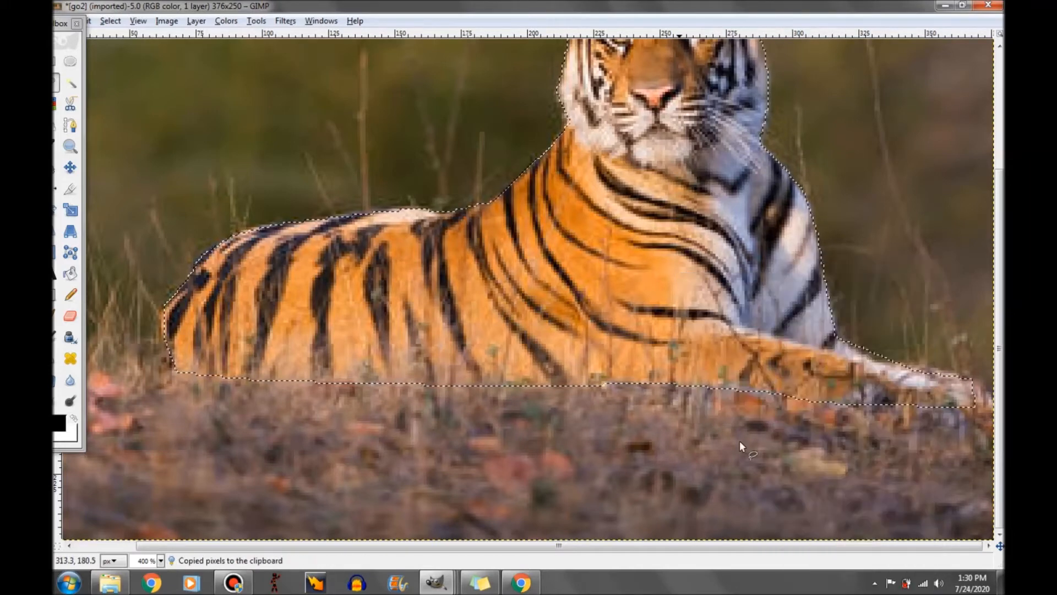
left_click(437, 584)
left_click(856, 503)
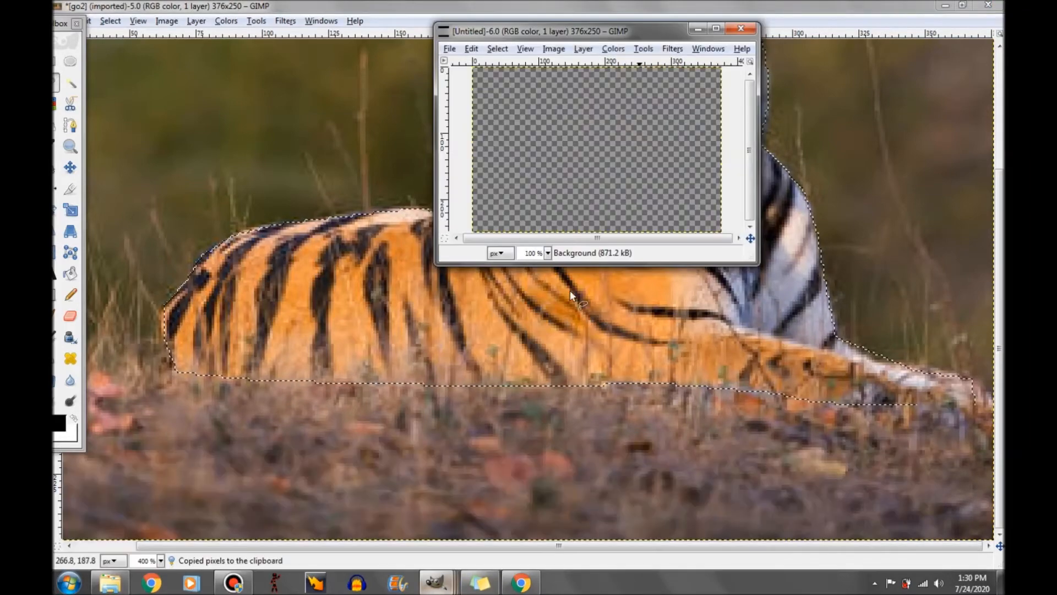
right_click(567, 171)
mouse_move(595, 194)
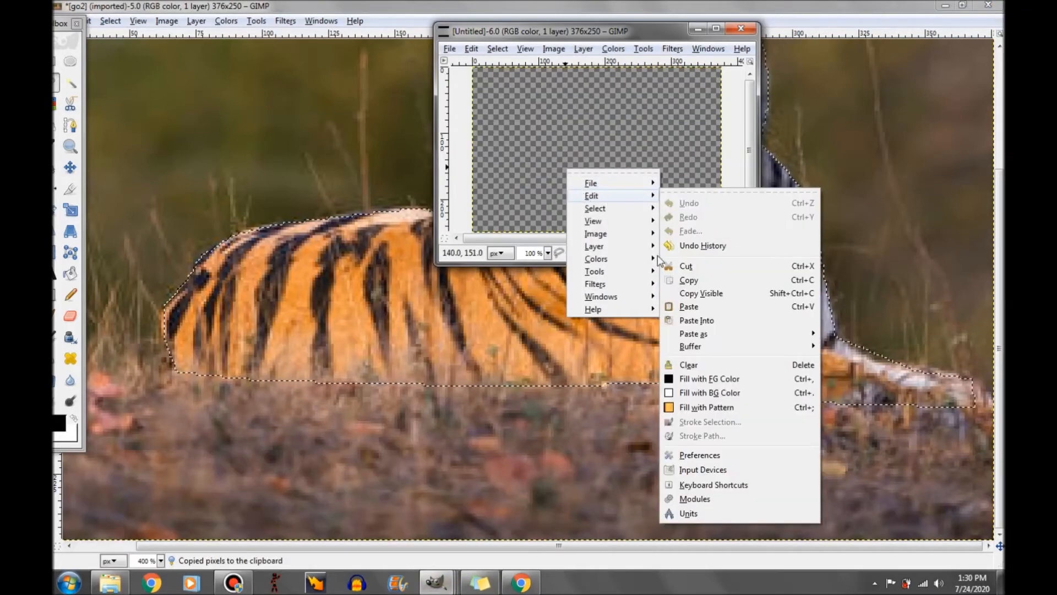
left_click(684, 305)
Step: Maximize the untitled image at 200% zoom, move the Toolbox fully into view and anchor the pasted tiger
left_click(716, 28)
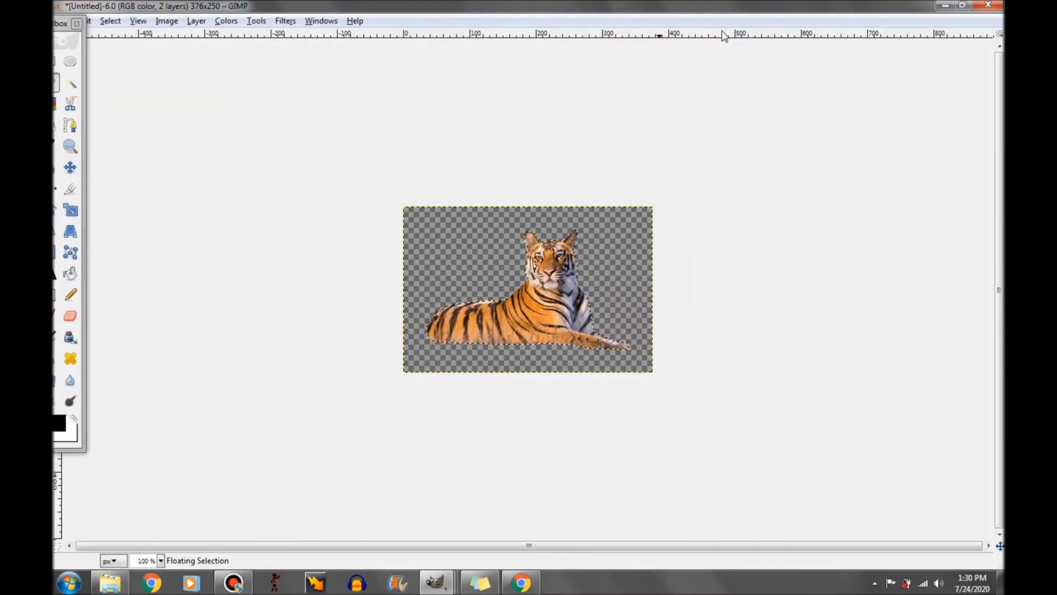
left_click(138, 21)
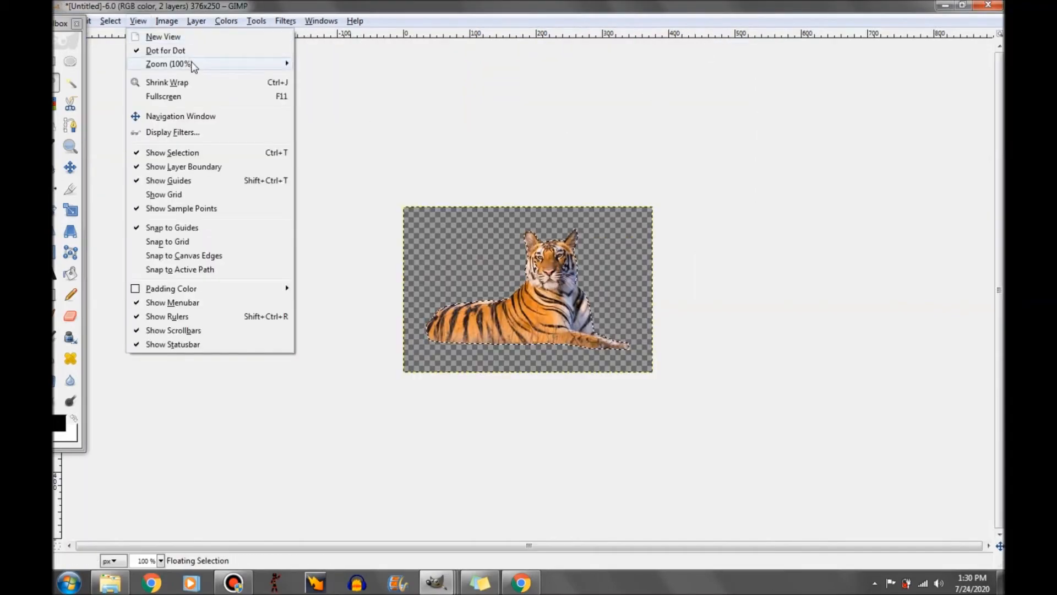
mouse_move(191, 65)
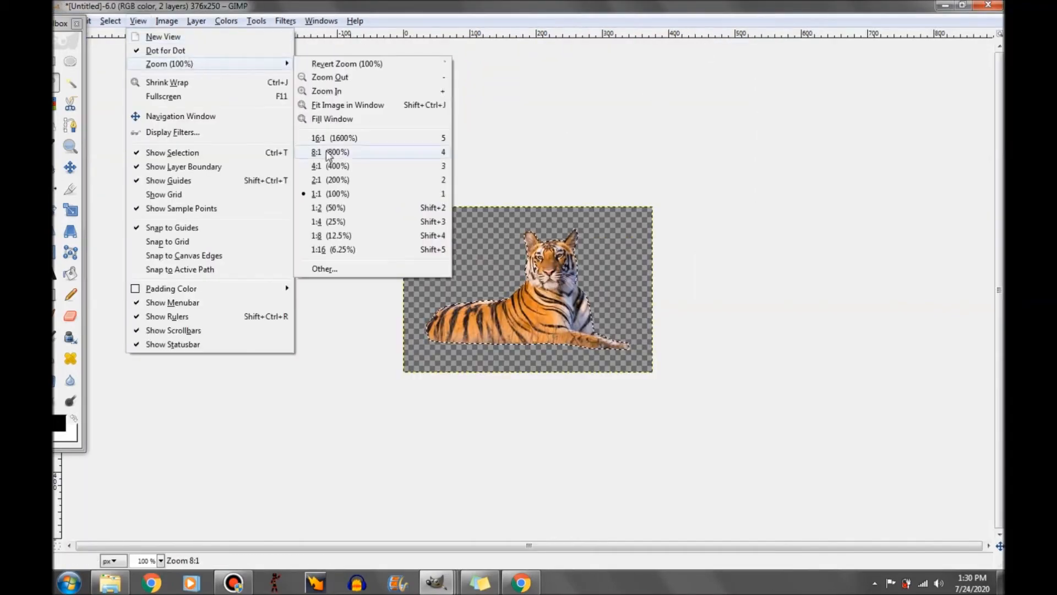
left_click(336, 180)
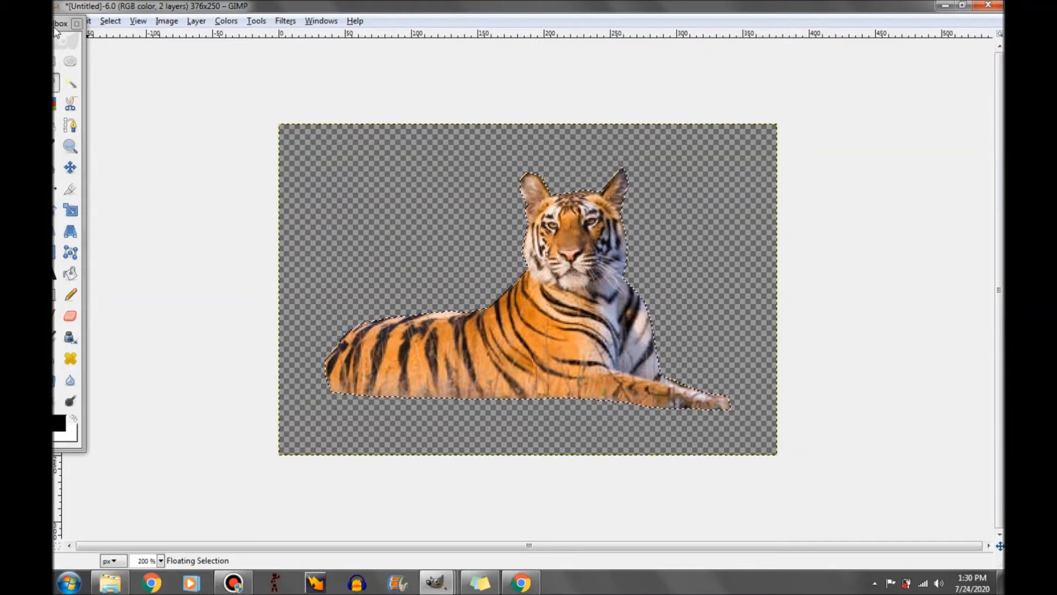
left_click_drag(55, 28, 105, 46)
left_click(419, 197)
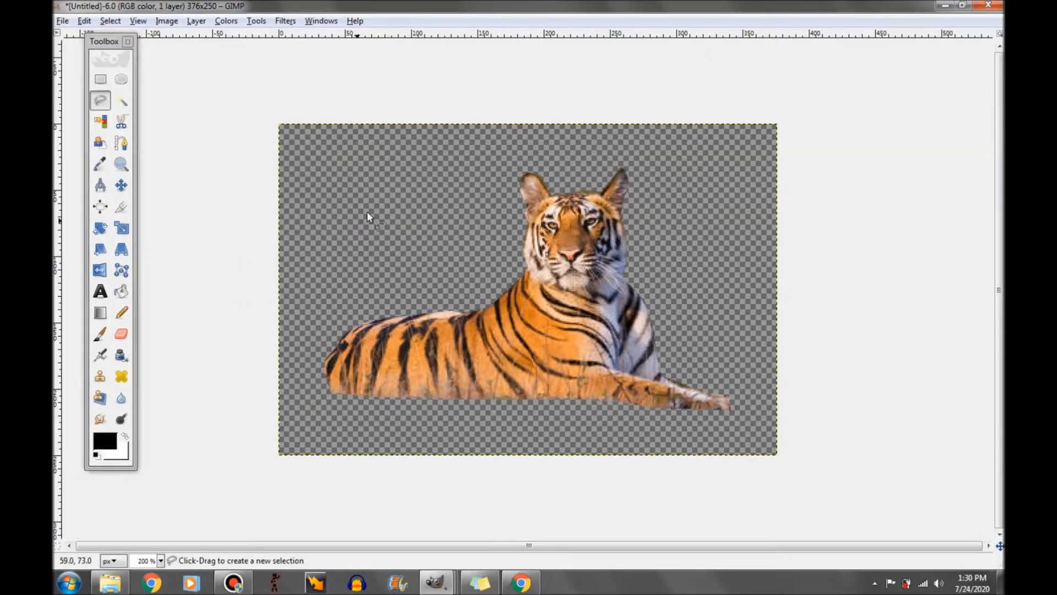
Step: Try to select the tiger's body with the Fuzzy Select tool
left_click(121, 101)
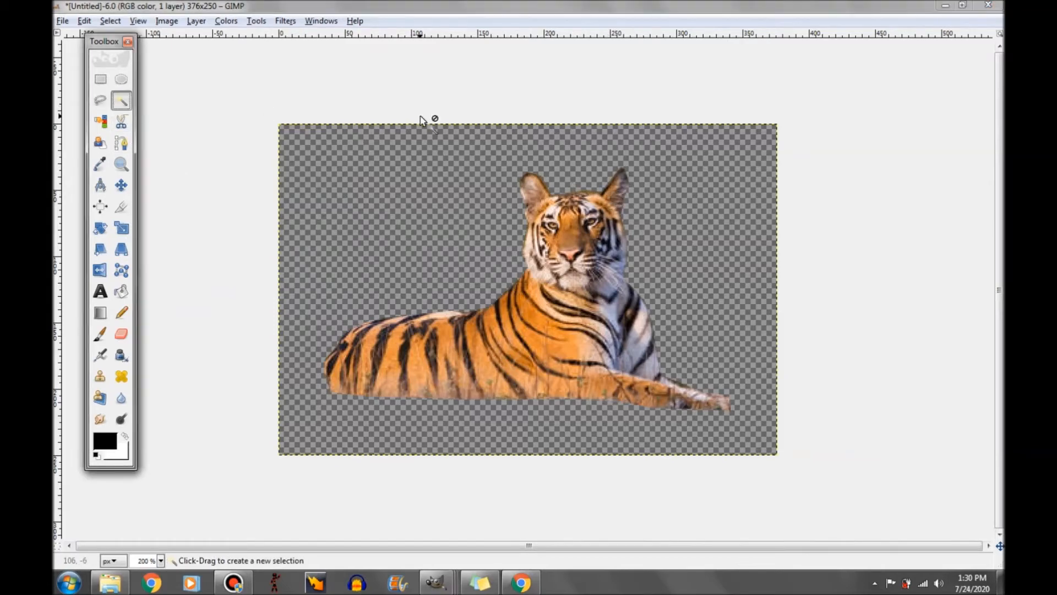
left_click(569, 333)
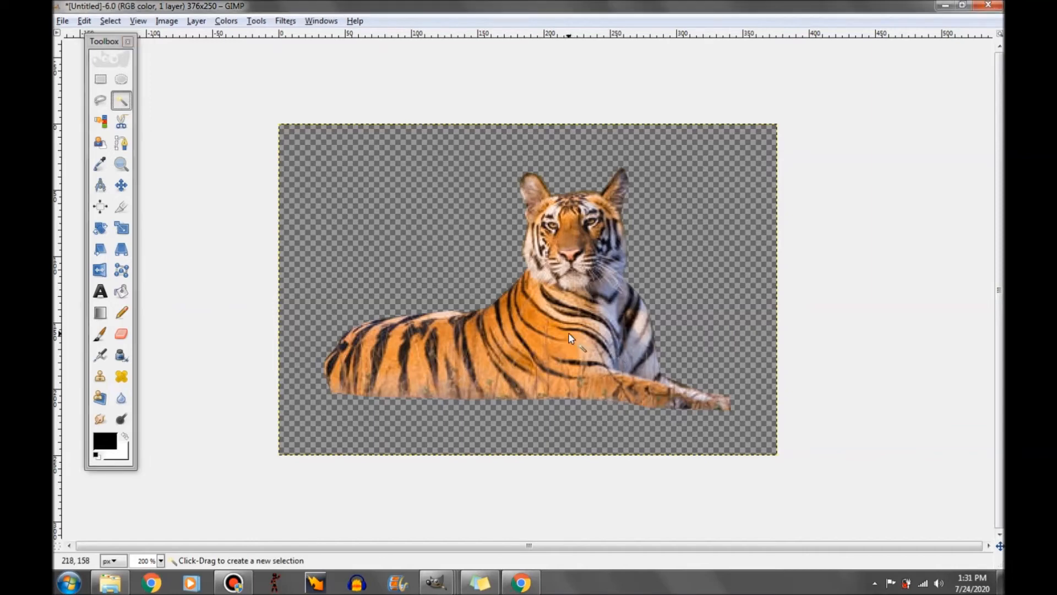
right_click(474, 259)
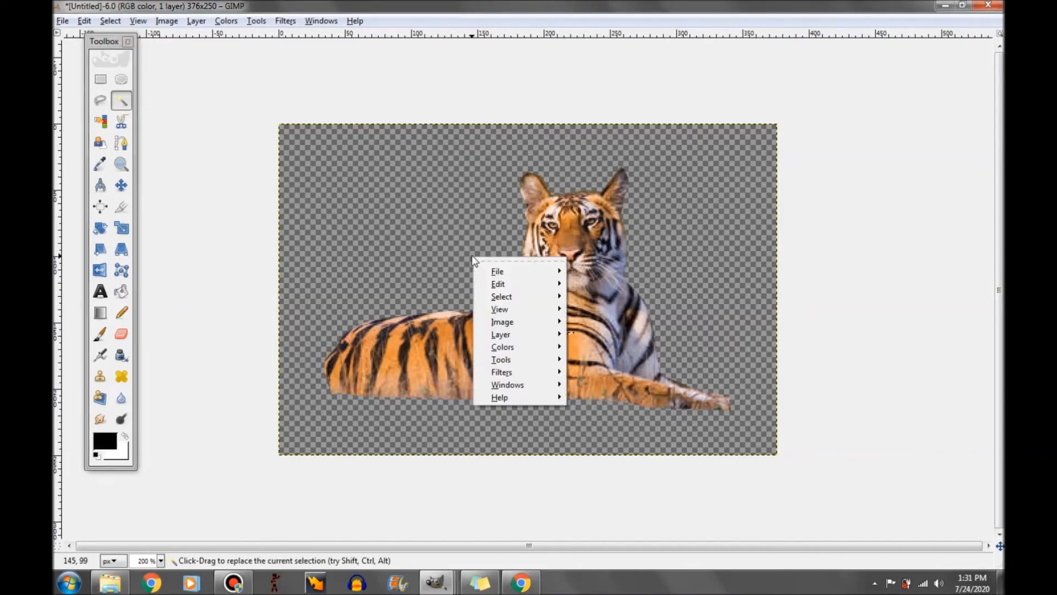
left_click(414, 370)
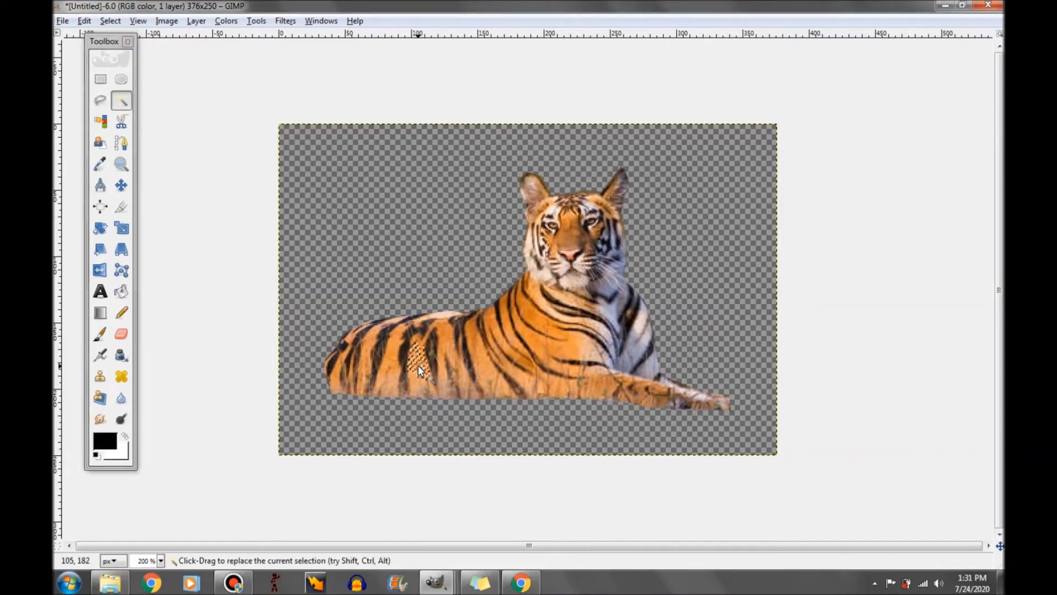
Step: Raise the Fuzzy Select threshold to 114 and select the whole tiger
left_click(121, 101)
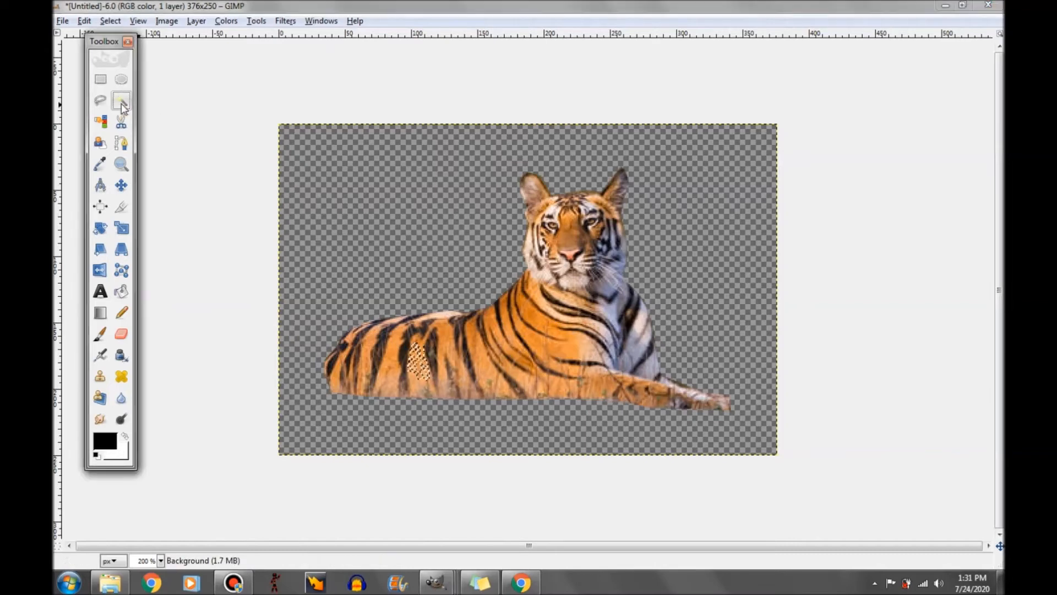
double_click(121, 104)
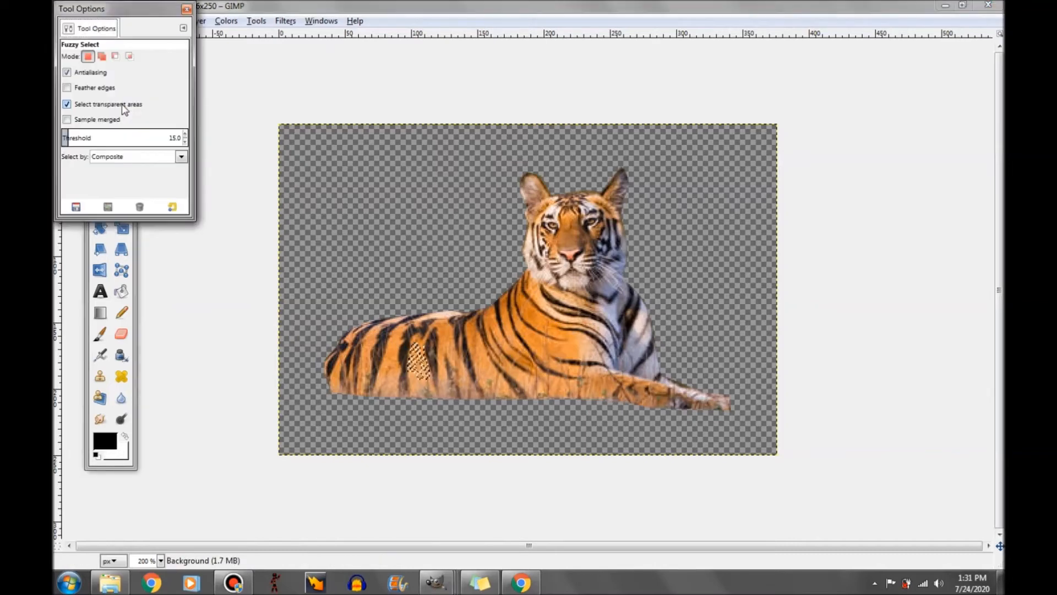
left_click(187, 132)
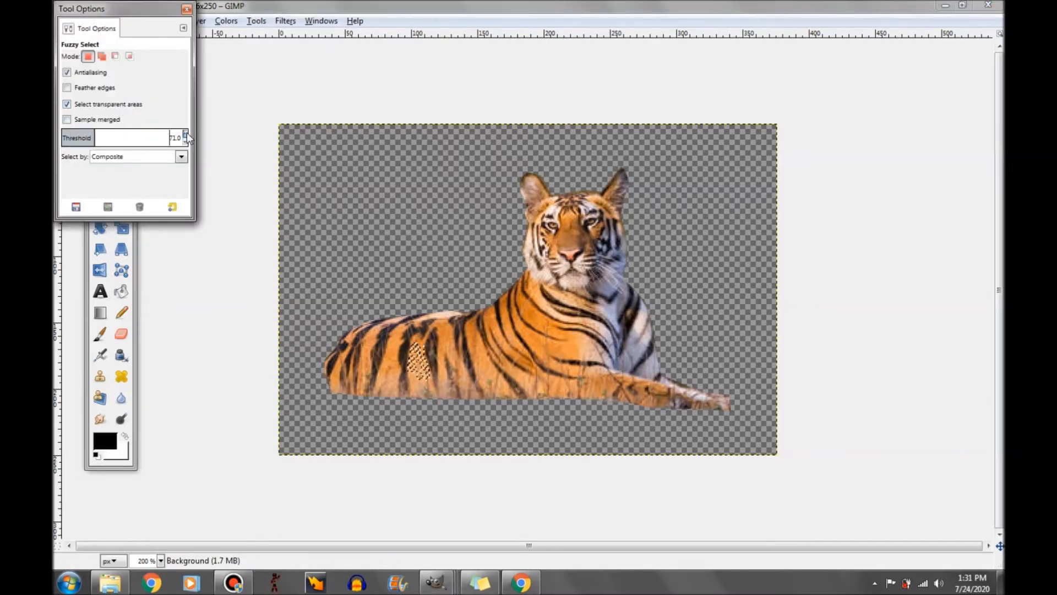
left_click_drag(124, 11, 274, 92)
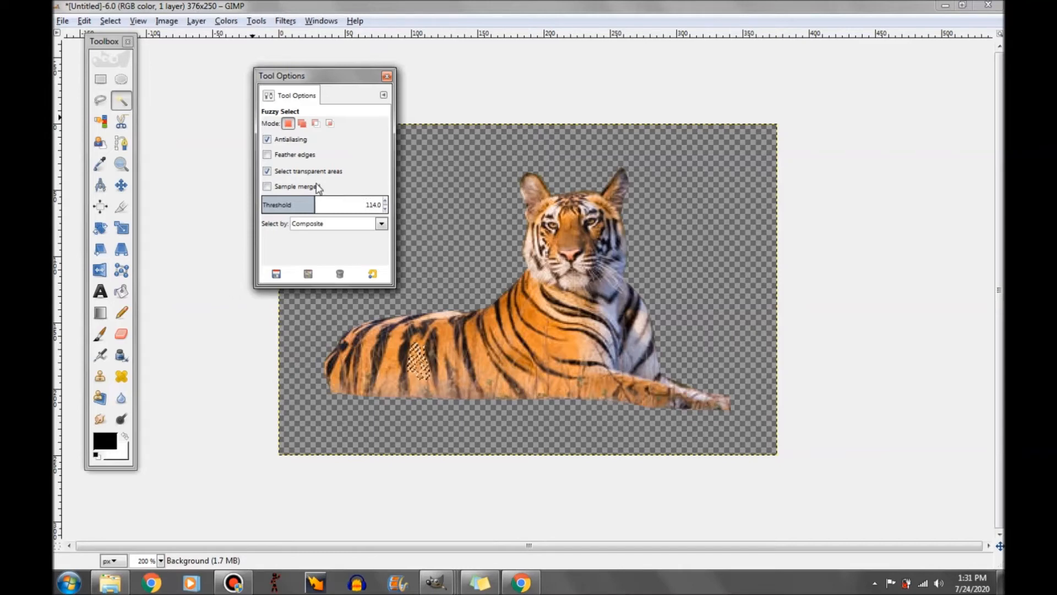
left_click(540, 287)
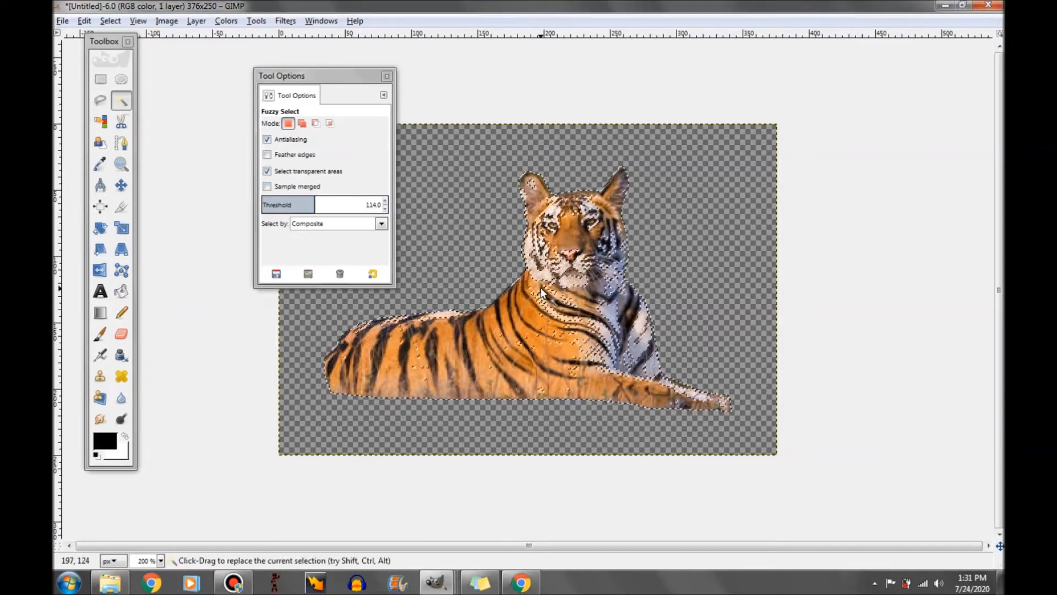
Step: Try growing the tiger selection by 10 px
right_click(504, 336)
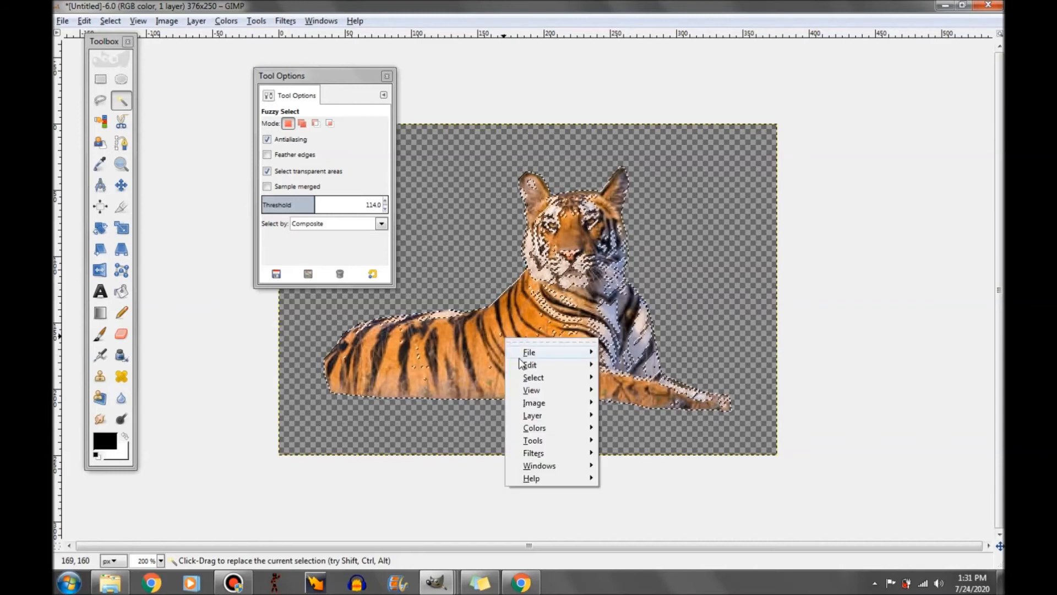
mouse_move(530, 368)
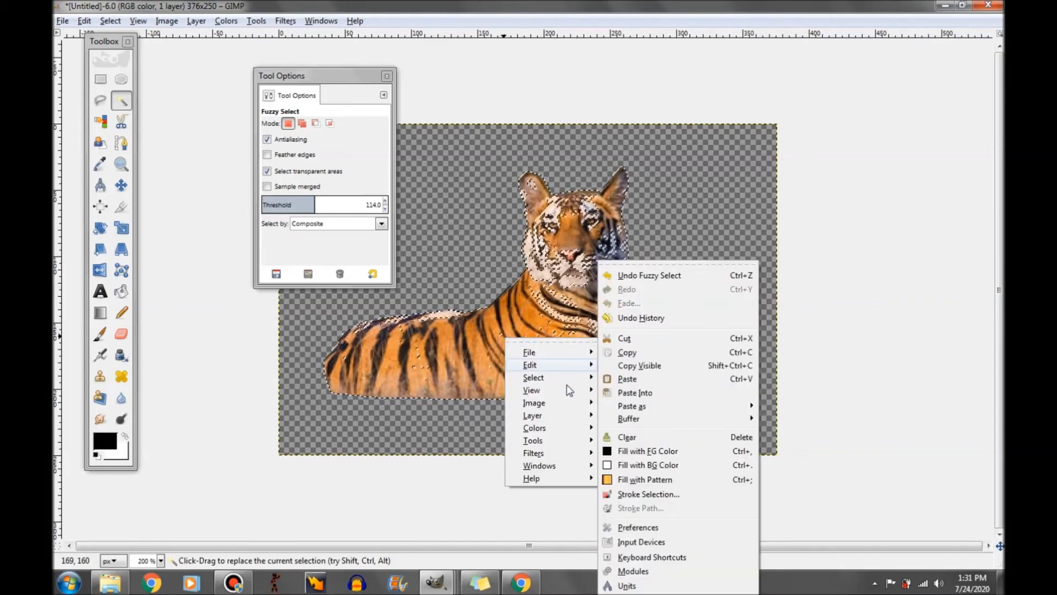
mouse_move(570, 382)
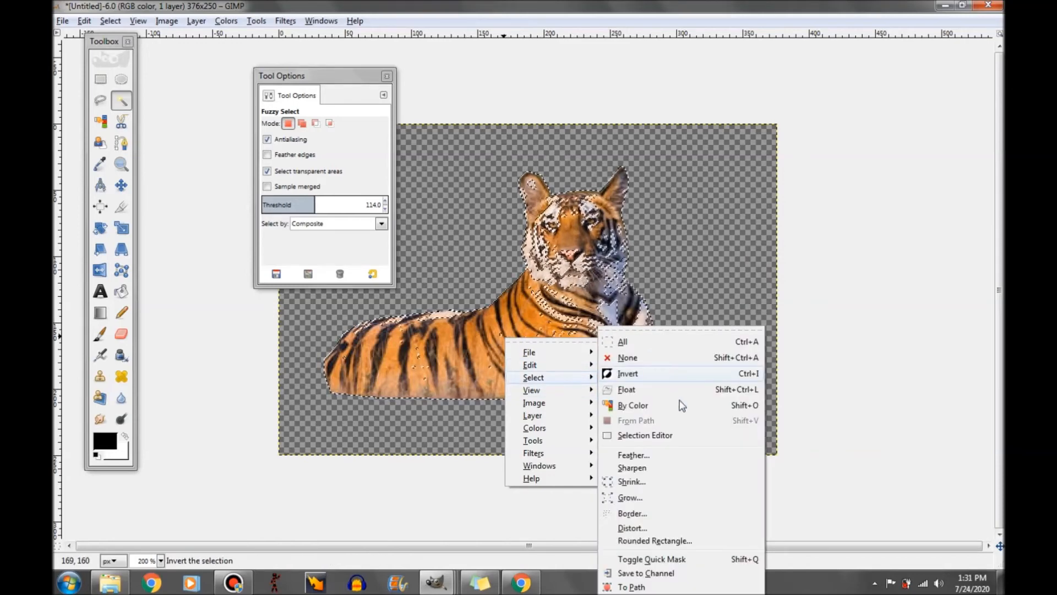
left_click(633, 499)
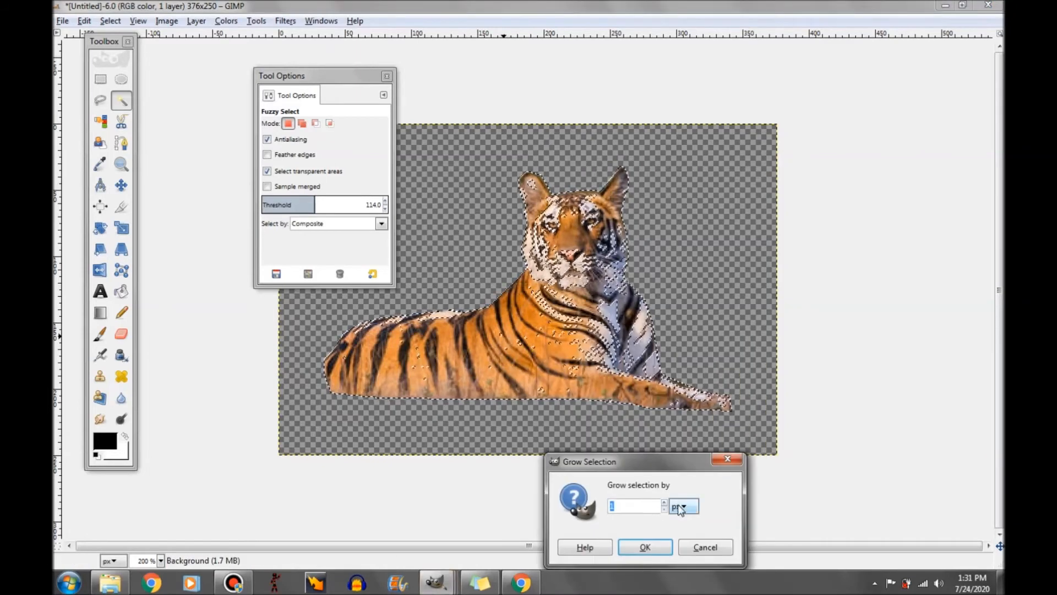
left_click(664, 502)
left_click(665, 503)
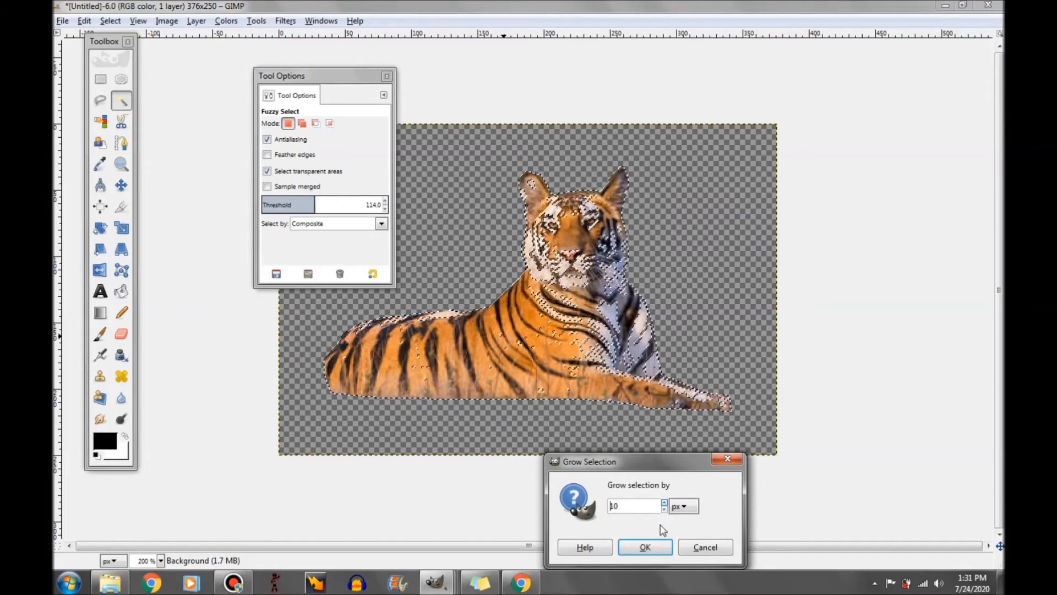
left_click(644, 547)
Step: Grow the tiger selection by a few pixels so it extends slightly beyond the animal's outline
right_click(512, 312)
mouse_move(540, 349)
left_click(635, 497)
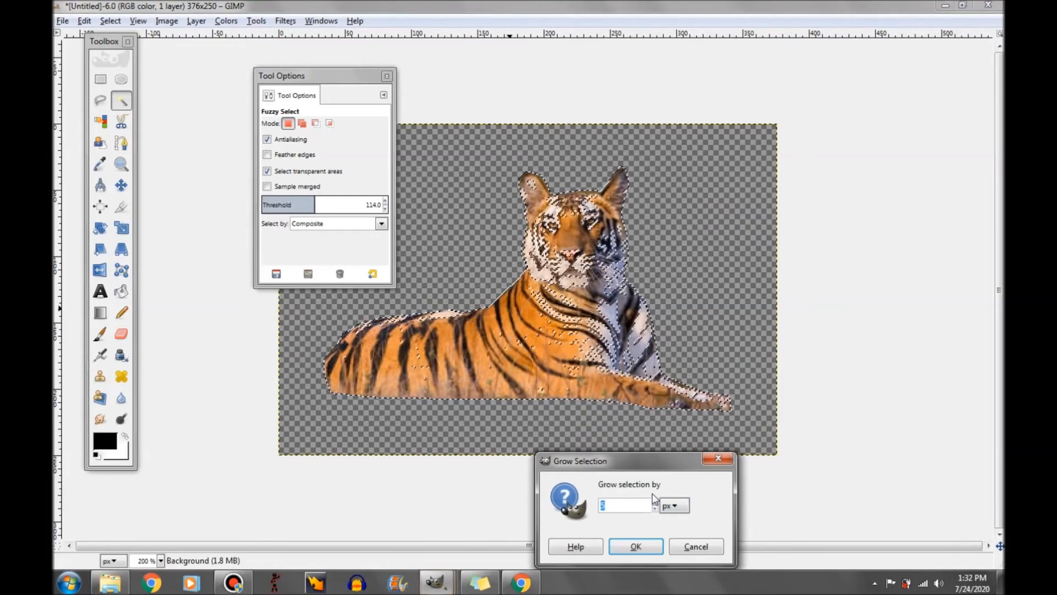
left_click(641, 547)
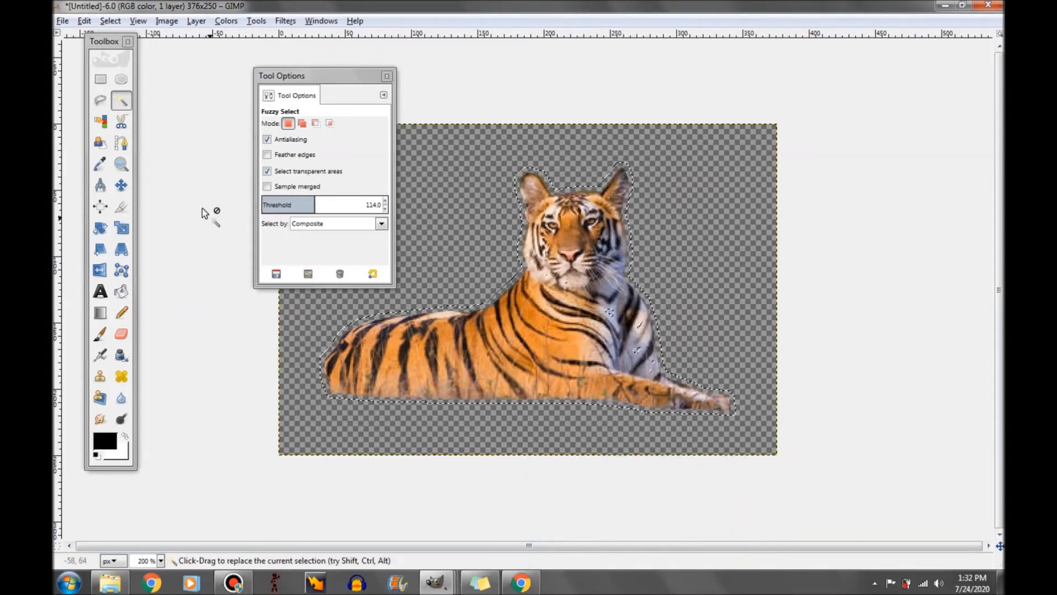
Step: Set the foreground colour to white and bucket-fill the selected strip around the tiger as an outline
left_click(121, 291)
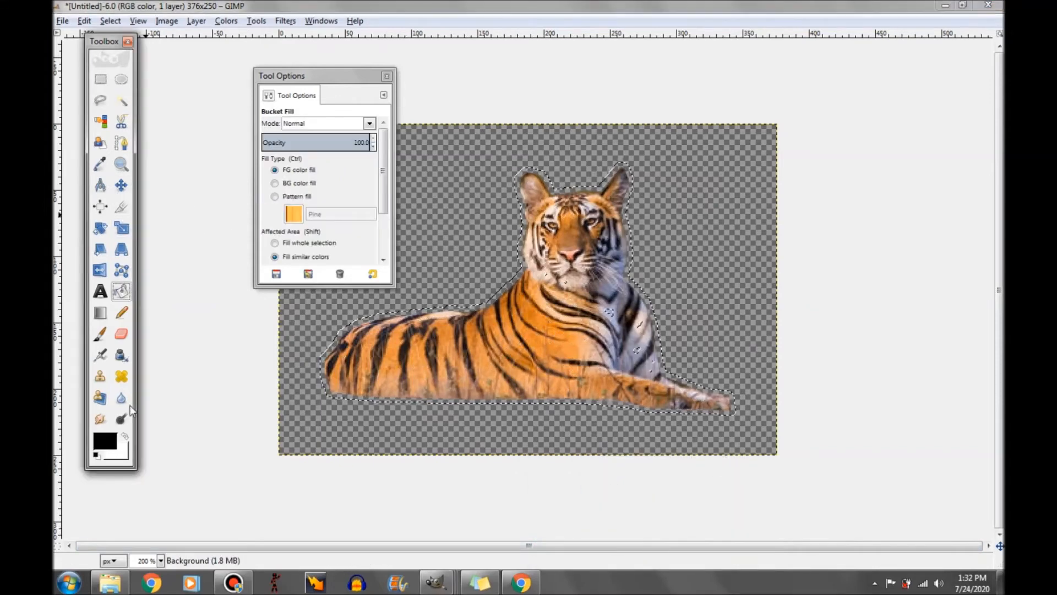
left_click(106, 441)
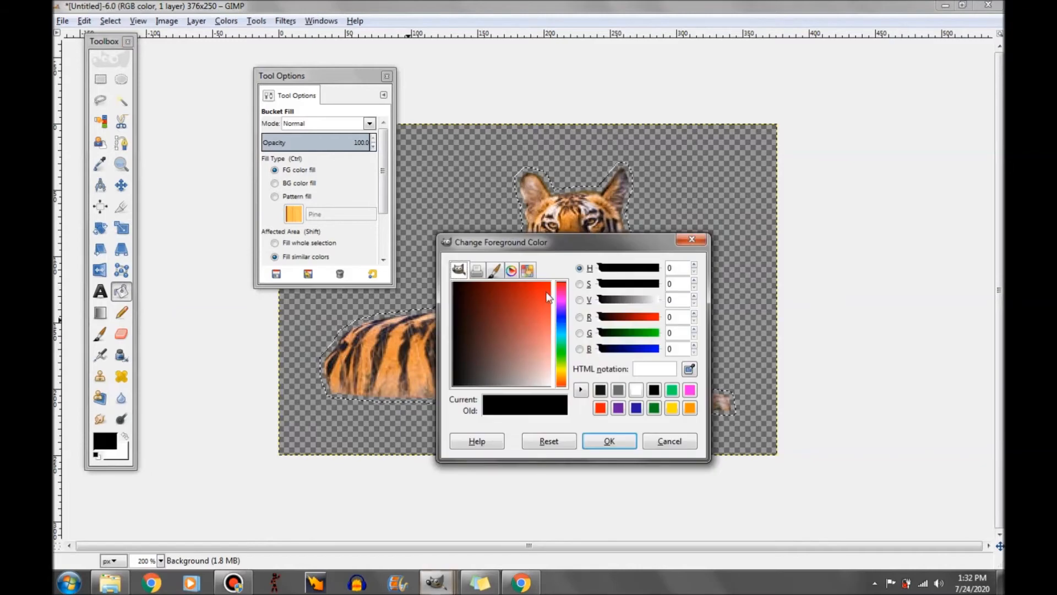
left_click(636, 390)
left_click(609, 441)
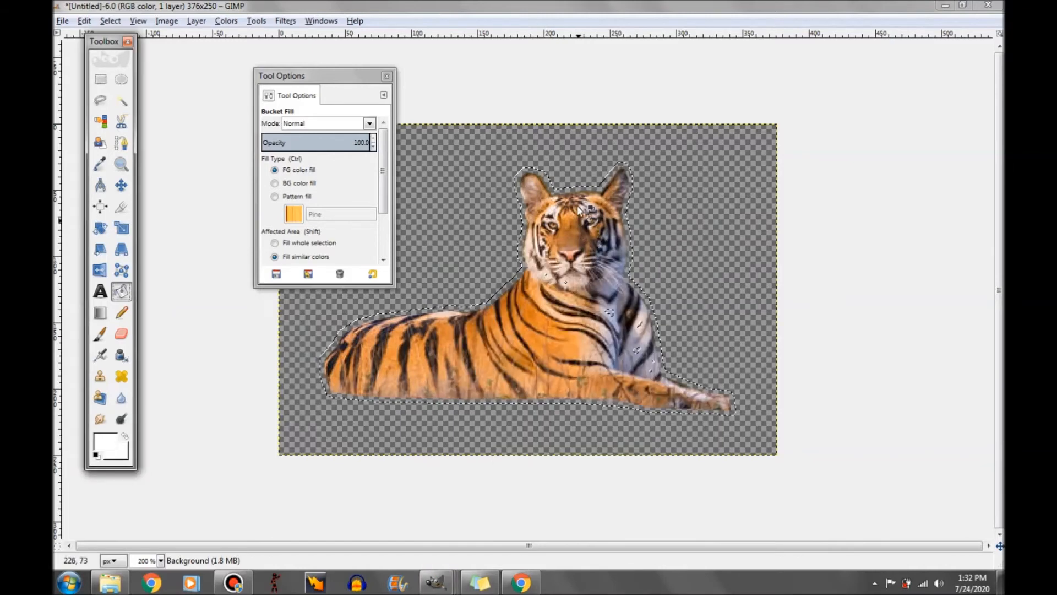
left_click(565, 193)
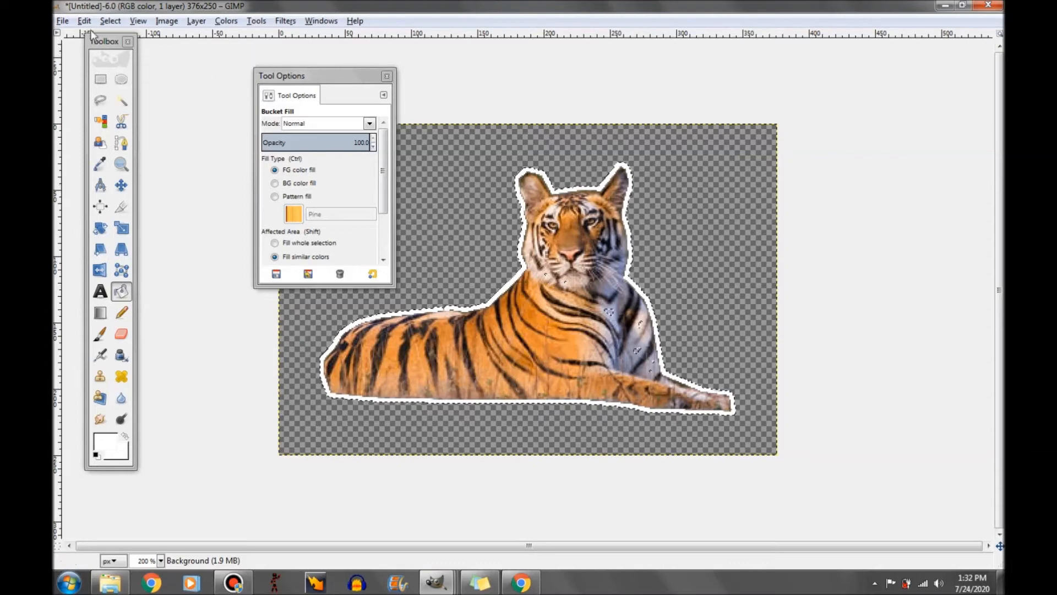
Step: Remove the selection from the outlined tiger and close the Tool Options
left_click(109, 21)
left_click(119, 53)
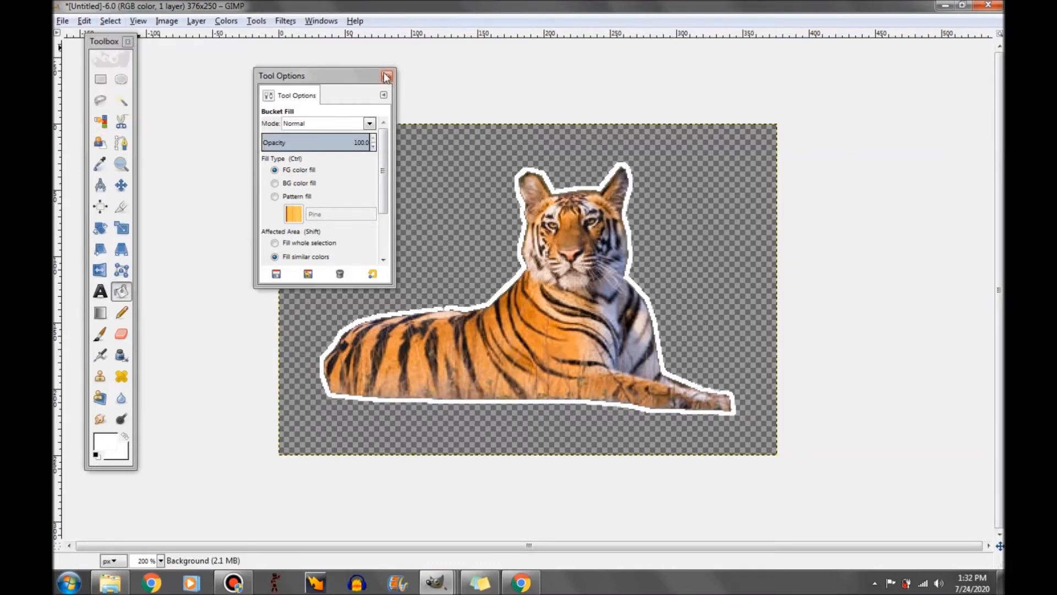
left_click(387, 78)
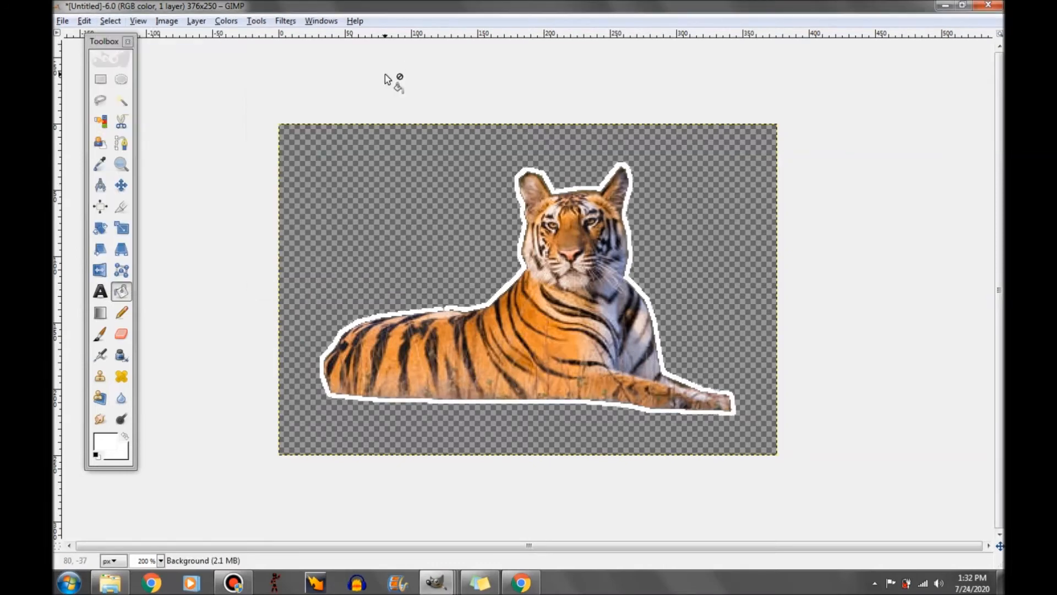
Step: Copy the outlined tiger and paste it into the Emen (8) background image
left_click(124, 226)
right_click(544, 292)
mouse_move(561, 325)
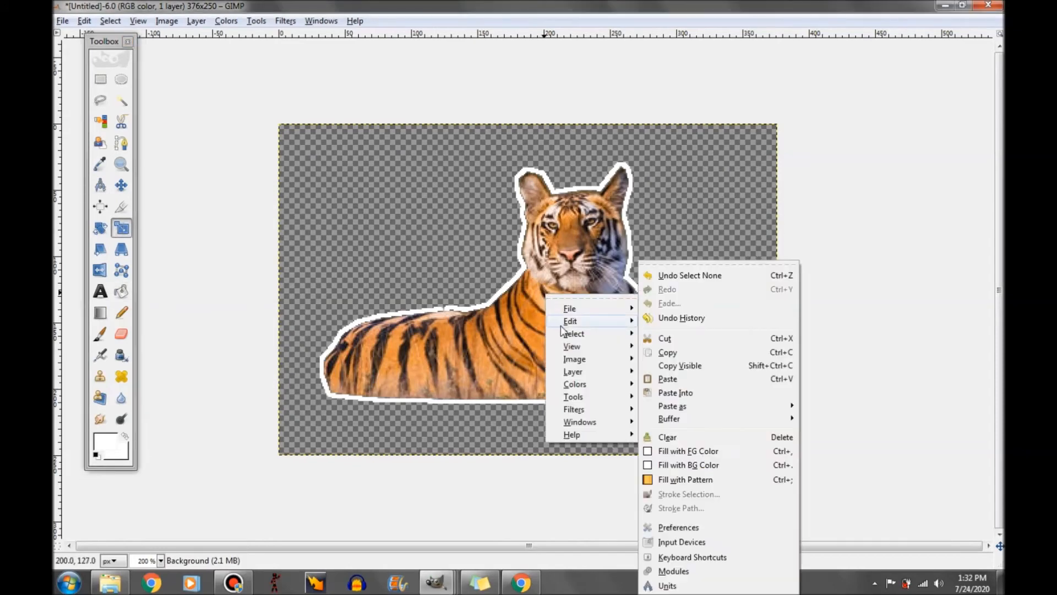
left_click(676, 351)
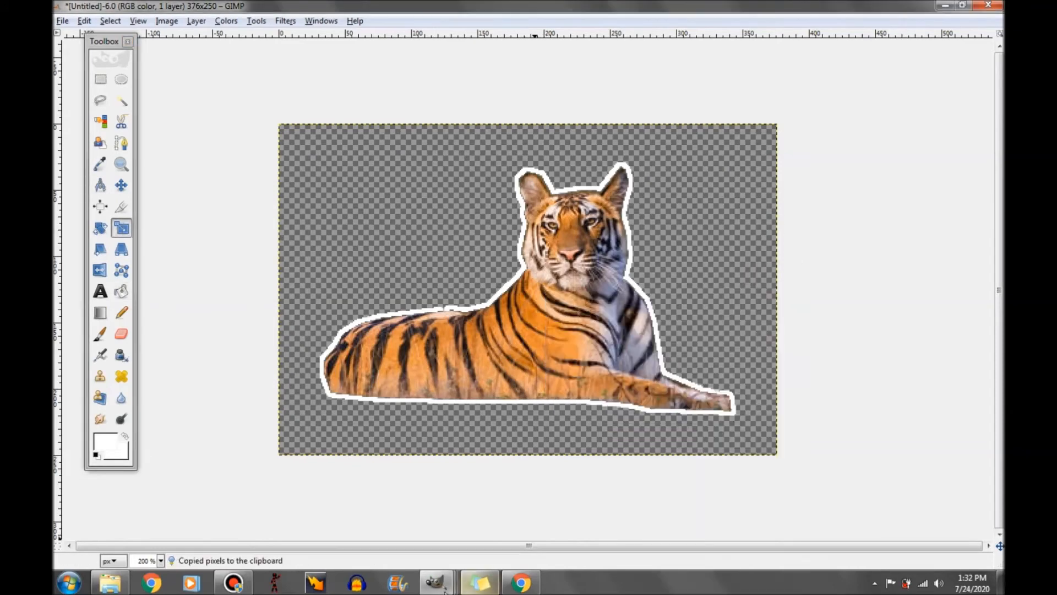
mouse_move(441, 586)
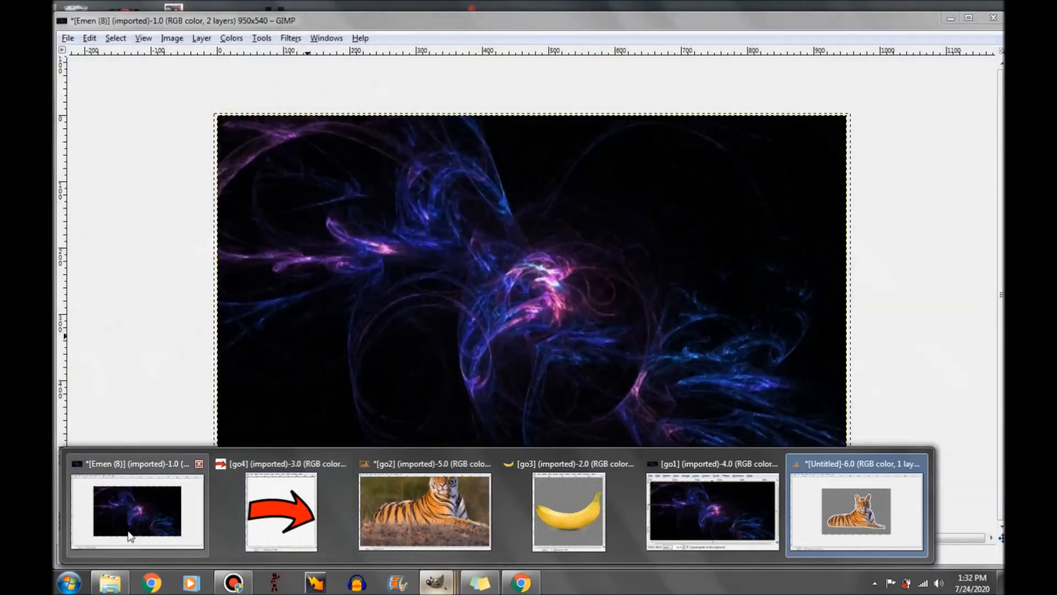
left_click(130, 537)
right_click(377, 354)
mouse_move(405, 381)
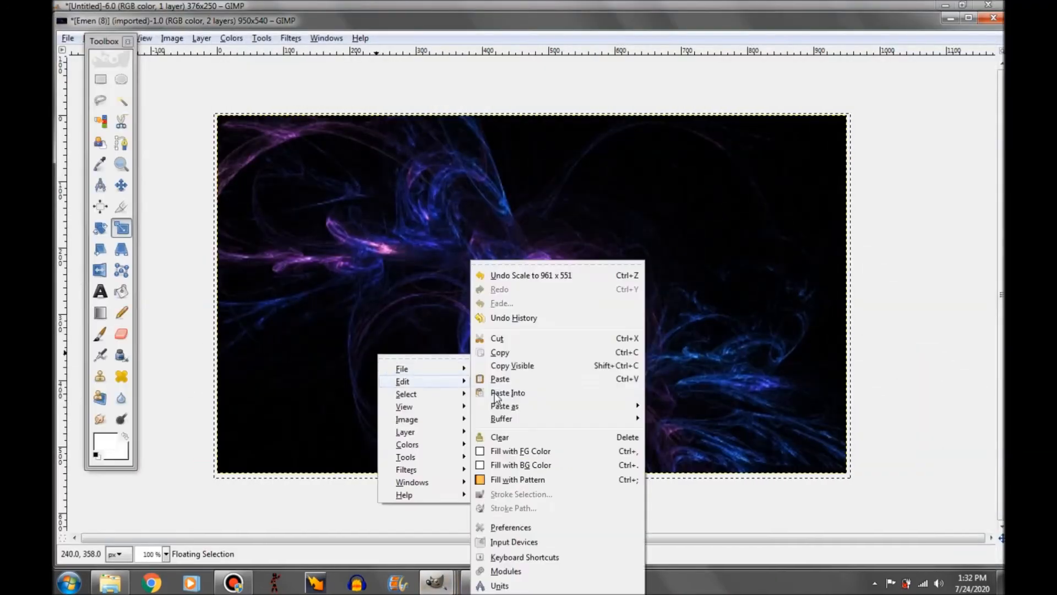
left_click(499, 379)
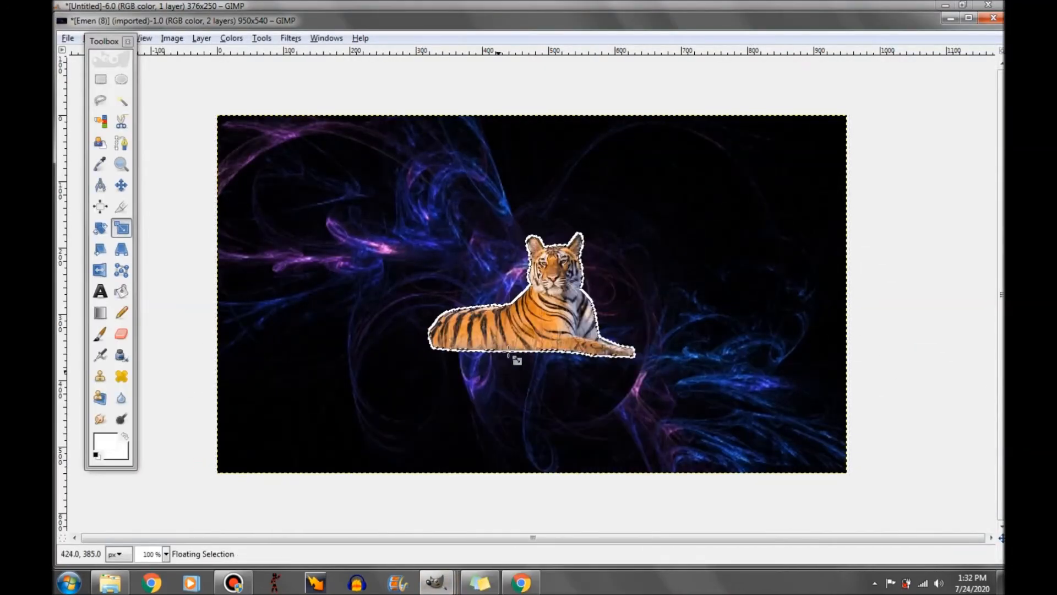
Step: Scale the pasted tiger to 942 × 548 px, place it in the background's lower-left corner and anchor it
left_click(494, 311)
left_click_drag(433, 249, 322, 178)
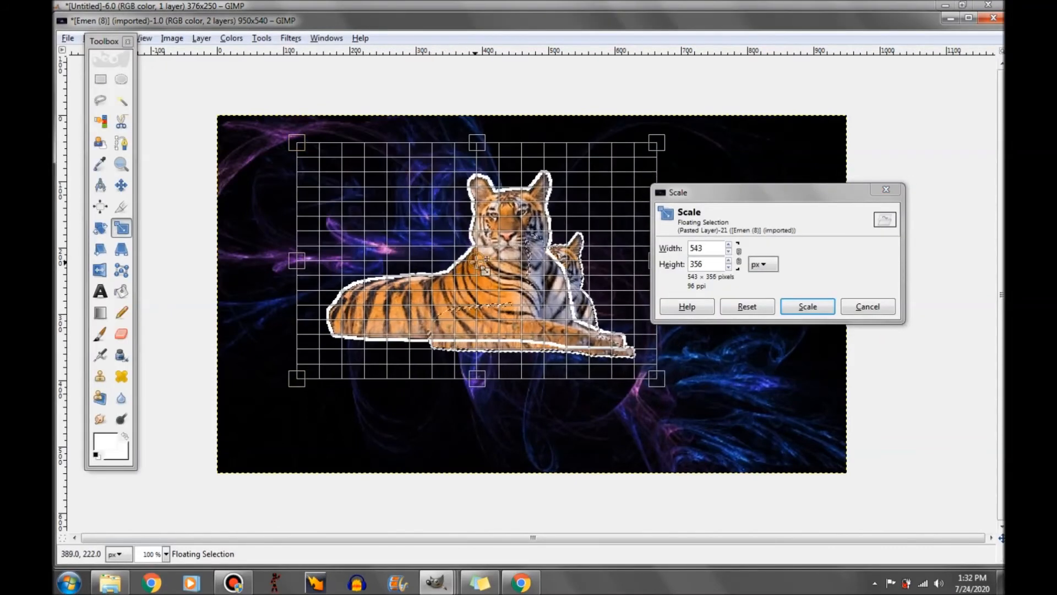
left_click_drag(477, 260, 313, 416)
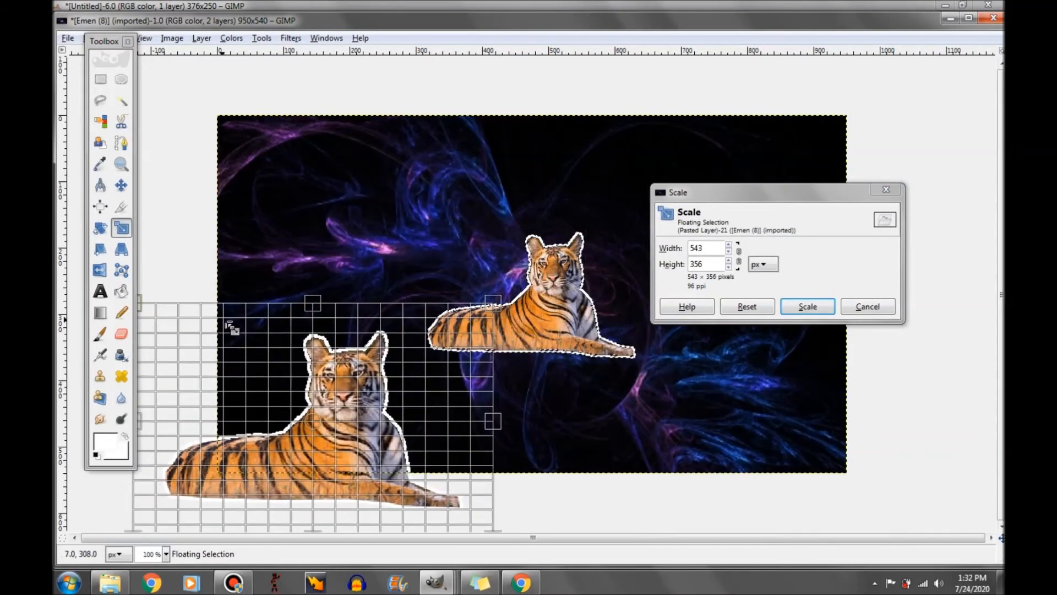
left_click_drag(229, 323, 100, 246)
left_click_drag(381, 278, 588, 206)
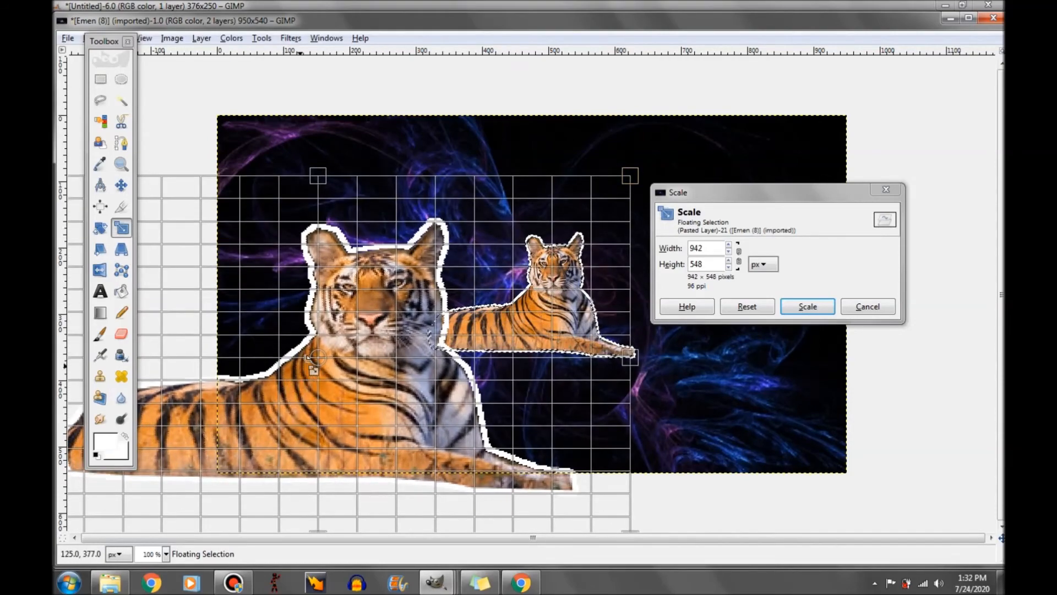
left_click_drag(308, 357, 252, 389)
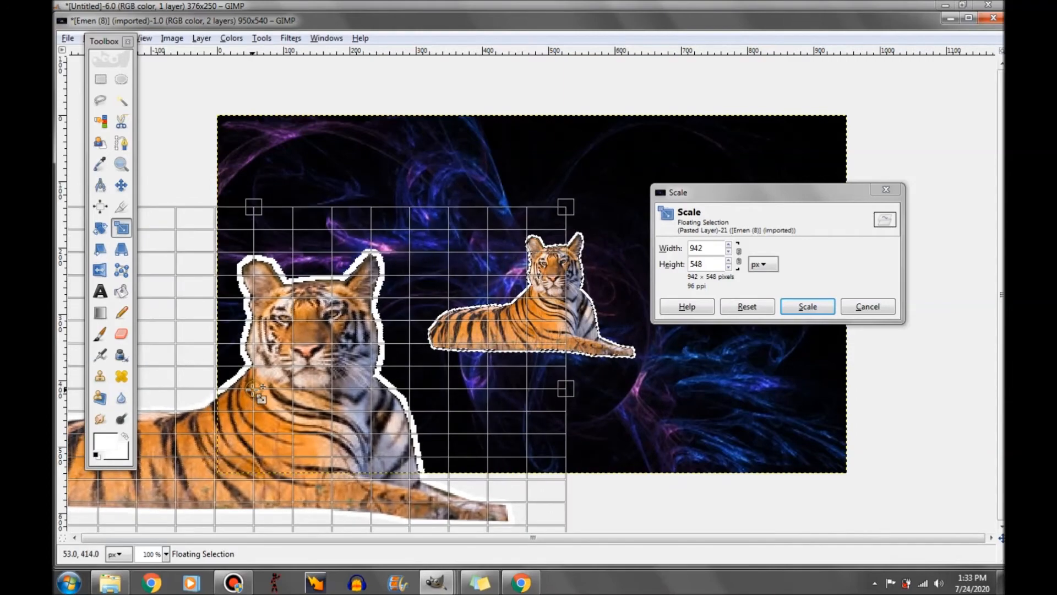
left_click(806, 306)
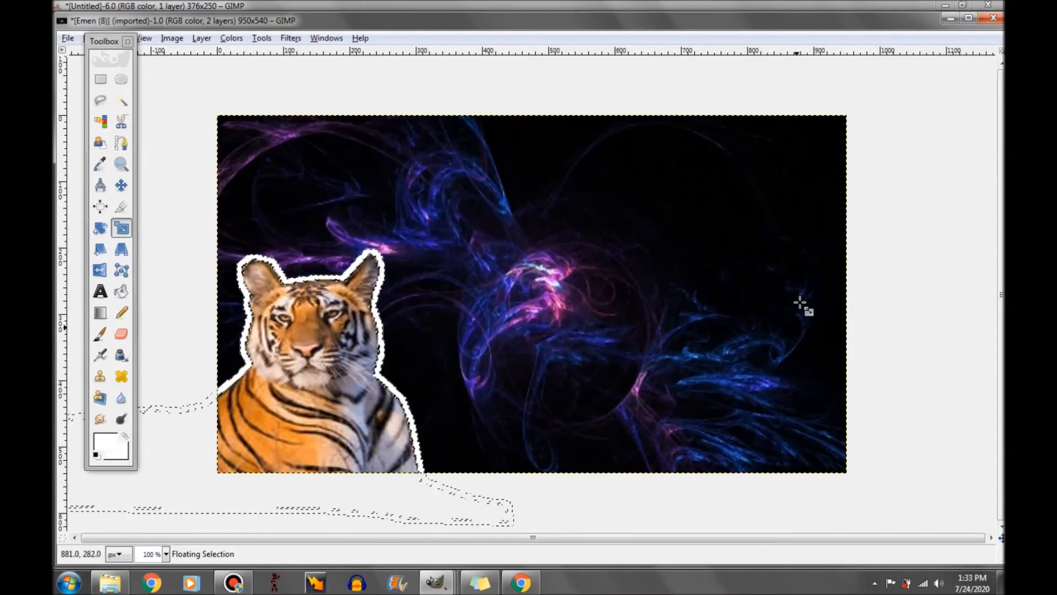
left_click(121, 185)
left_click(551, 345)
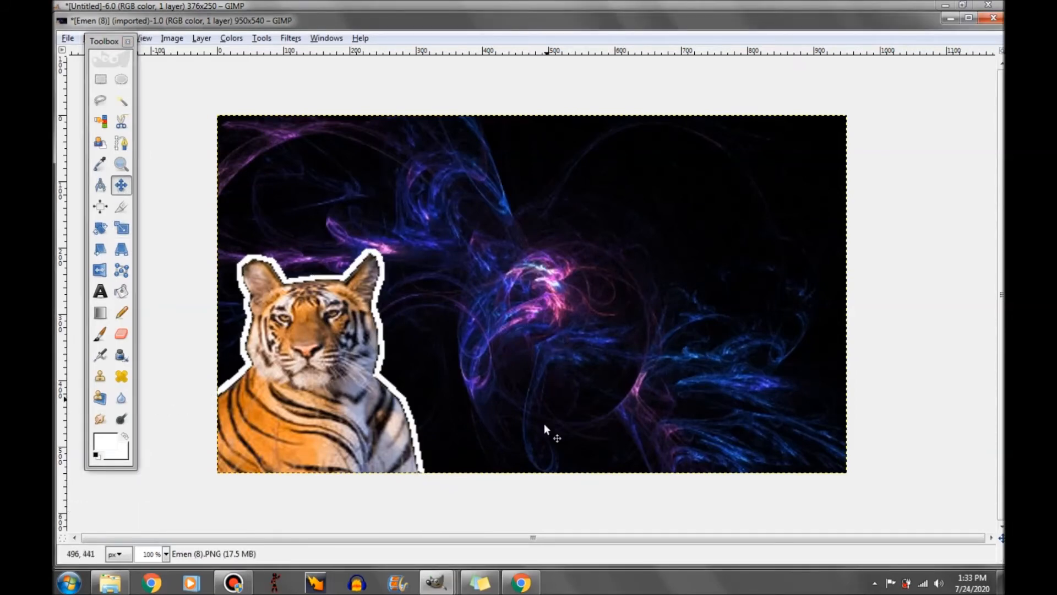
Step: Switch to the go3 banana image and maximise its window
mouse_move(433, 589)
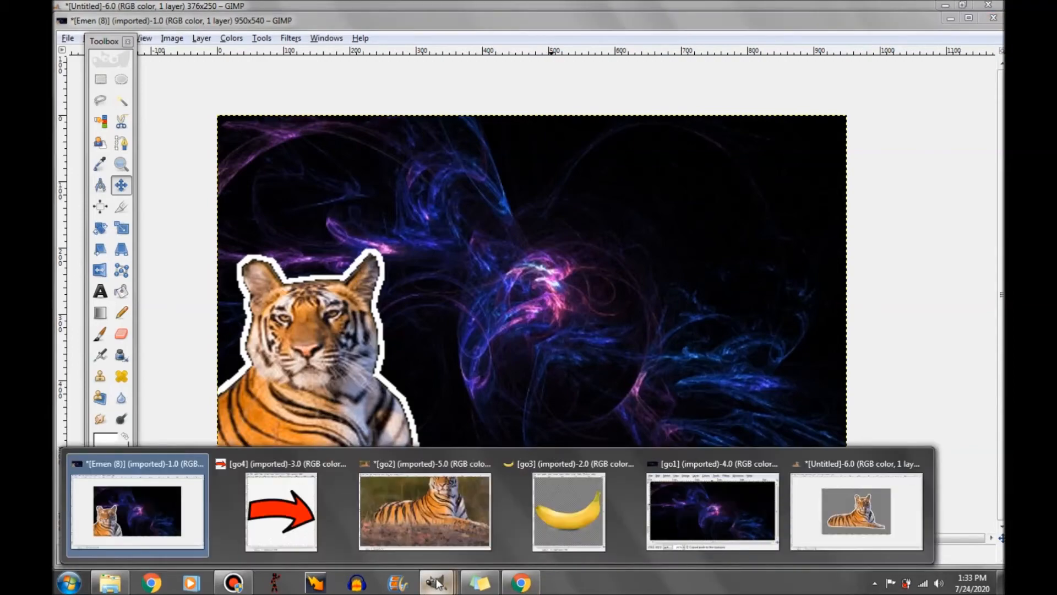
mouse_move(578, 512)
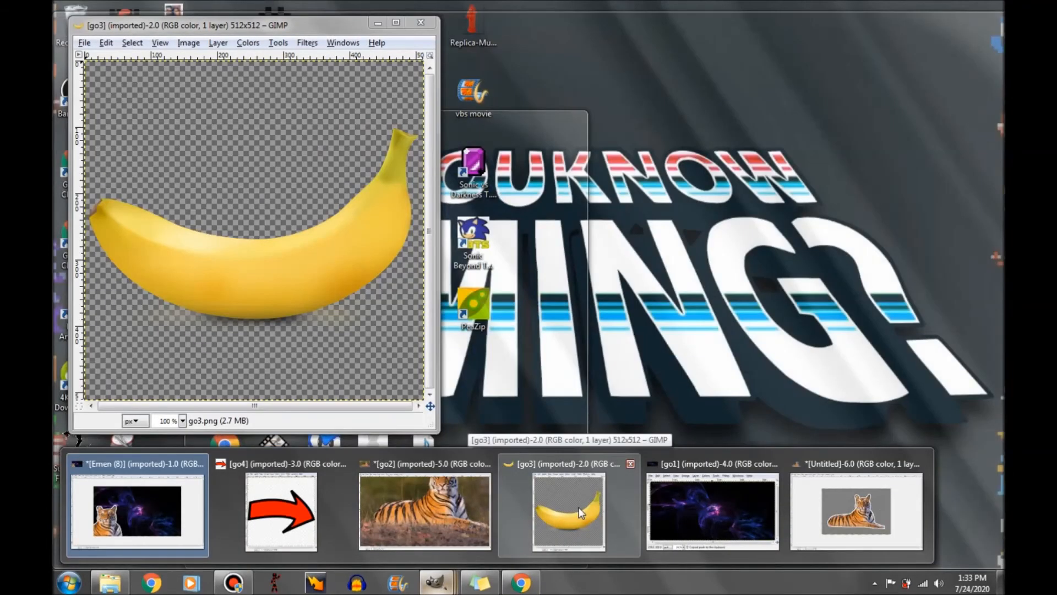
left_click(575, 511)
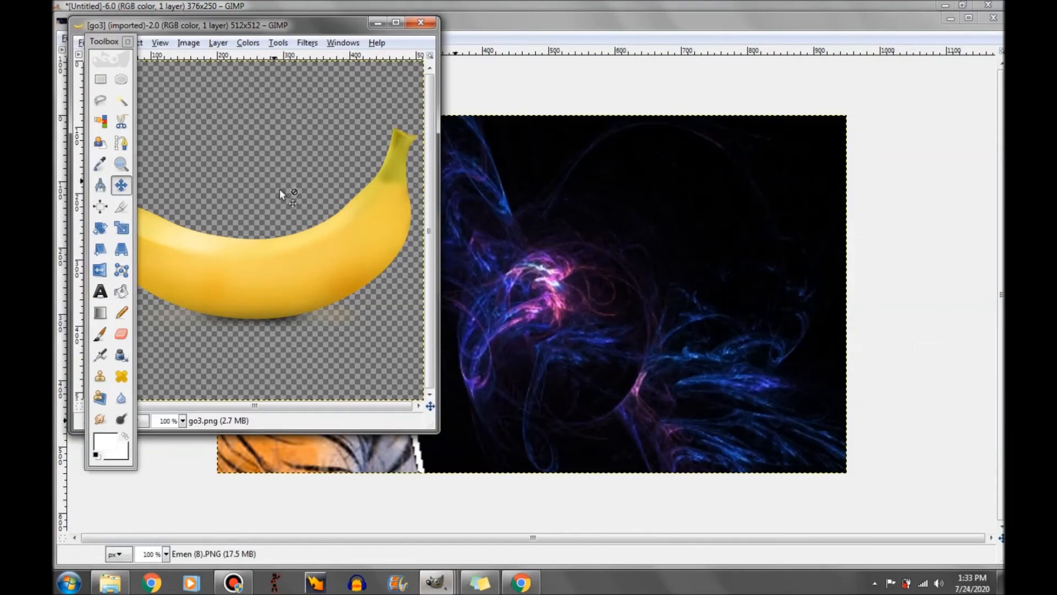
left_click_drag(318, 25, 589, 16)
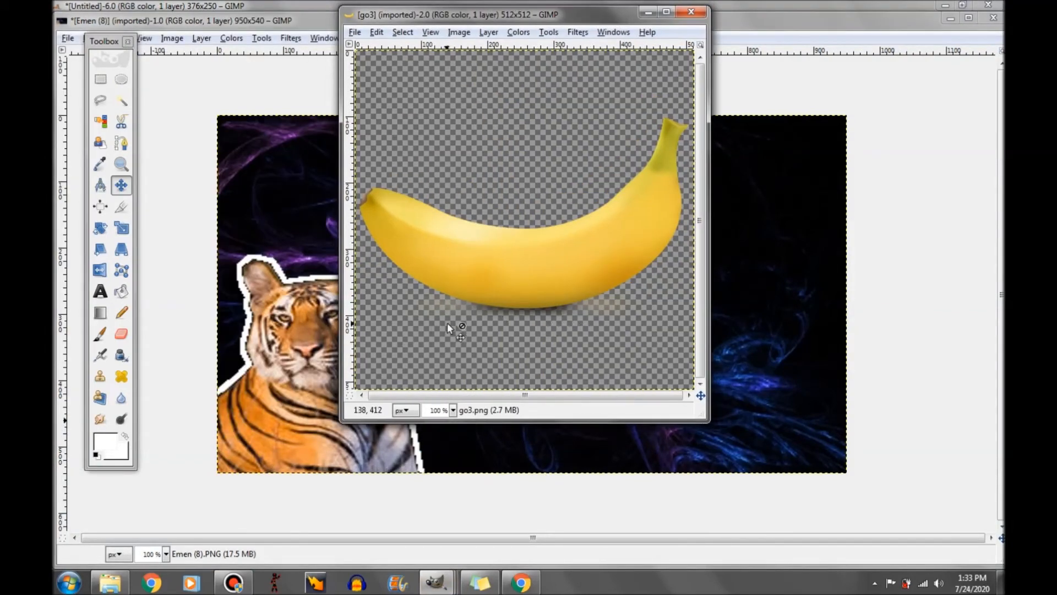
left_click(666, 12)
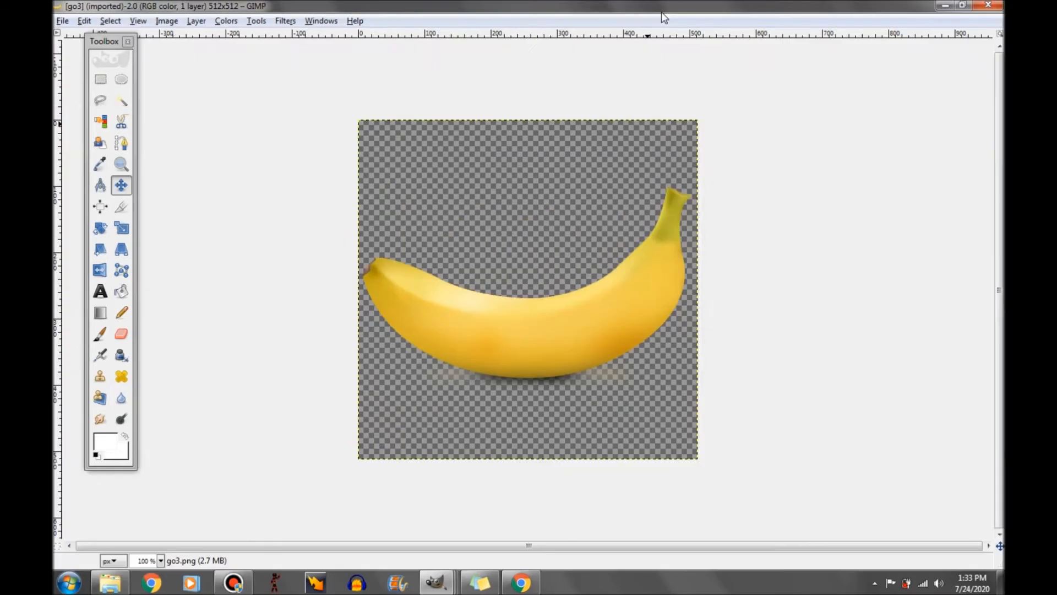
Step: Start a Free Select outline above the banana, running around its left end to the lower edge
left_click(101, 103)
left_click(510, 160)
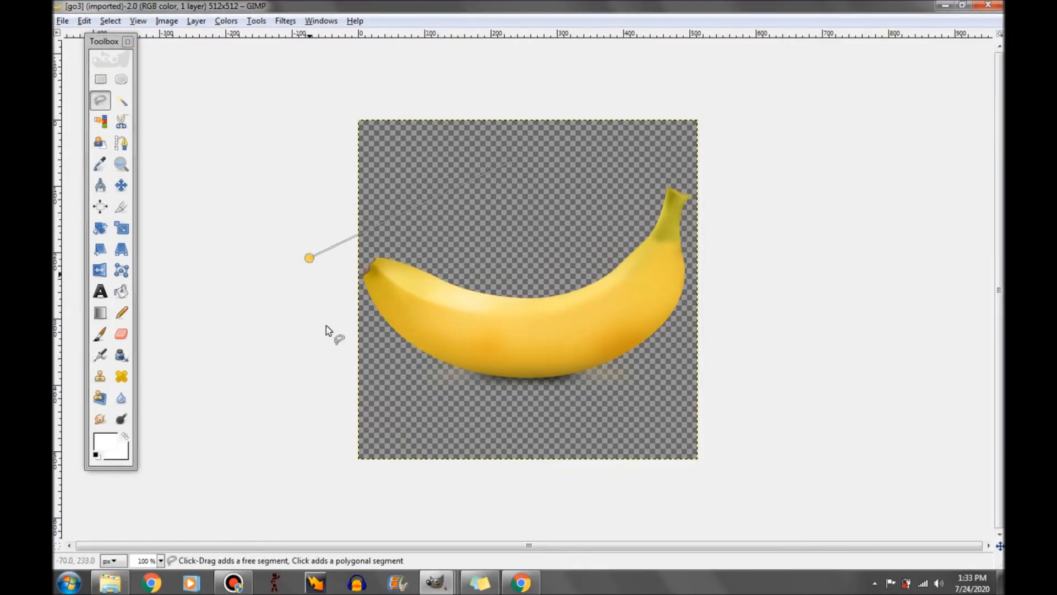
left_click_drag(387, 350, 481, 387)
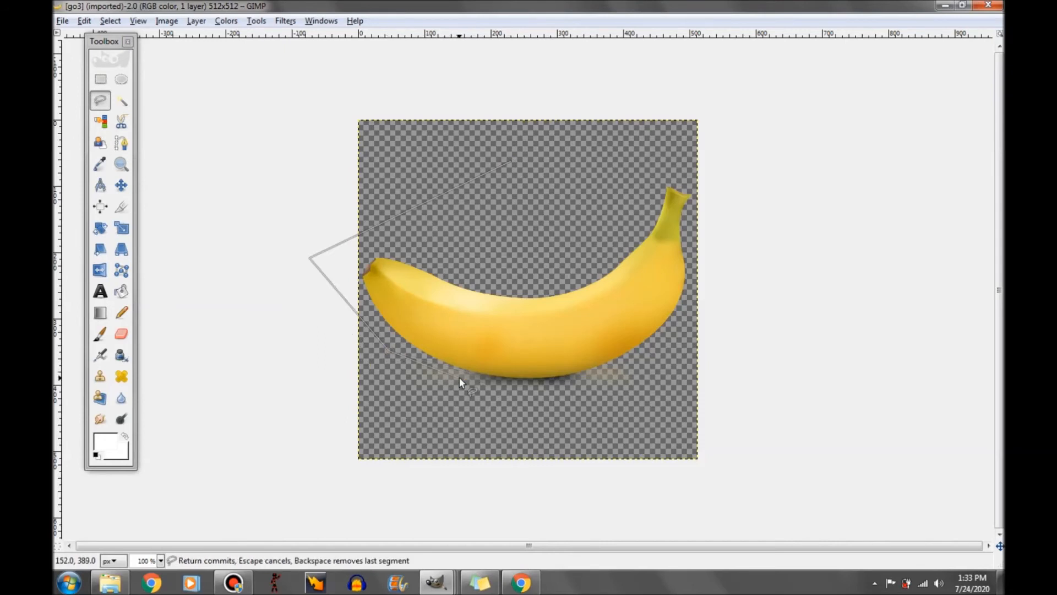
Step: Trace the selection closely along the banana's lower edge at 400% zoom, excluding the shadow, and close the outline above the banana
left_click(138, 21)
mouse_move(183, 65)
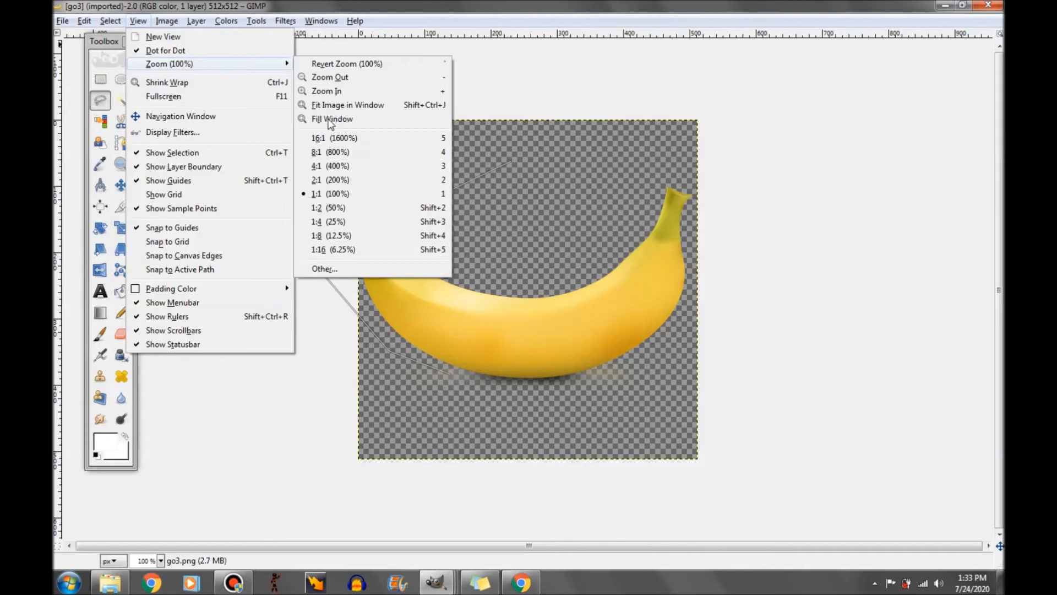
left_click(350, 171)
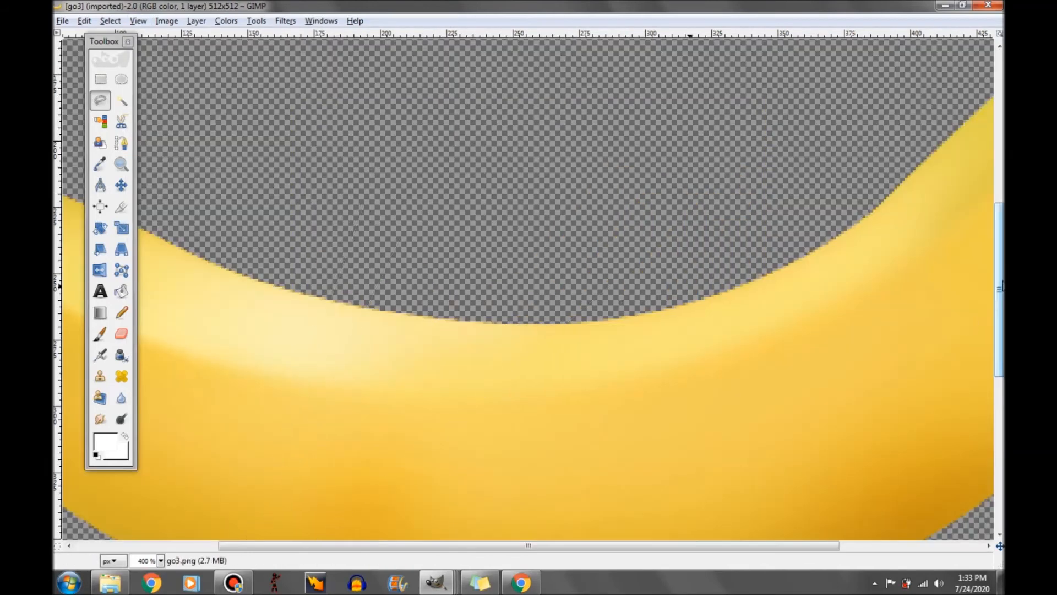
left_click_drag(1002, 285, 1002, 412)
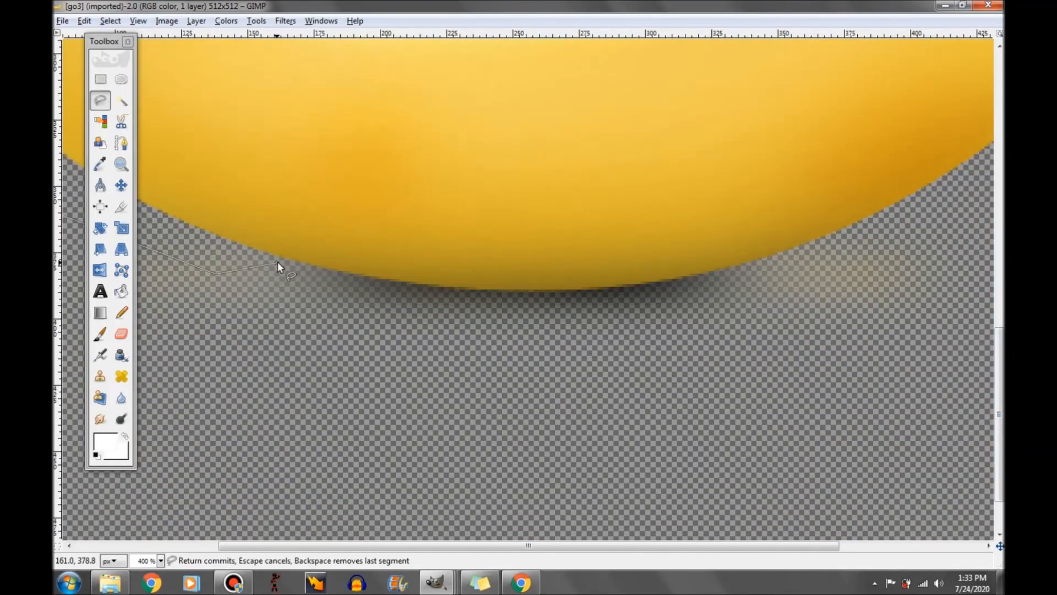
left_click(280, 258)
left_click(366, 276)
left_click(476, 292)
left_click(566, 289)
left_click(675, 280)
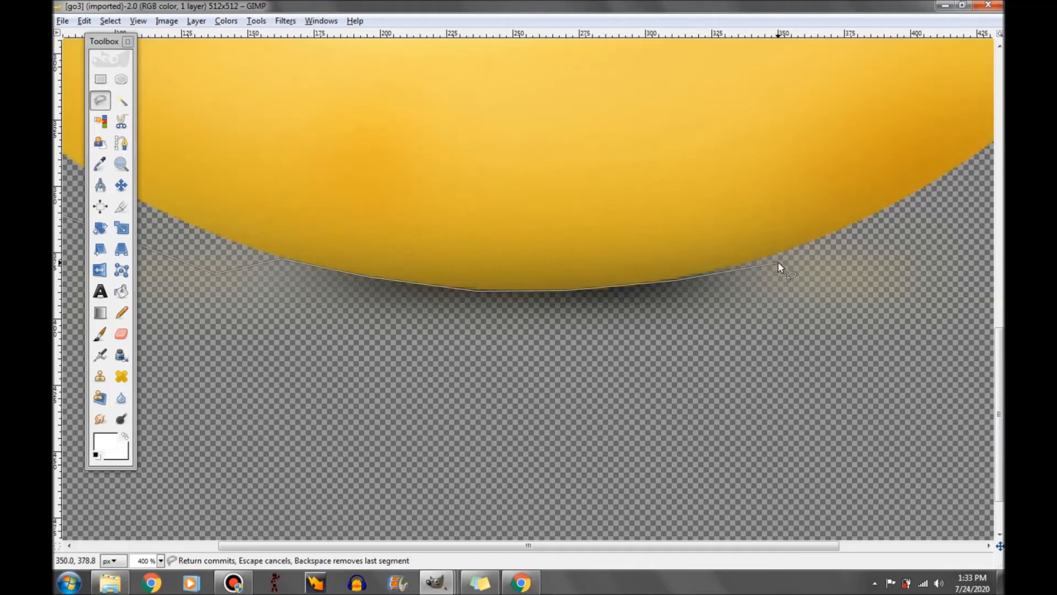
key("1")
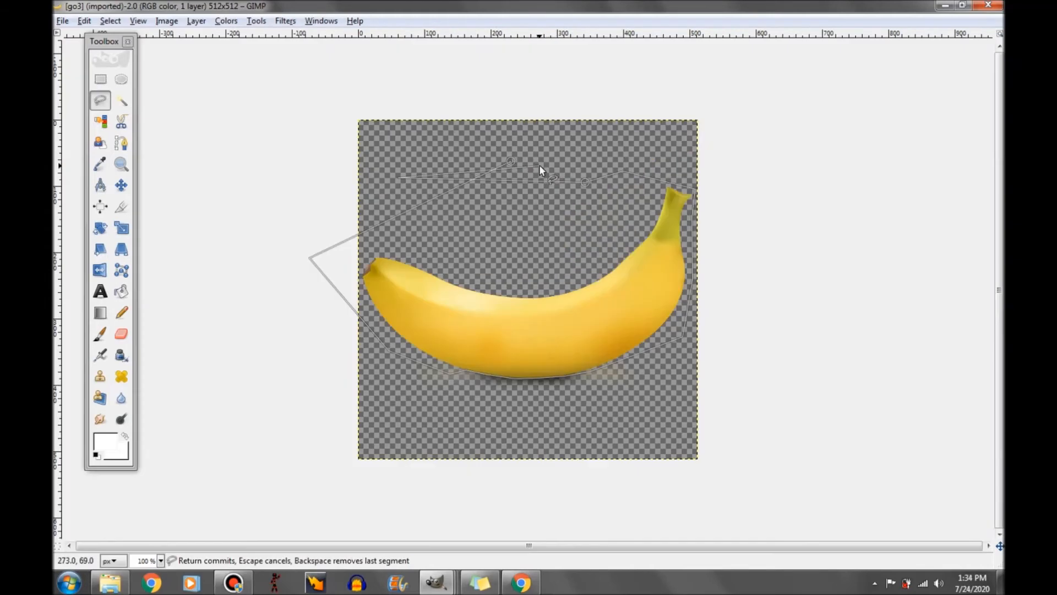
mouse_move(398, 176)
left_mouse_down()
mouse_move(521, 169)
mouse_move(512, 160)
left_mouse_up()
left_click(513, 159)
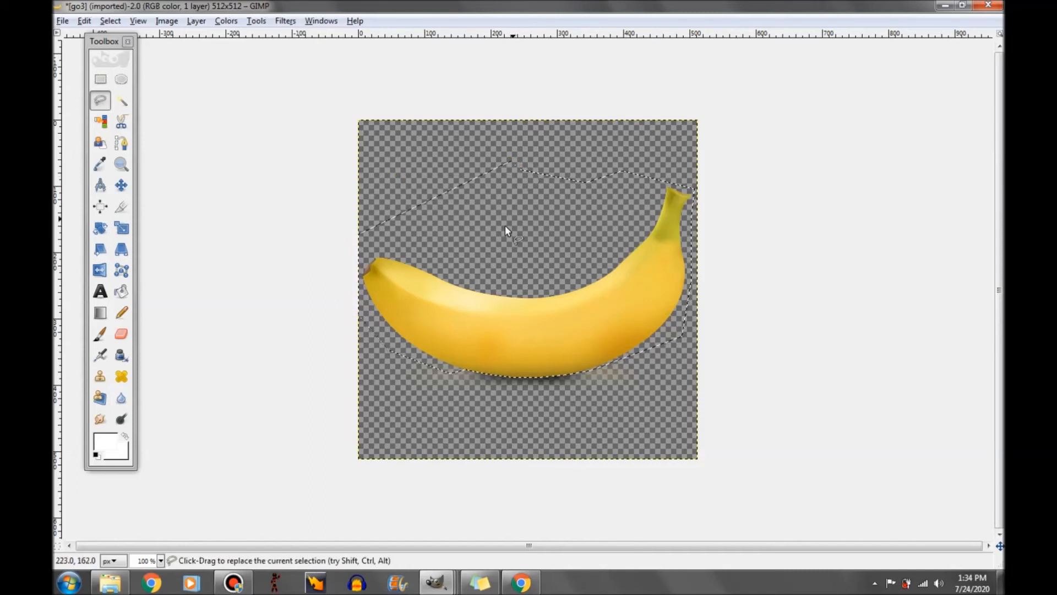
Step: Copy the selected banana and paste it into the Emen (8) background image
right_click(504, 226)
mouse_move(541, 251)
left_click(644, 338)
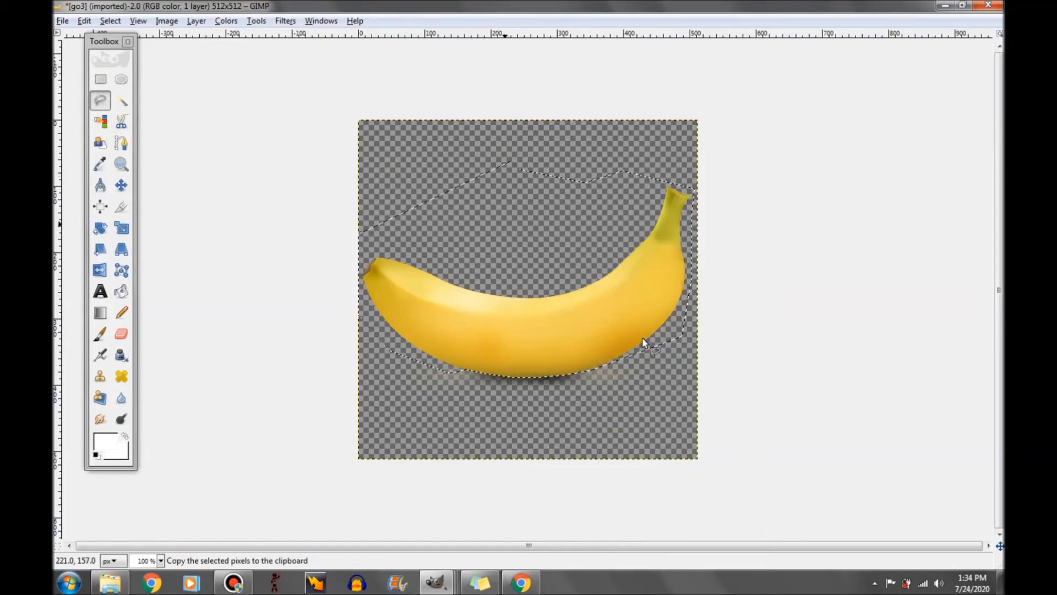
mouse_move(435, 584)
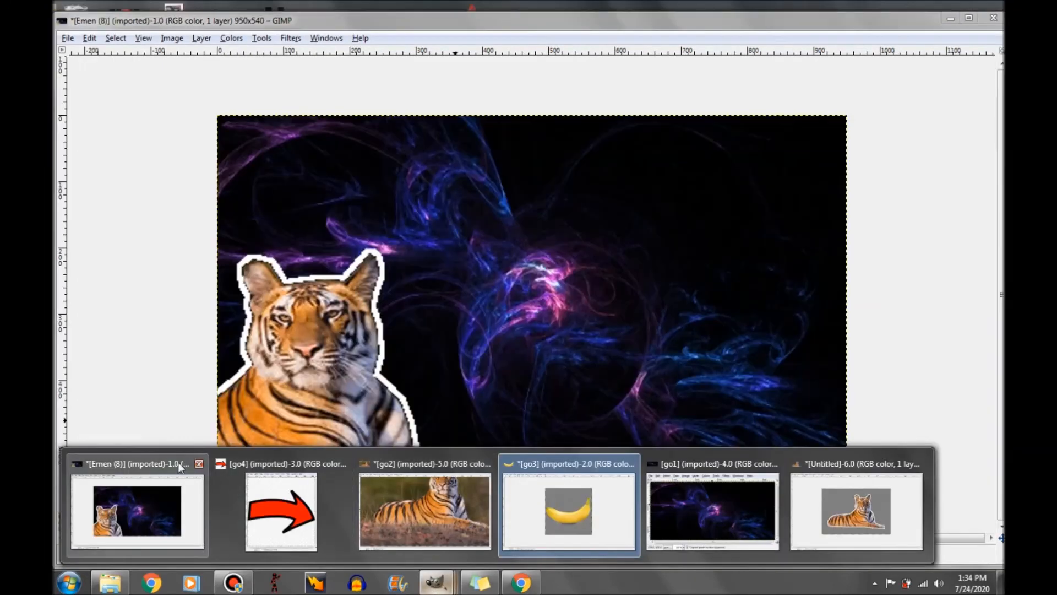
left_click(182, 479)
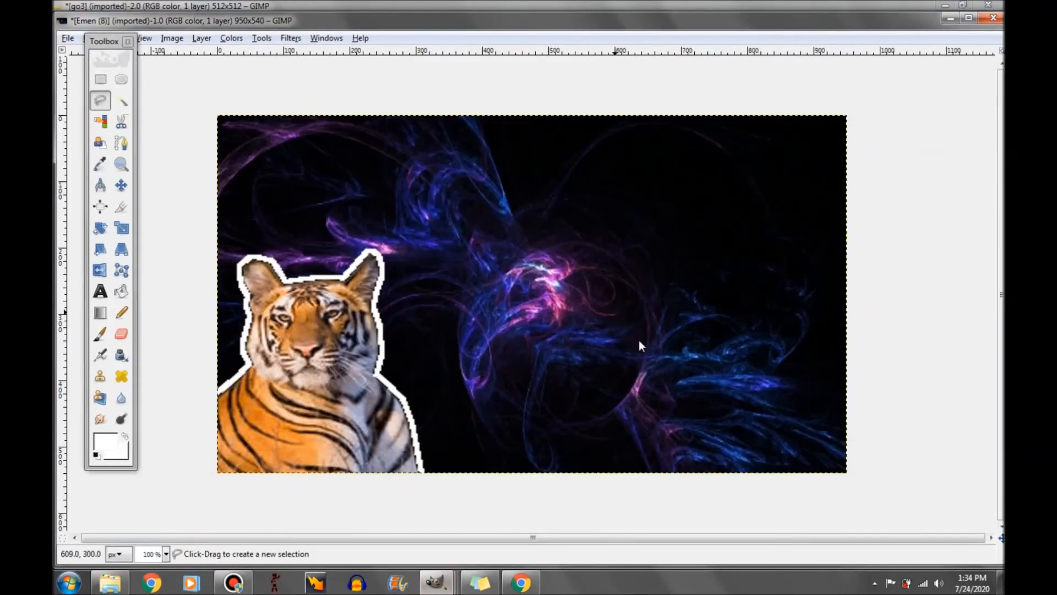
right_click(622, 315)
mouse_move(644, 346)
left_click(728, 380)
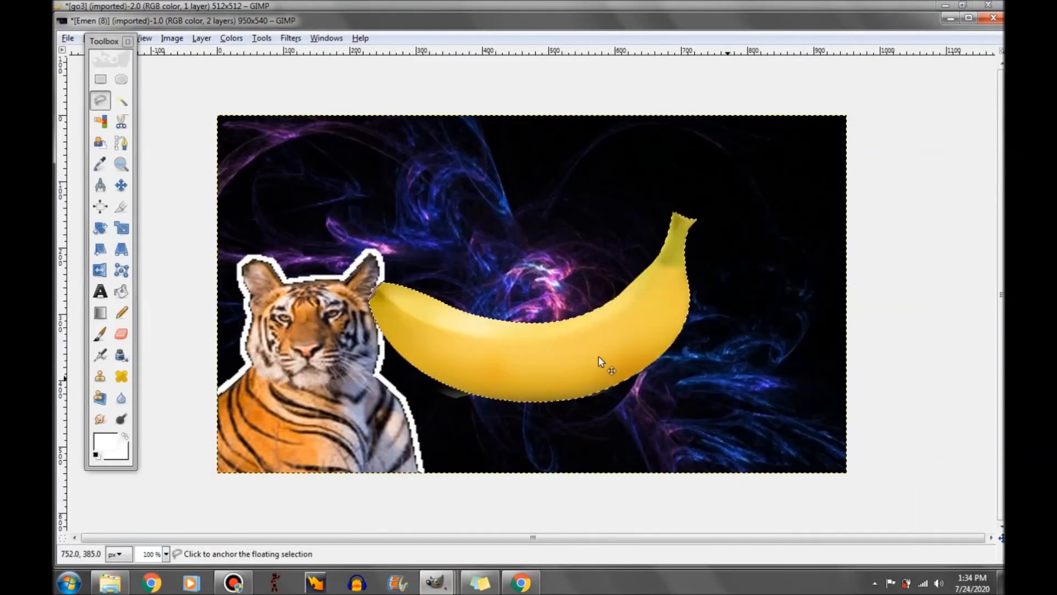
Step: Move the pasted banana to the right half of the background and rotate it counter-clockwise so its stem points up
mouse_move(638, 396)
left_mouse_down()
mouse_move(663, 406)
mouse_move(642, 420)
mouse_move(655, 441)
mouse_move(659, 394)
left_mouse_up()
left_click(100, 228)
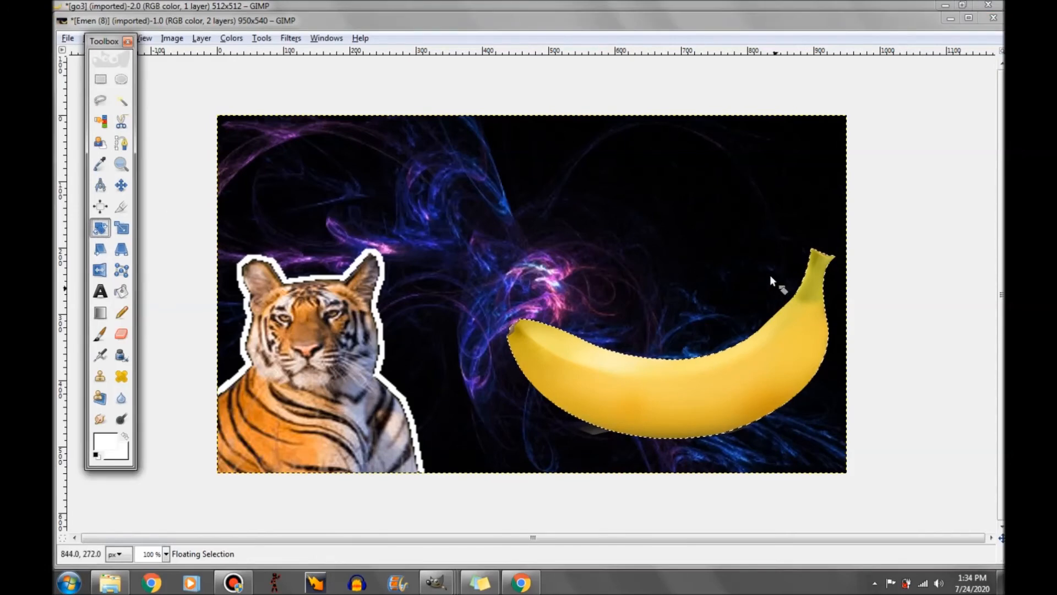
left_click_drag(796, 325, 664, 148)
left_click(639, 141)
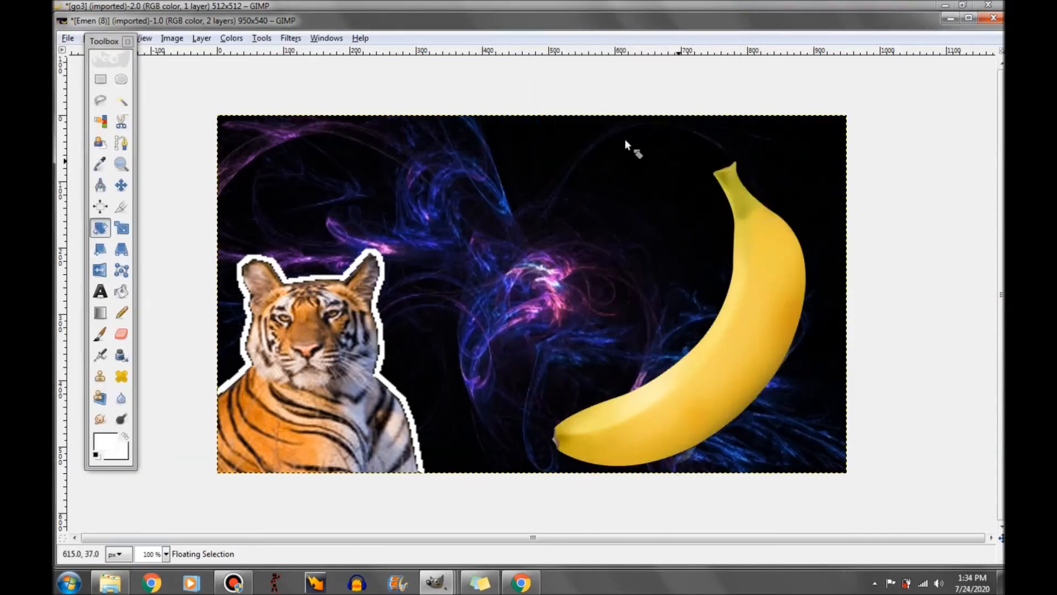
Step: Flip the banana horizontally and shift it towards the background's right edge
left_click(100, 270)
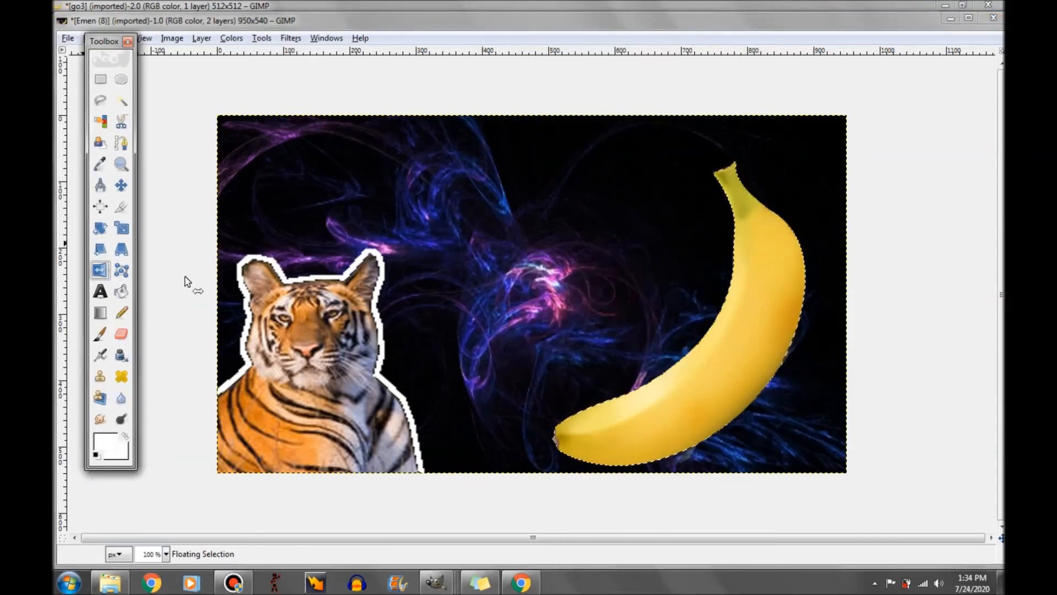
left_click(749, 334)
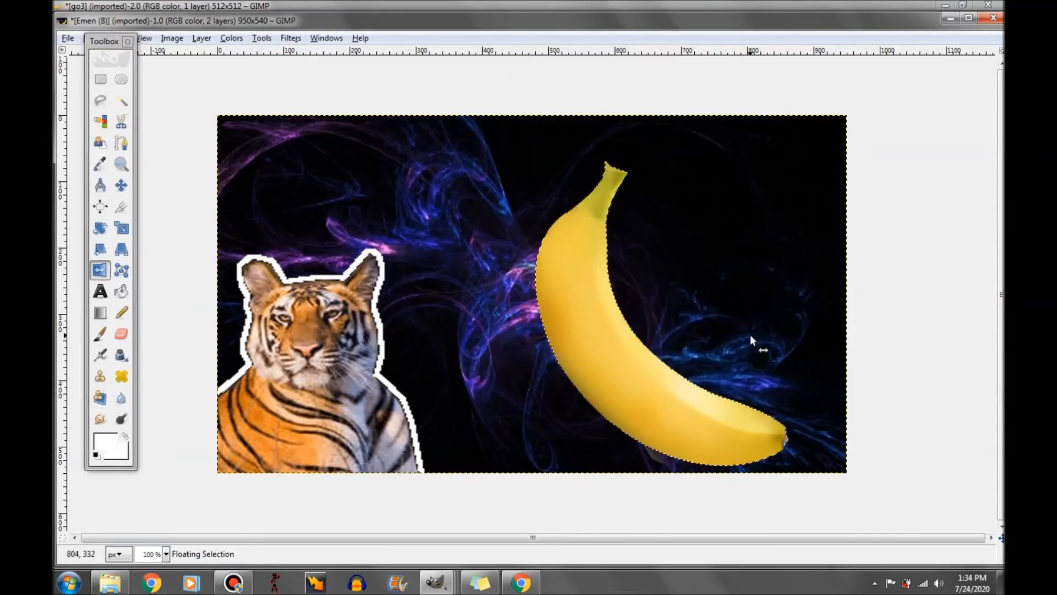
left_click(117, 184)
left_click_drag(626, 360, 663, 354)
Step: Scale the banana down and place it fully inside the background's lower-right corner
left_click(123, 227)
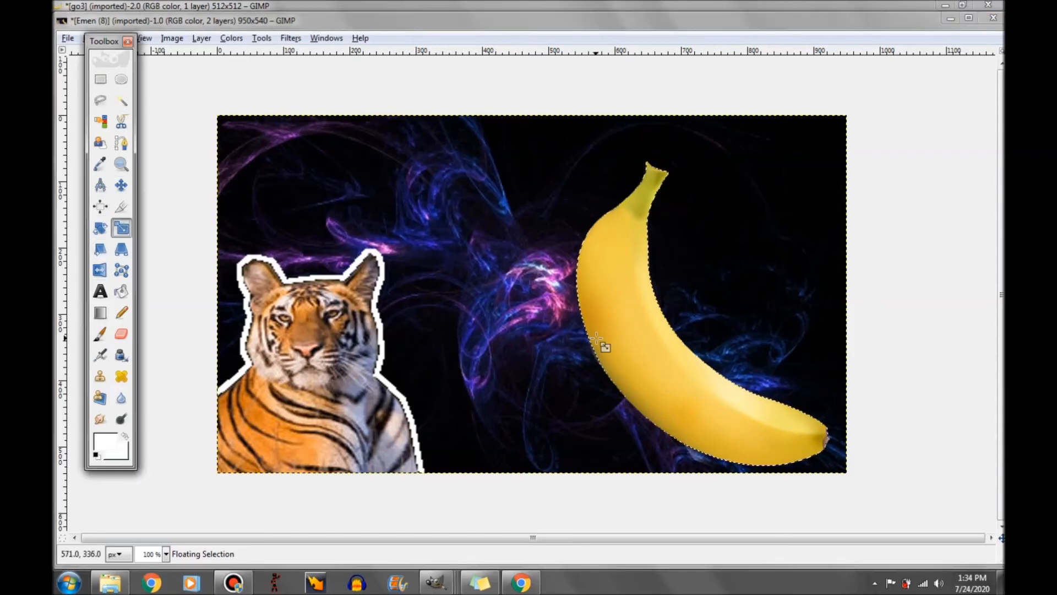
left_click(596, 339)
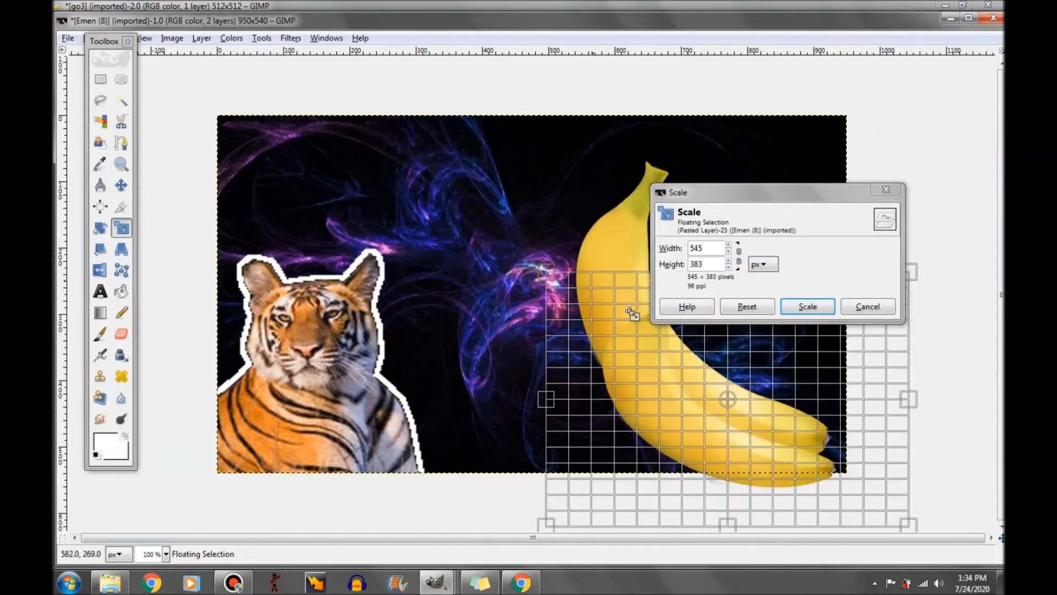
mouse_move(632, 313)
left_mouse_down()
mouse_move(664, 317)
mouse_move(625, 299)
left_mouse_up()
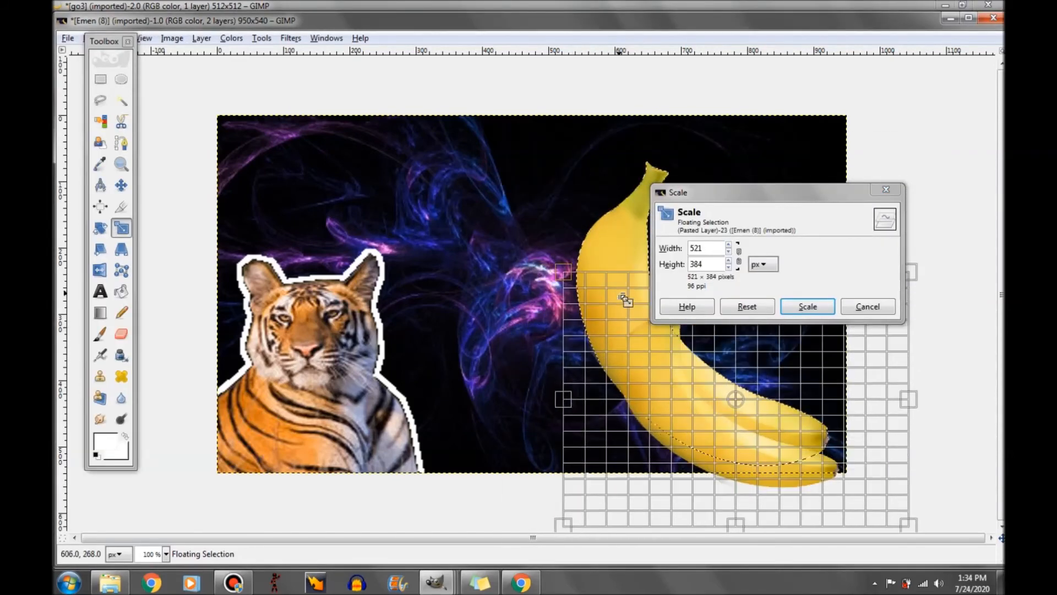
left_click(807, 307)
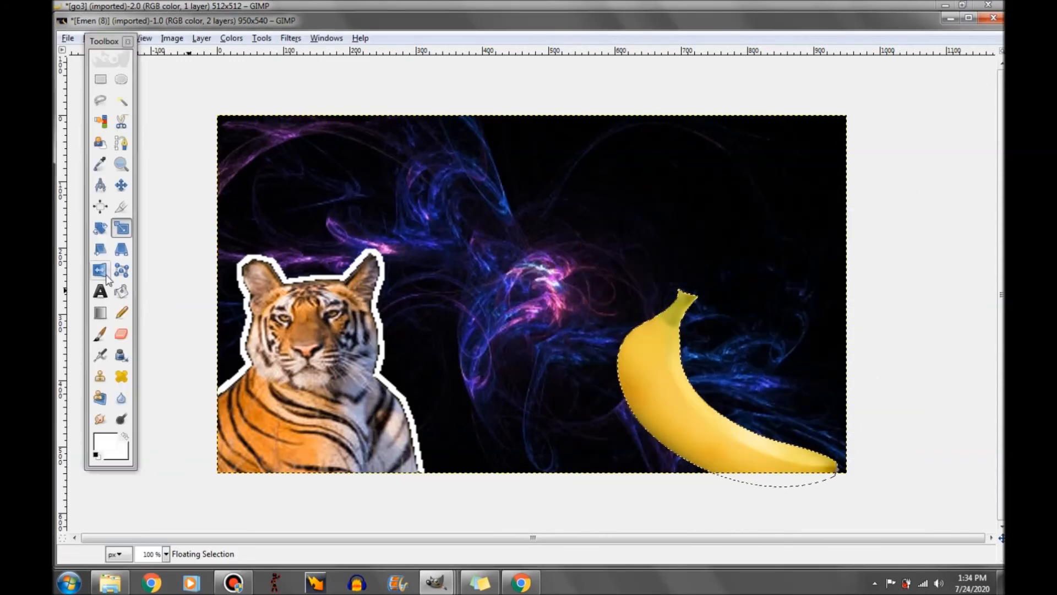
left_click(121, 185)
mouse_move(670, 402)
left_mouse_down()
mouse_move(690, 358)
mouse_move(665, 375)
mouse_move(665, 400)
left_mouse_up()
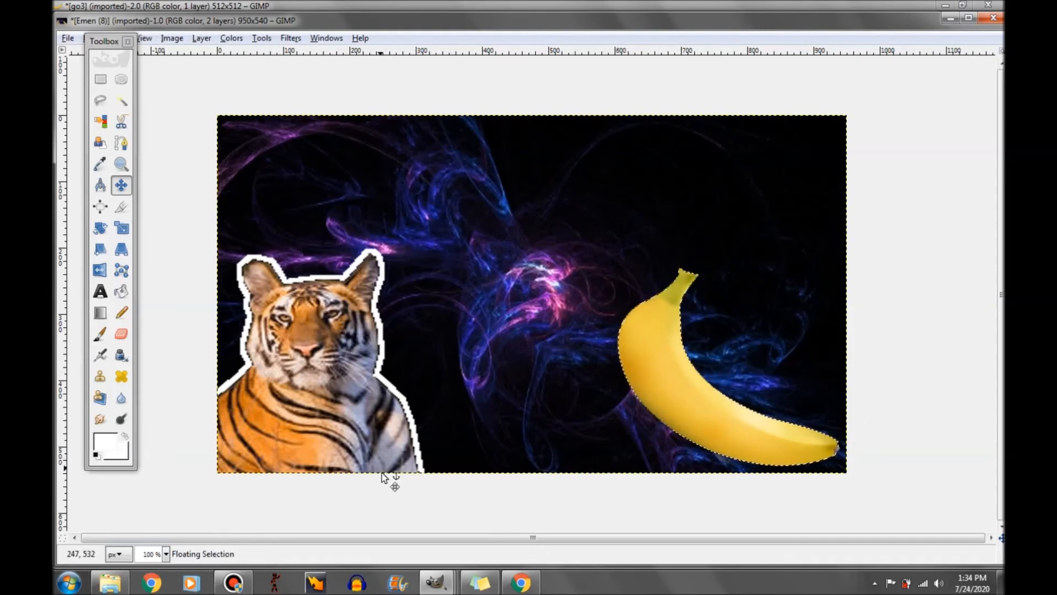
Step: Switch to the go4 arrow image and select the arrow's black outline with Fuzzy Select
left_click(434, 585)
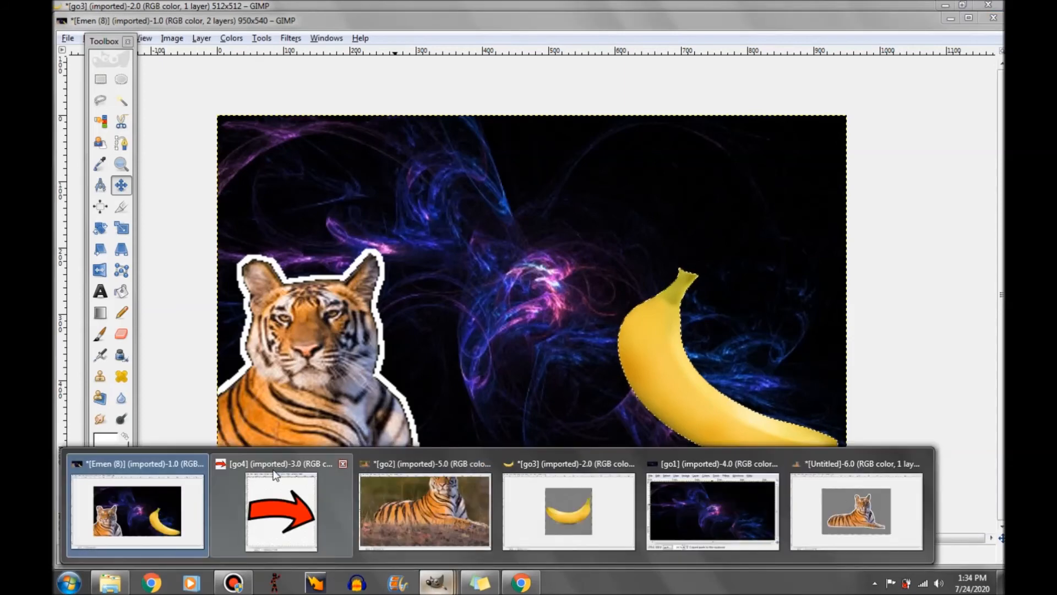
left_click(277, 471)
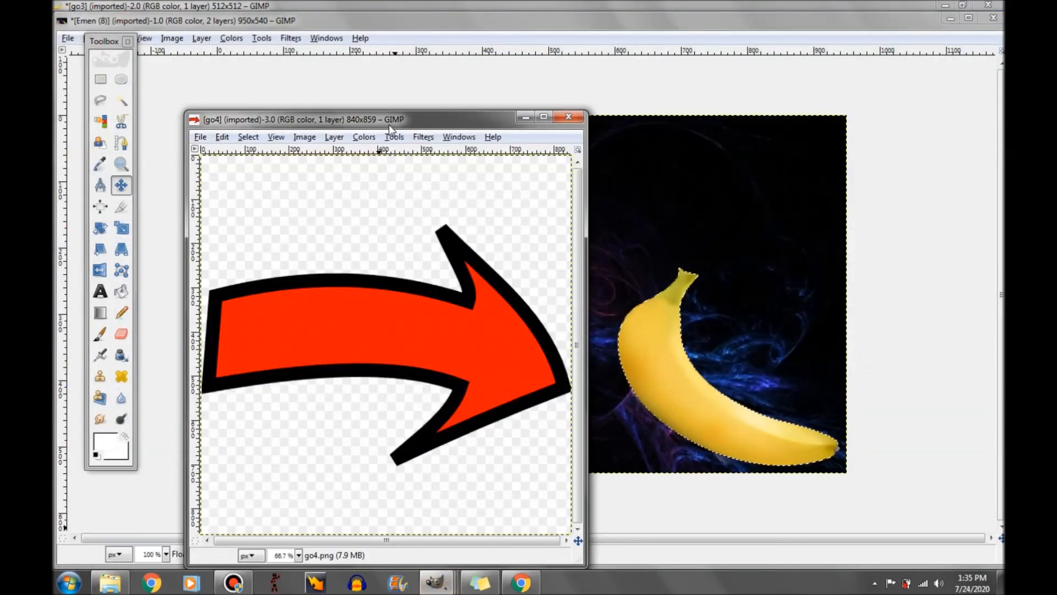
left_click_drag(392, 123, 549, 30)
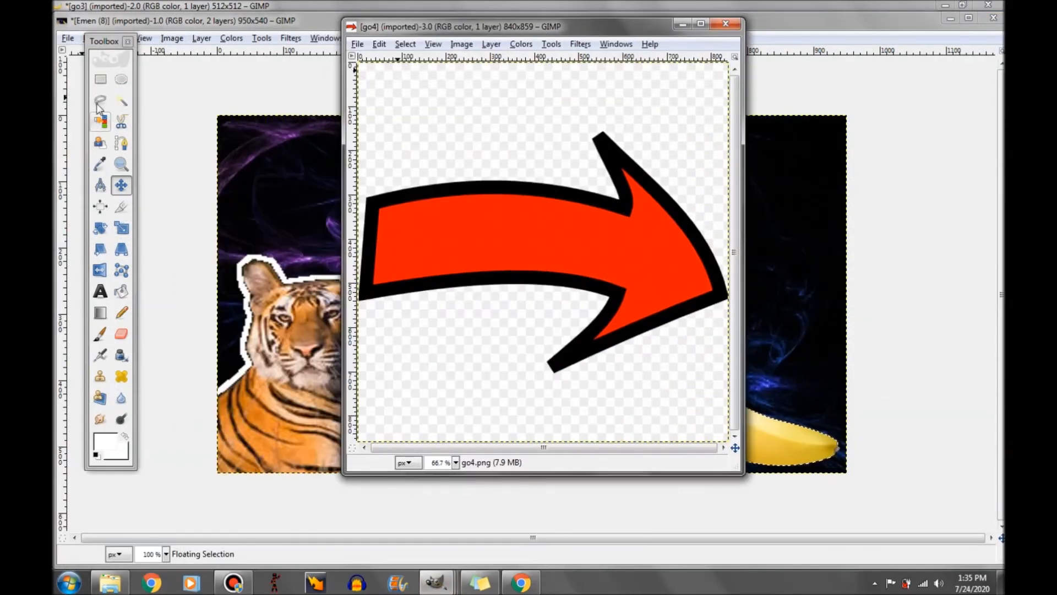
left_click(121, 103)
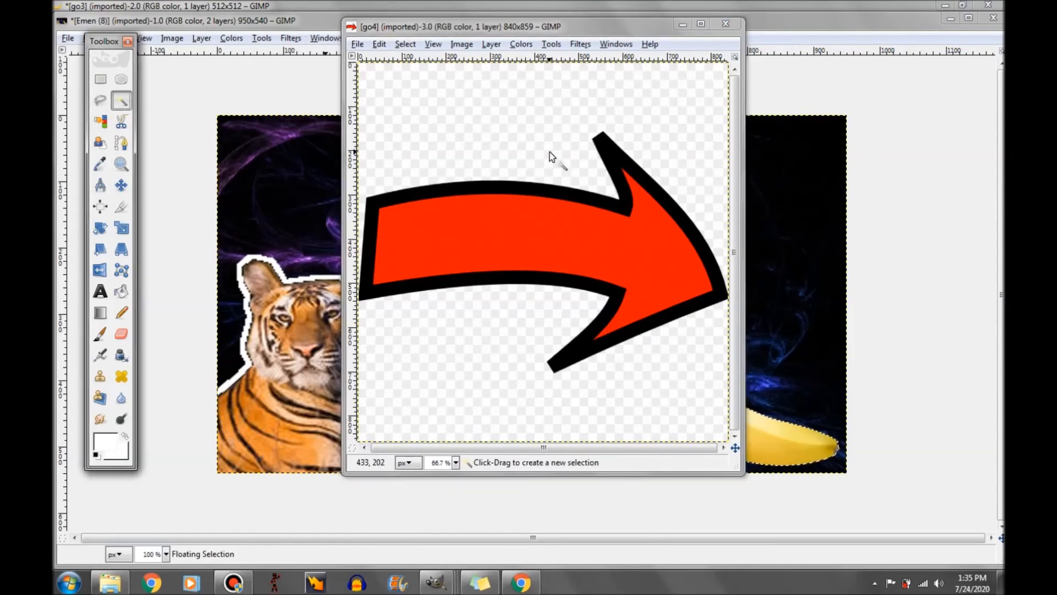
left_click(532, 190)
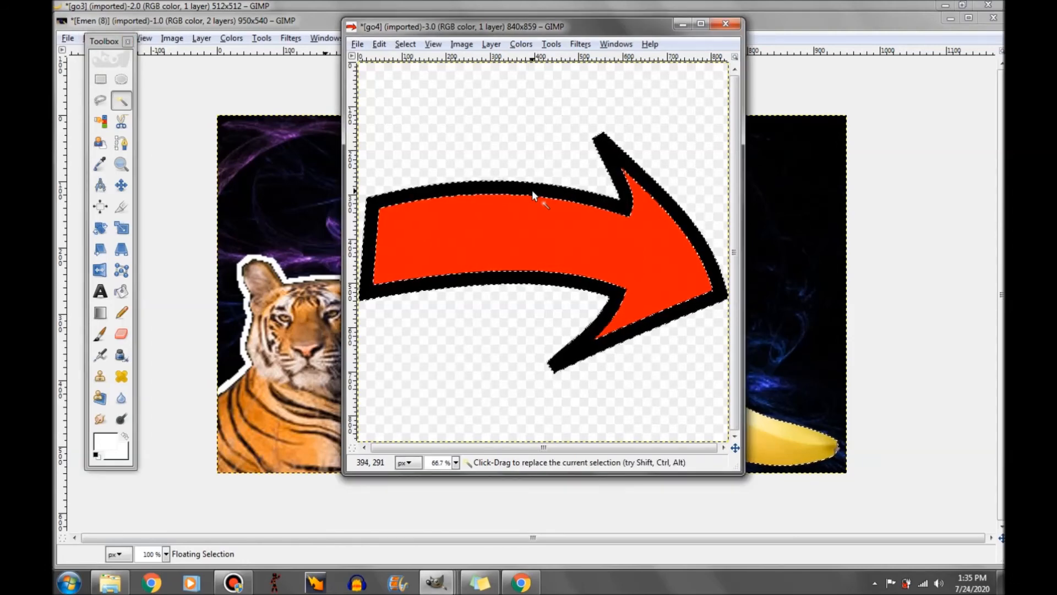
Step: Copy the selected black arrow outline and paste it into the Emen (8) background image
right_click(532, 190)
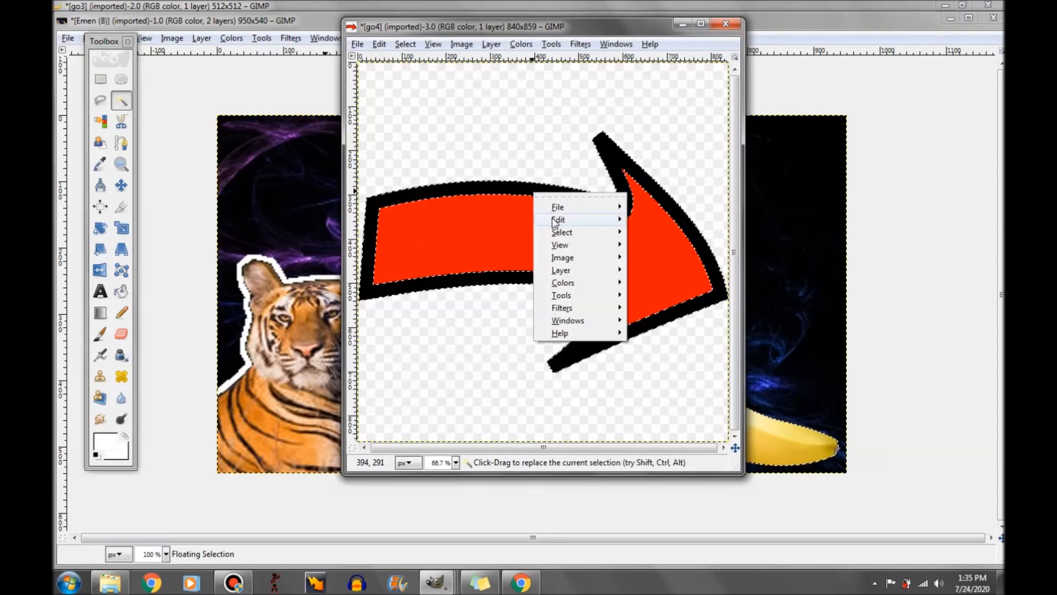
mouse_move(557, 219)
left_click(687, 305)
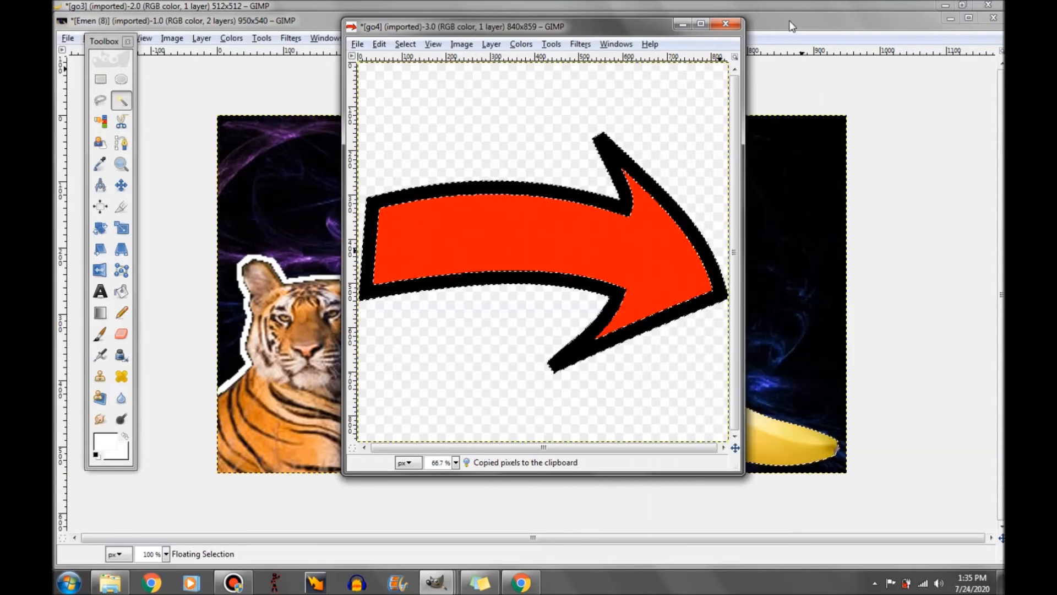
left_click(622, 226)
right_click(476, 297)
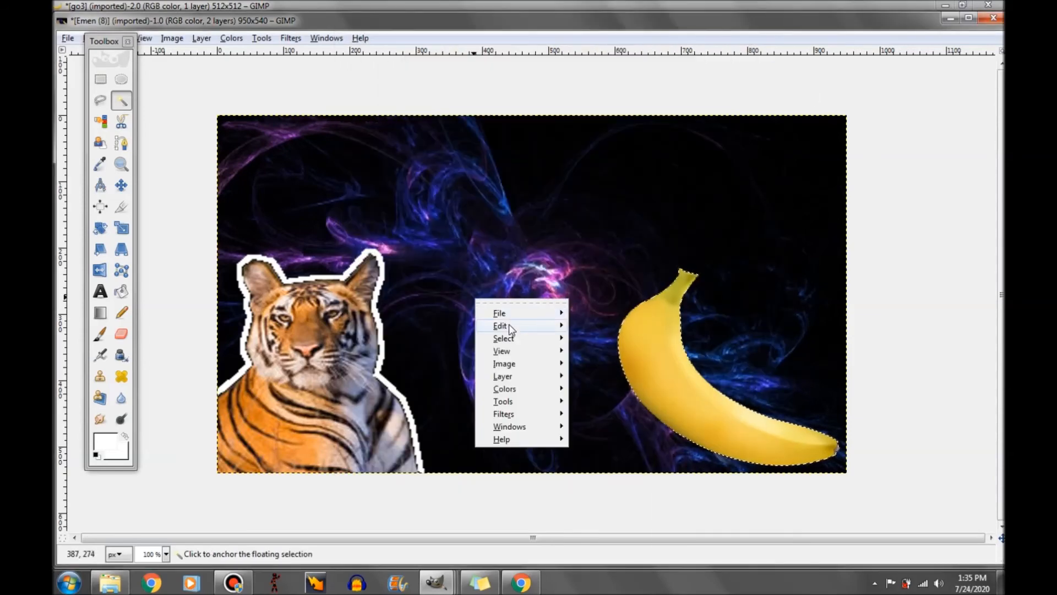
mouse_move(508, 325)
left_click(598, 379)
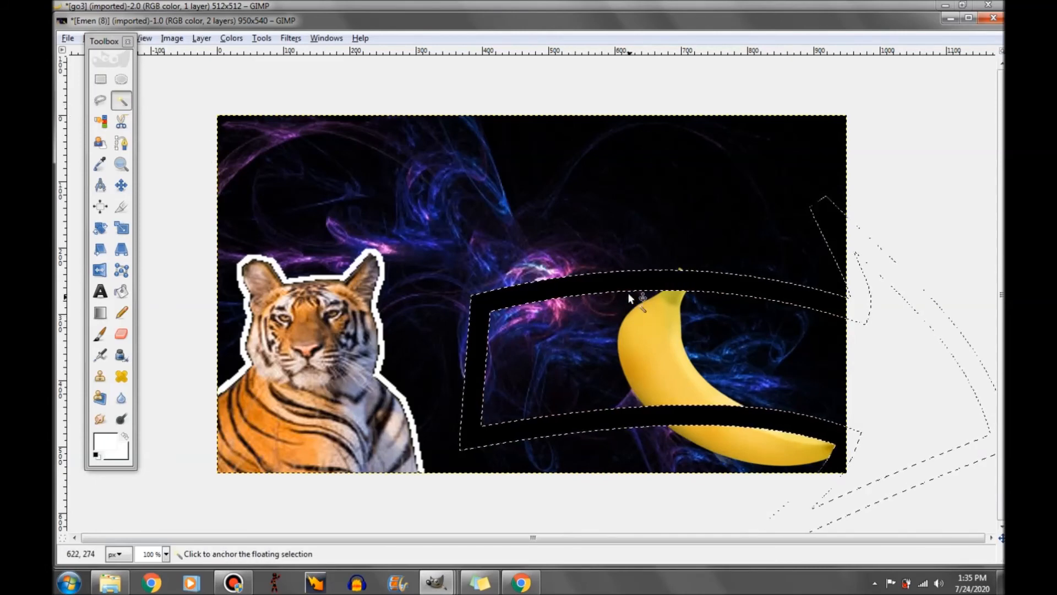
Step: Scale the pasted arrow outline down and place it between the tiger and the banana
left_click(121, 228)
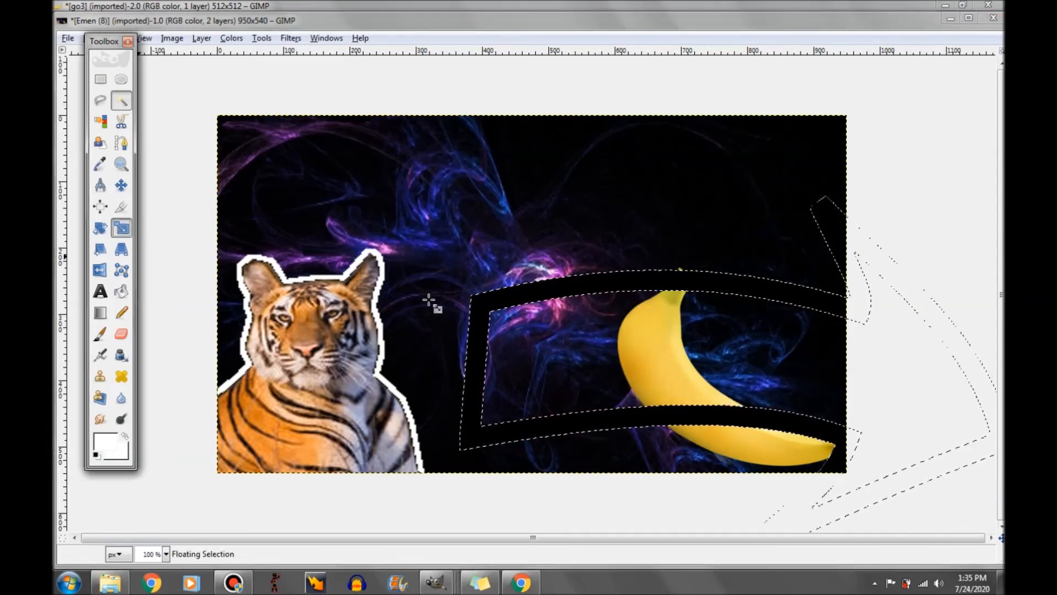
left_click(666, 283)
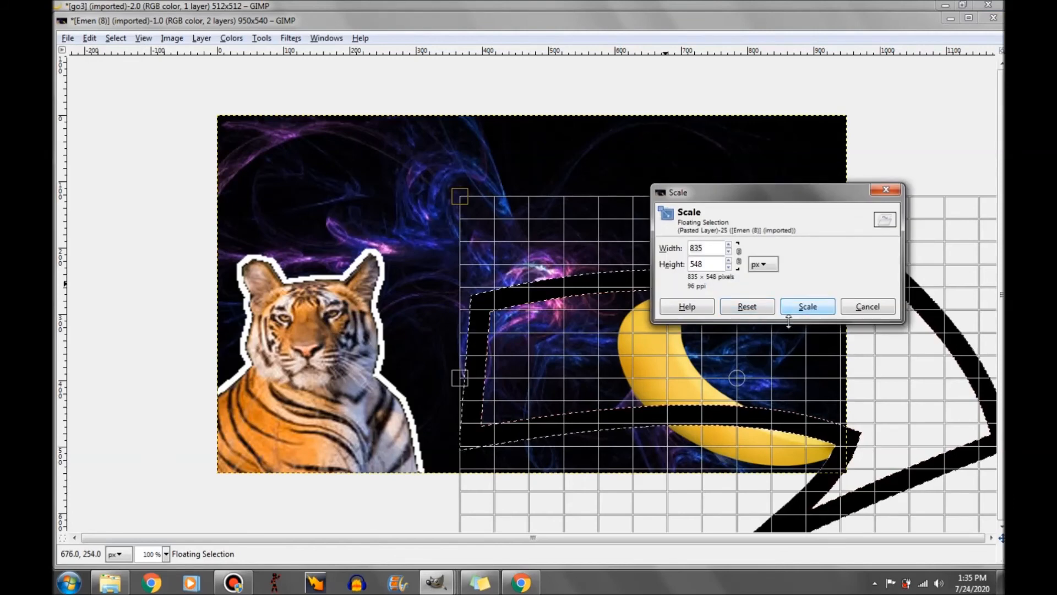
left_click_drag(881, 139, 501, 335)
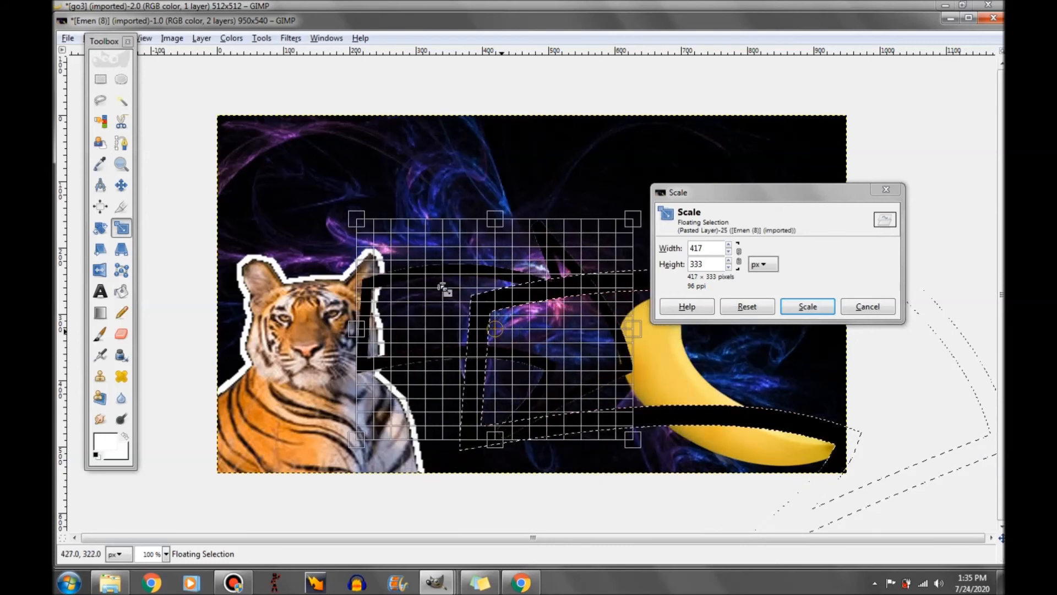
left_click_drag(364, 216, 416, 251)
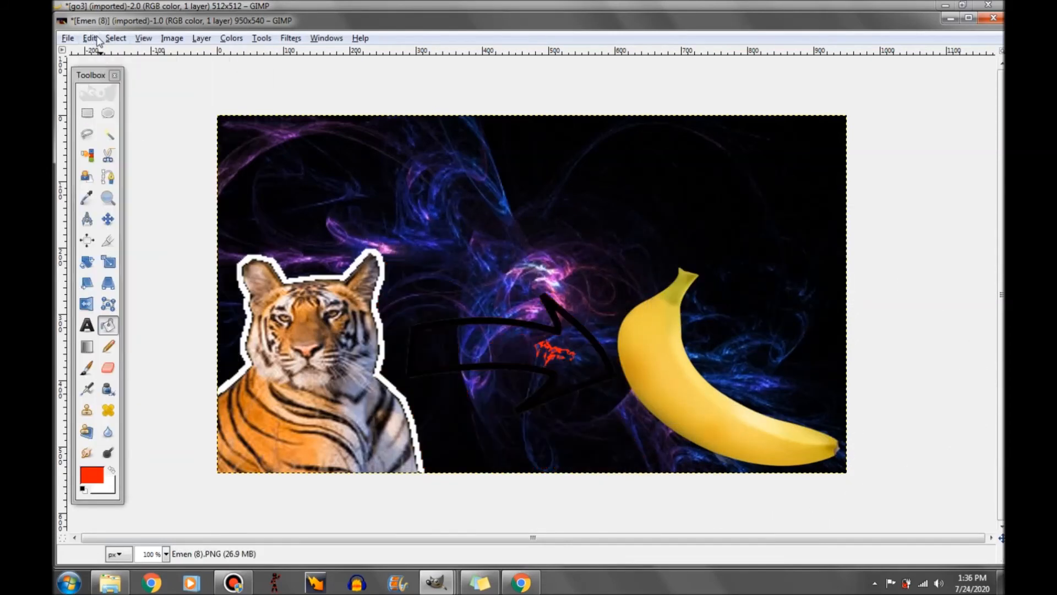
Step: Undo the stray red fill and the anchoring of the arrow outline
left_click(90, 39)
left_click(104, 51)
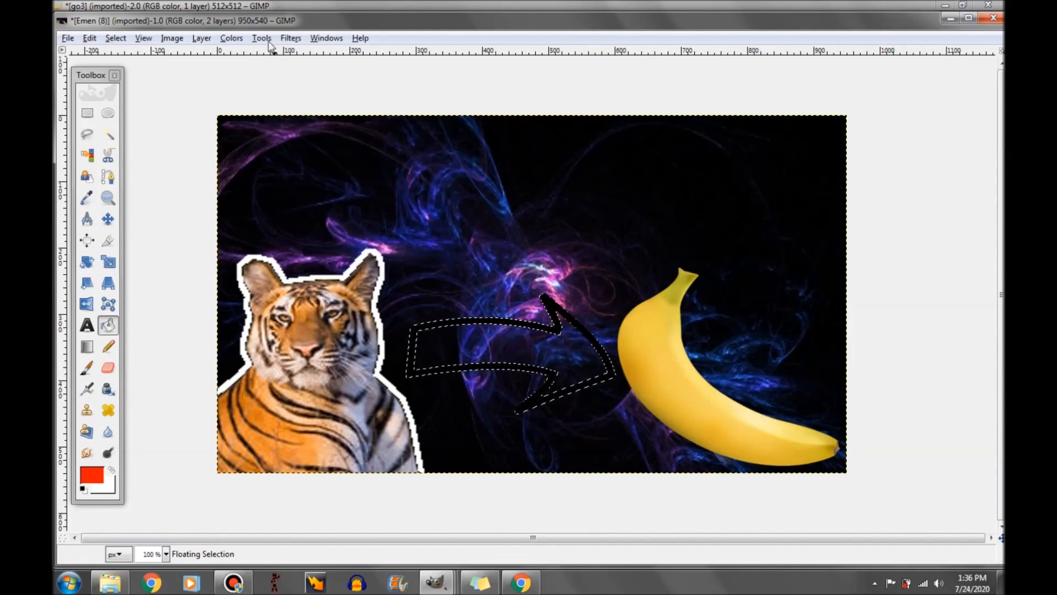
Step: Colorize the floating arrow outline white with Lightness 100 and anchor it to the background
left_click(231, 38)
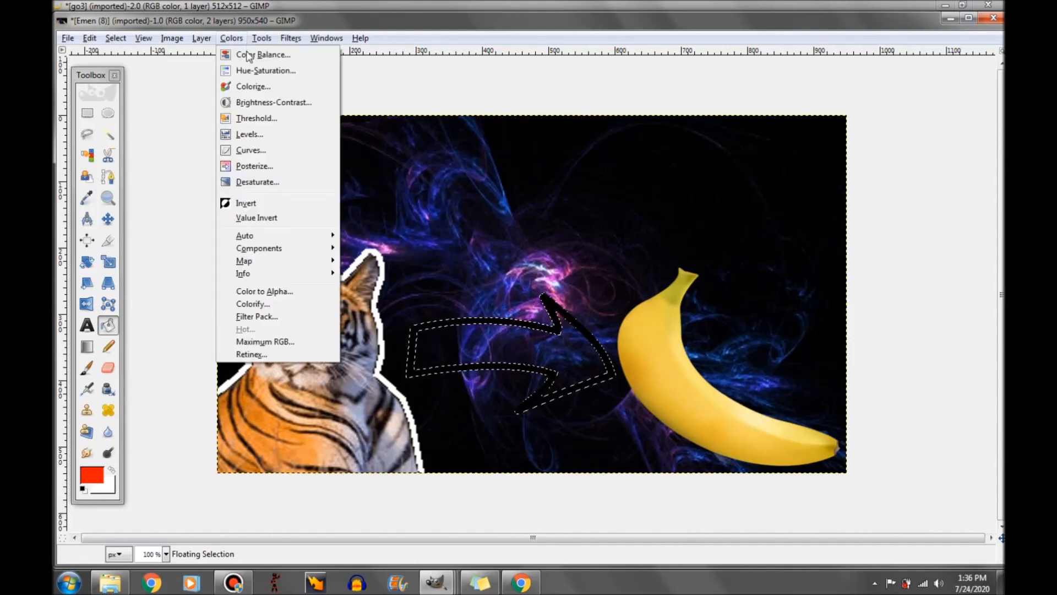
left_click(255, 85)
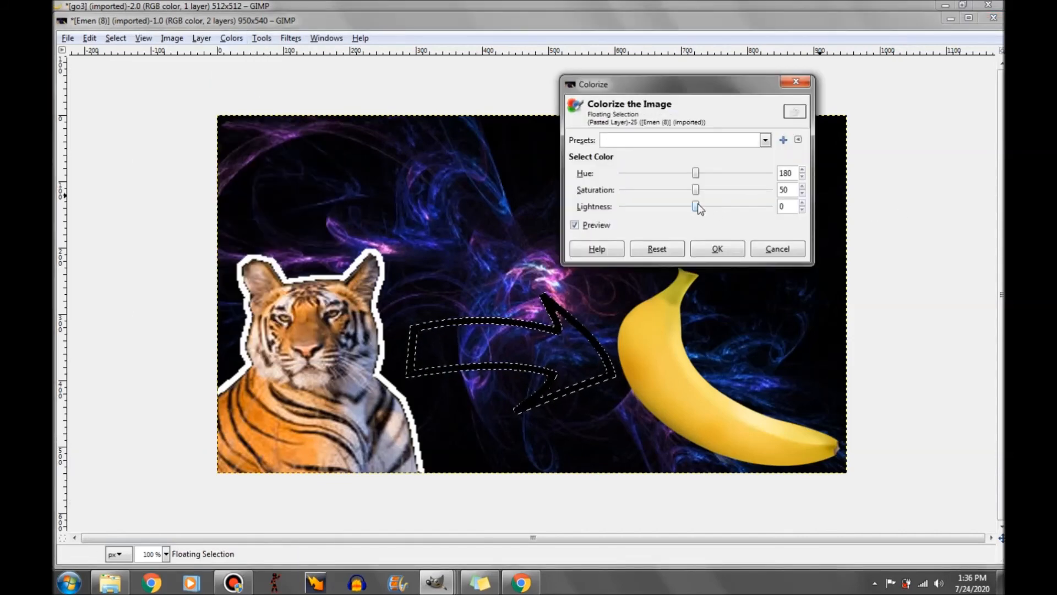
left_click_drag(696, 205, 820, 206)
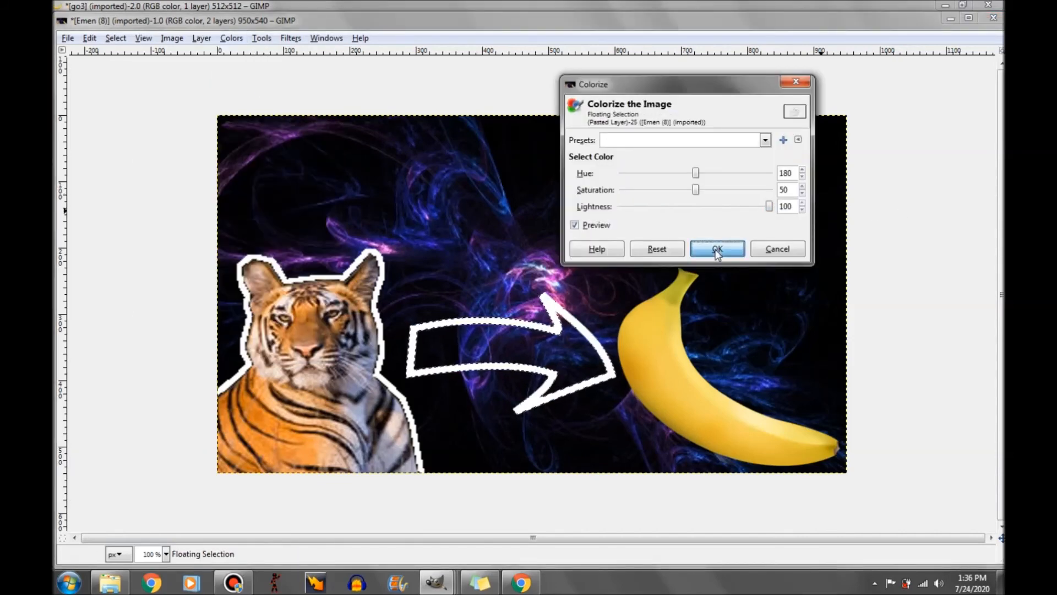
left_click(717, 250)
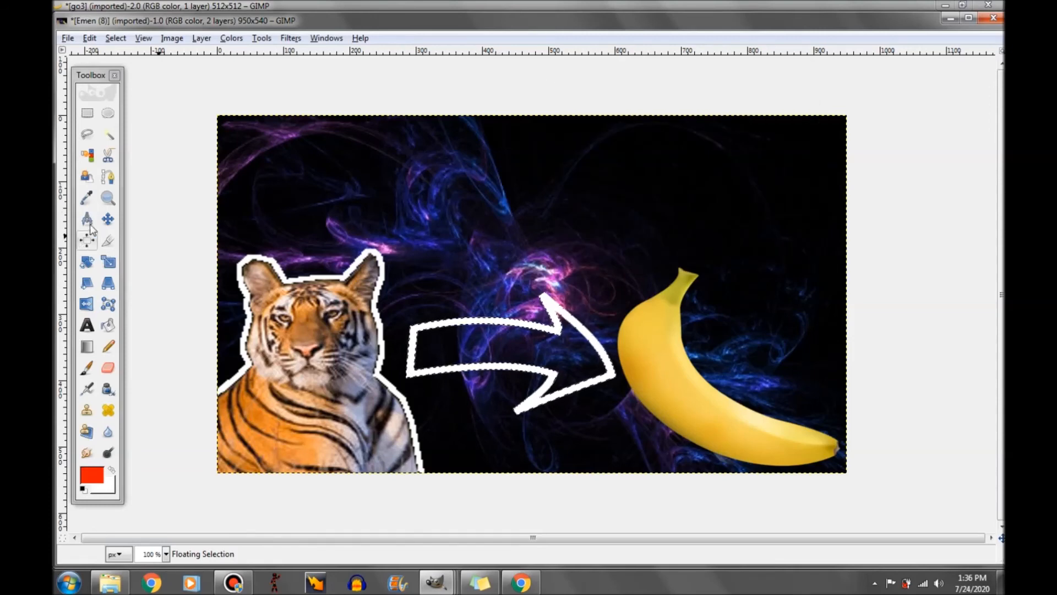
left_click(107, 219)
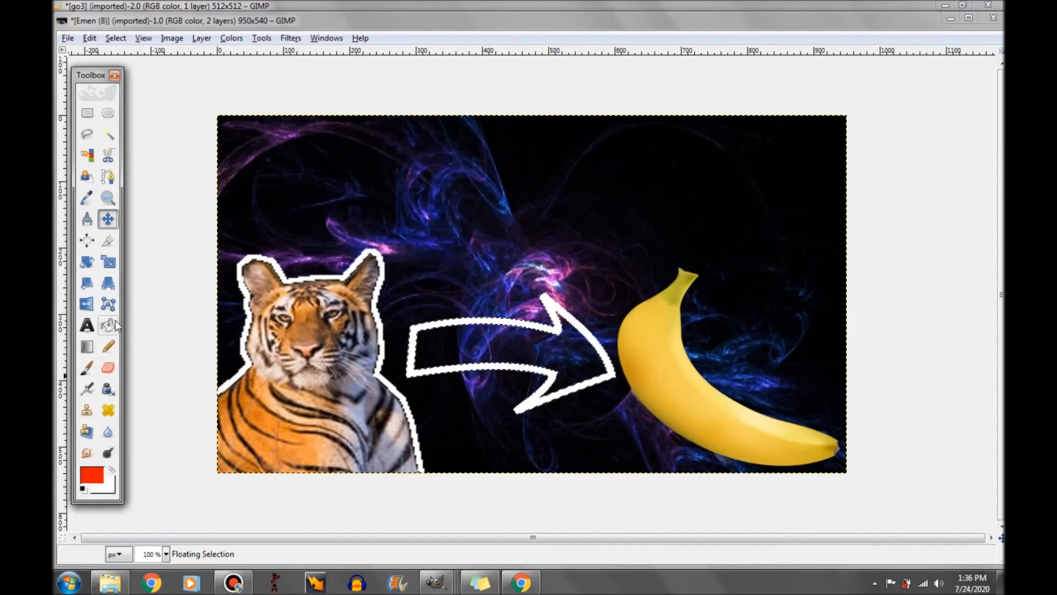
left_click(463, 245)
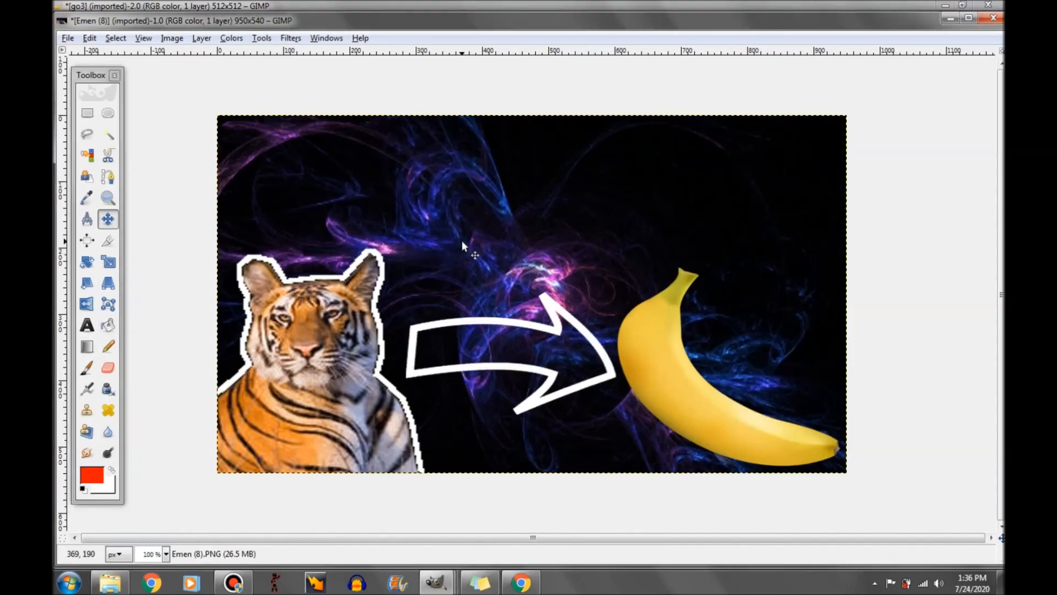
Step: Open the "Do tigers eat bananas?" text logo from the Pictures library in GIMP and bring up its image window
mouse_move(449, 582)
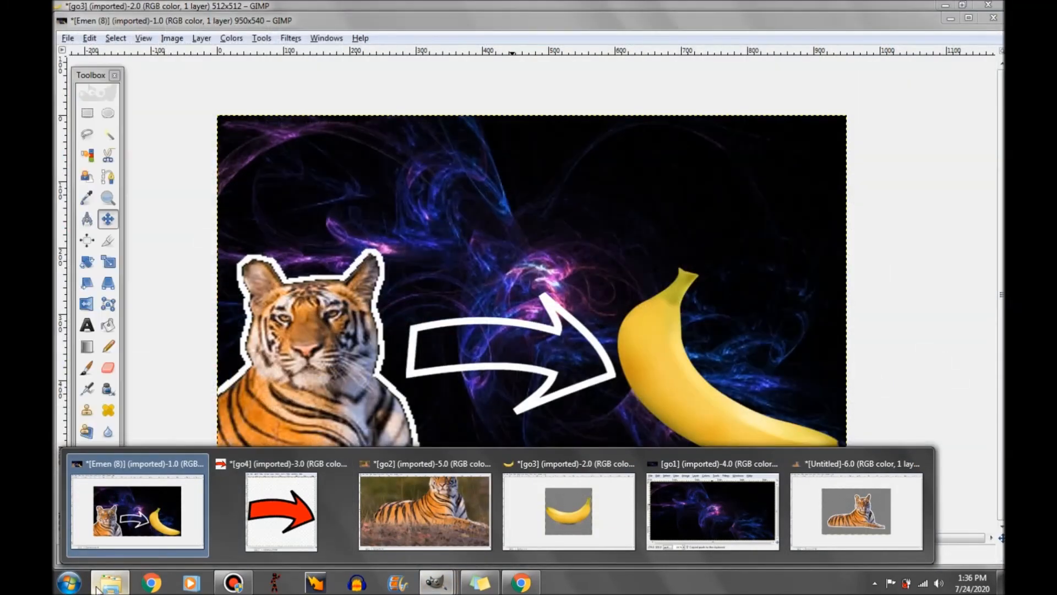
left_click(110, 582)
mouse_move(436, 582)
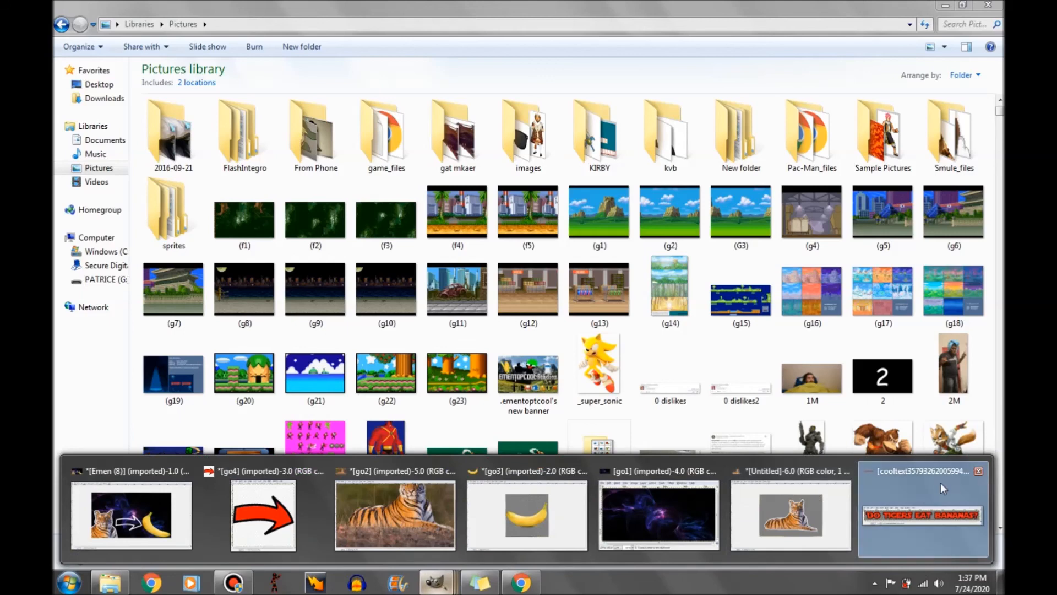
left_click(941, 490)
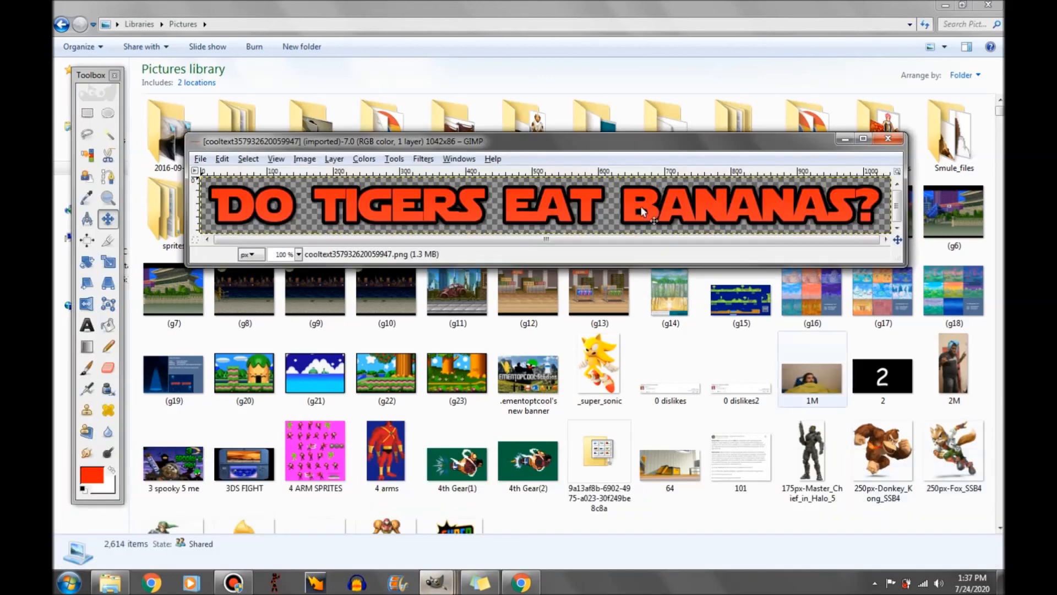
Step: Copy the red text logo and paste it into the Emen (8) background image
right_click(381, 197)
mouse_move(408, 226)
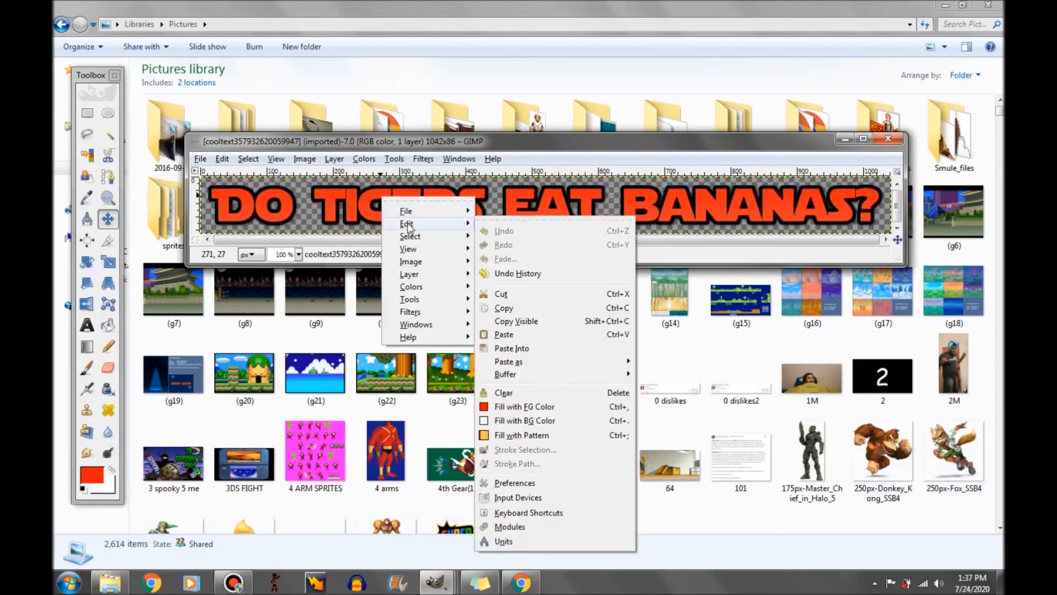
left_click(508, 309)
left_click(445, 588)
left_click(172, 485)
right_click(529, 205)
mouse_move(558, 229)
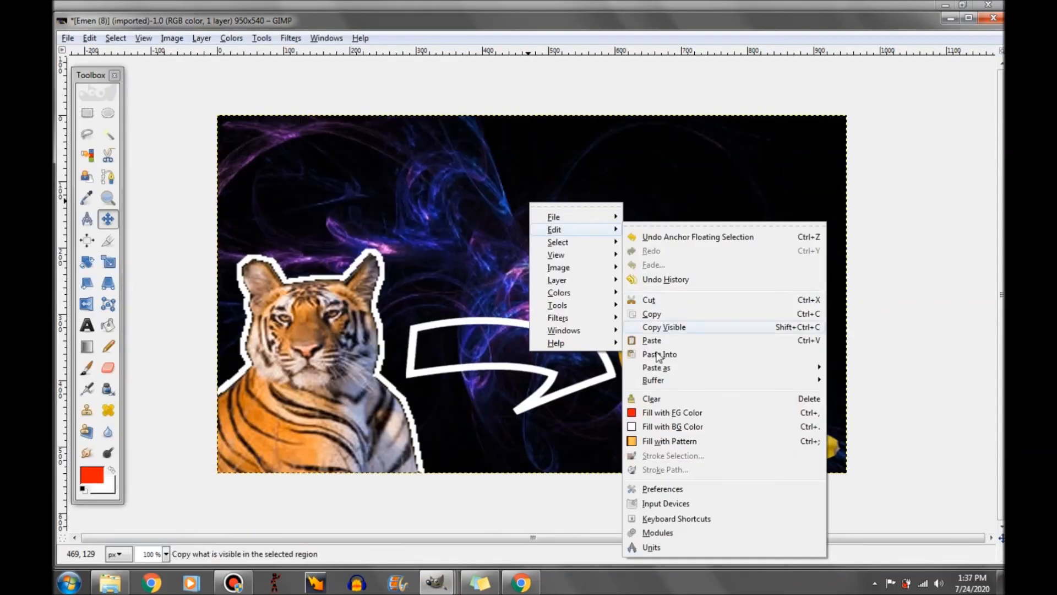
left_click(658, 341)
Step: Scale the text logo to fit within the background's width, centre it above the tiger, arrow and banana, and anchor it
left_click(107, 261)
left_click(220, 279)
left_click_drag(197, 275, 230, 223)
left_click_drag(544, 267, 530, 158)
left_click_drag(221, 102, 267, 111)
left_click_drag(557, 168, 535, 182)
left_click(808, 306)
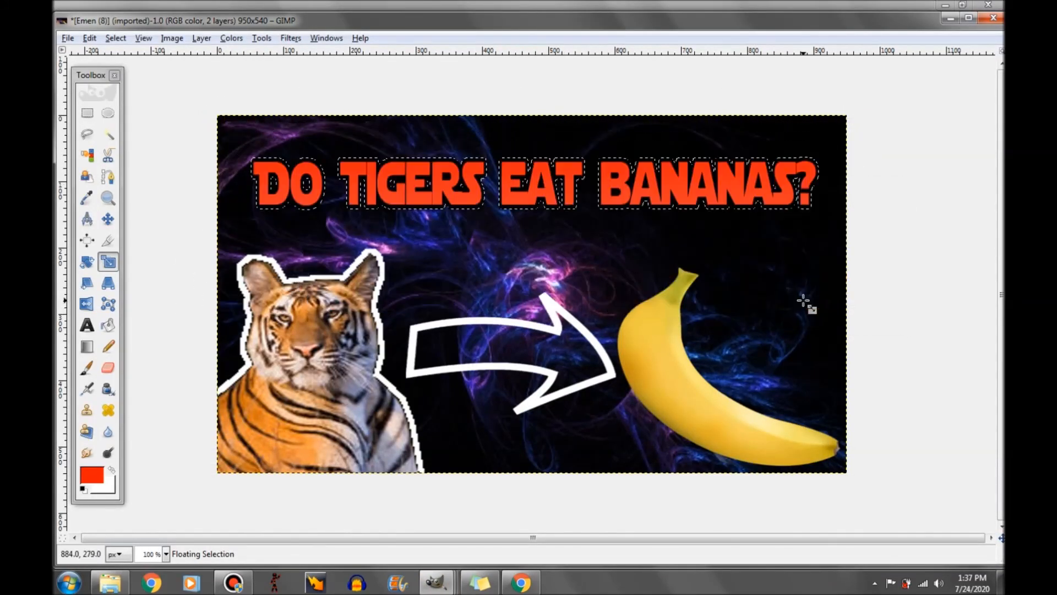
left_click(108, 220)
left_click(552, 249)
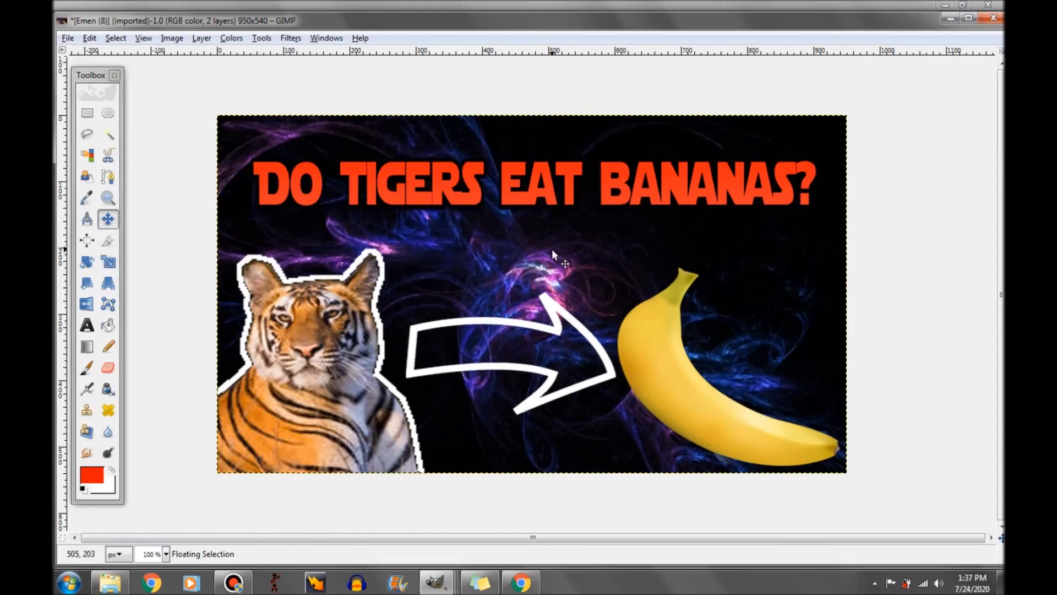